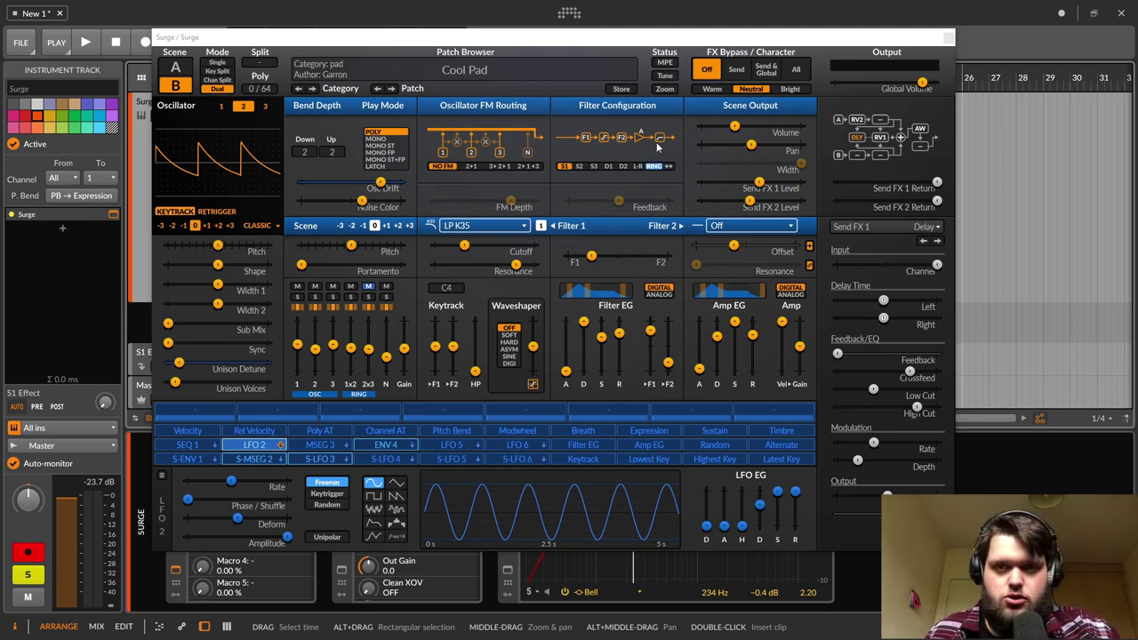
Step: Move the Surge plugin window slightly up and to the right within Bitwig Studio
left_click_drag(570, 41, 616, 23)
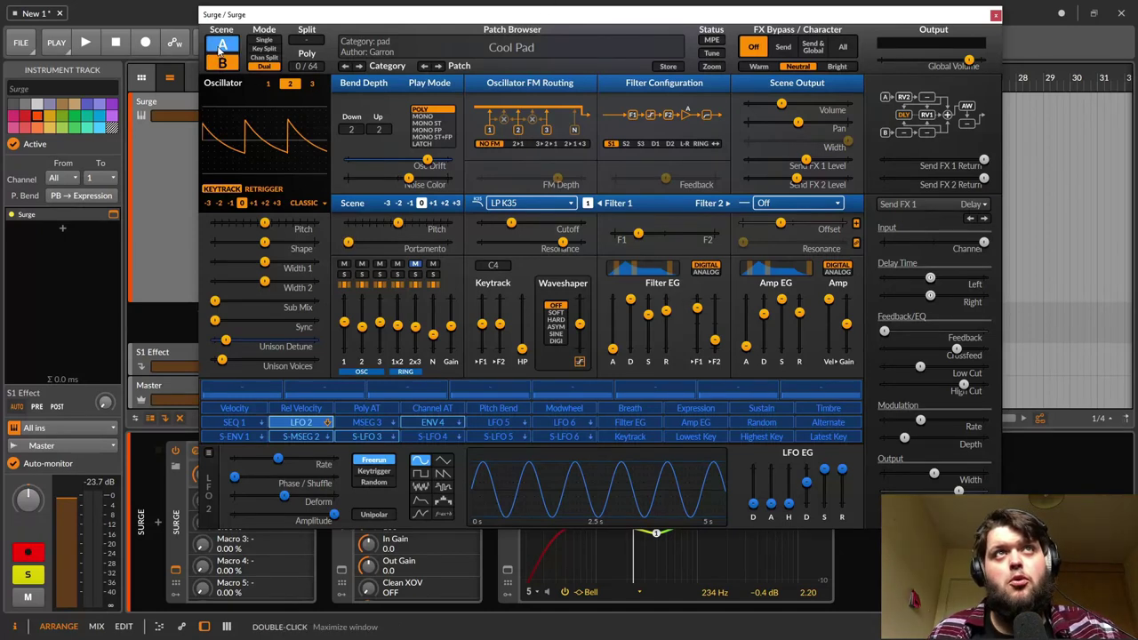
Step: Flip between scenes A and B to compare them, ending on scene A
left_click(222, 46)
left_click(222, 63)
left_click(223, 46)
left_click(222, 63)
left_click(222, 46)
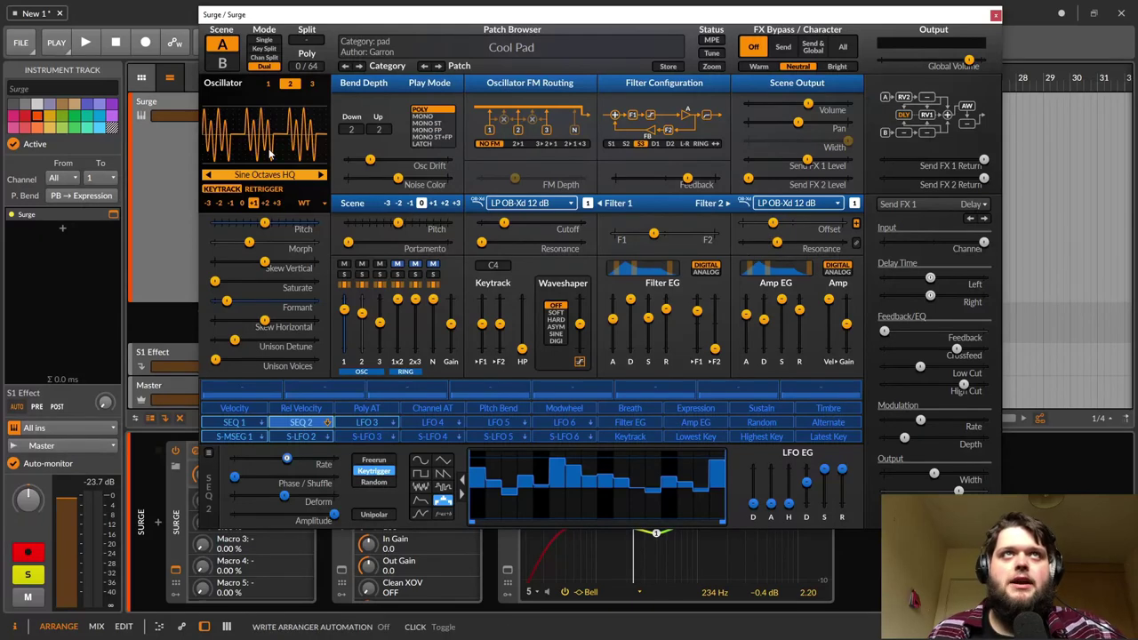
Step: Play the Cool Pad patch to audition it, then stop playback
left_click(164, 106)
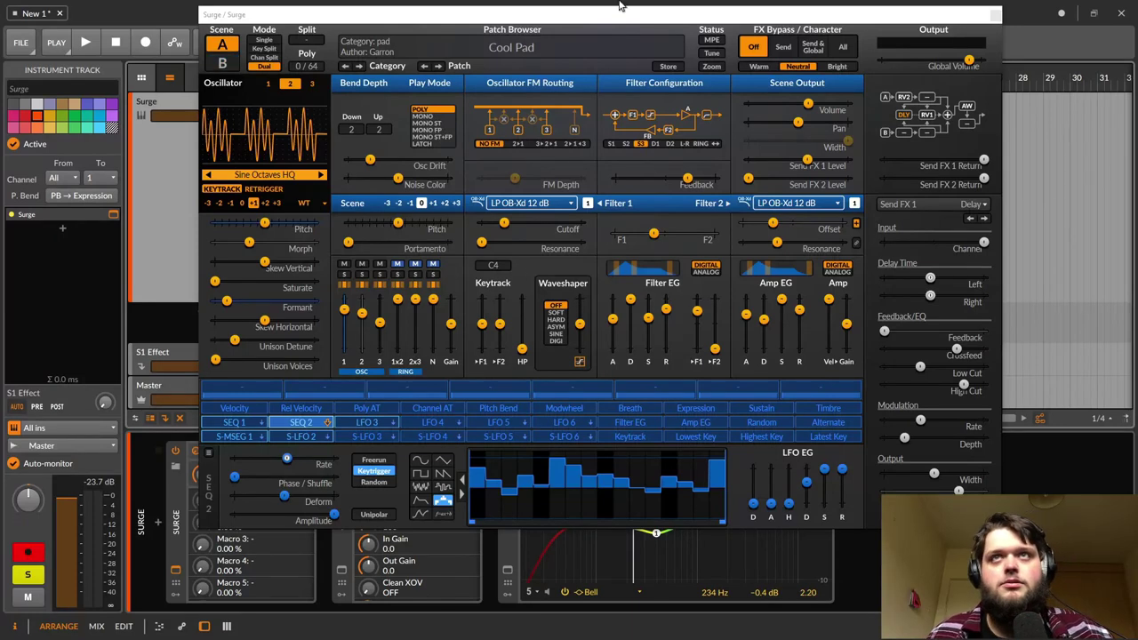
key("space")
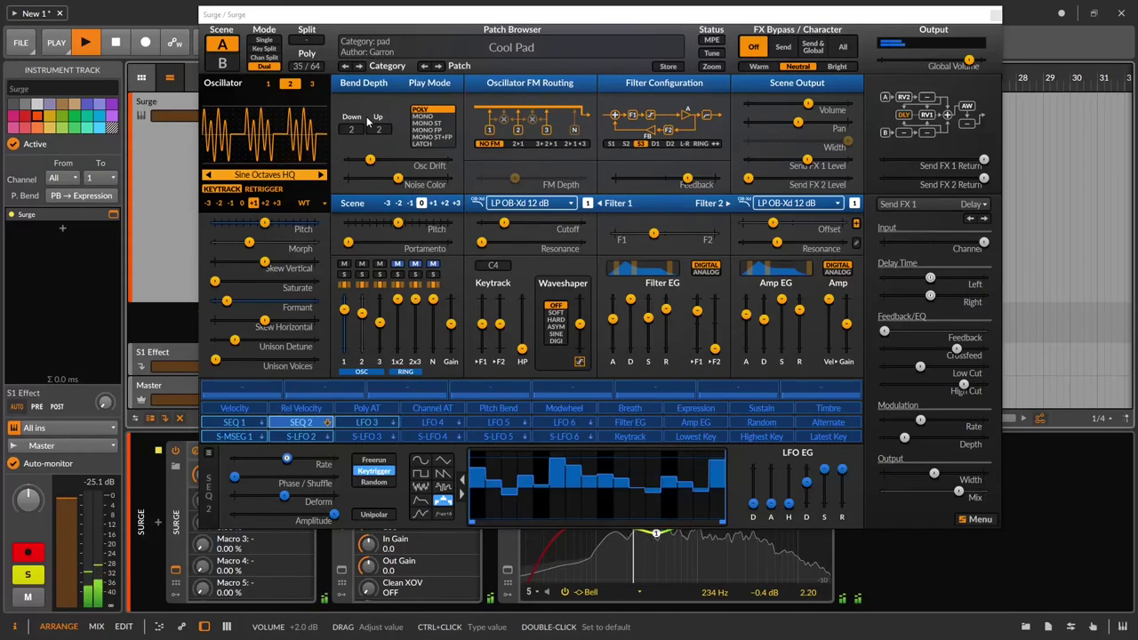
key("space")
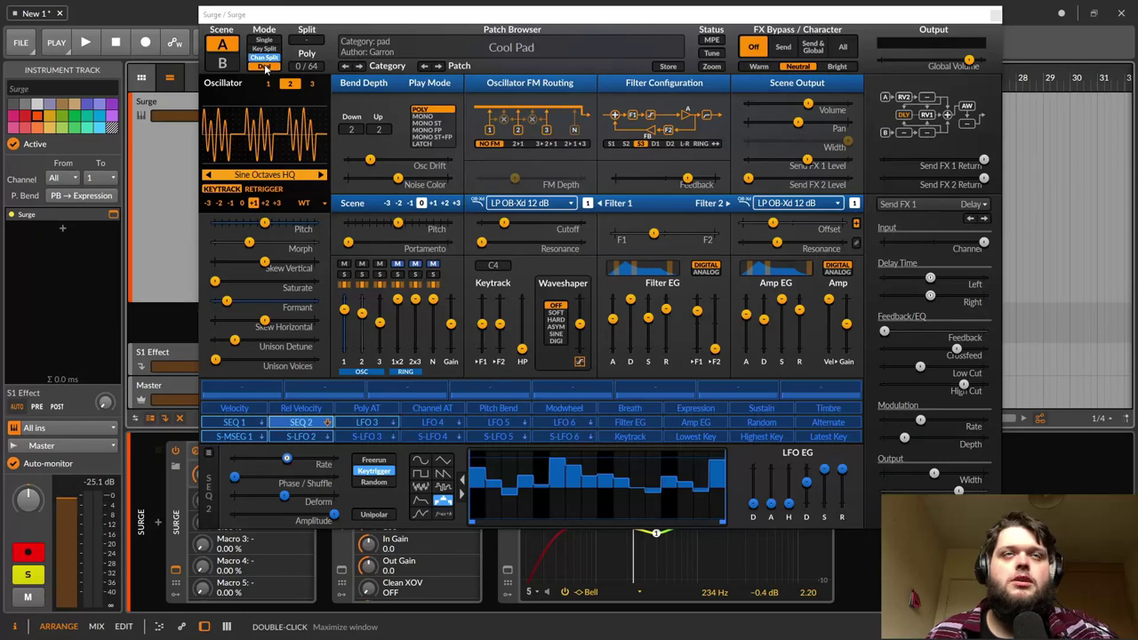
Step: Audition scene A, then scene B's sawtooth into LP K35 in Single mode, then play both in Dual
left_click(263, 40)
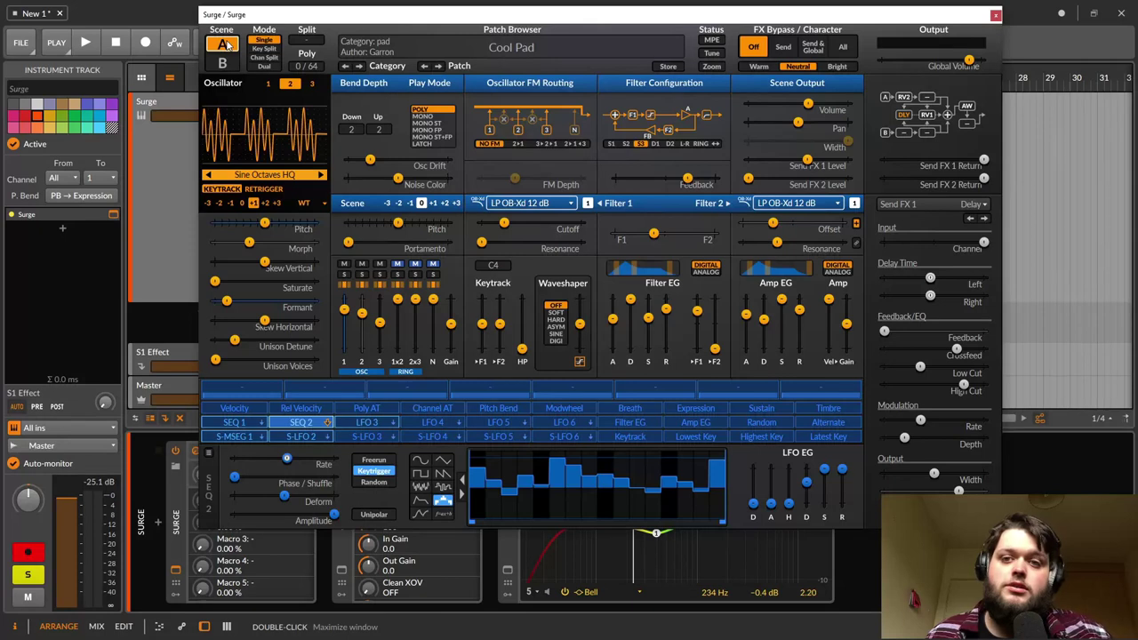
key("space")
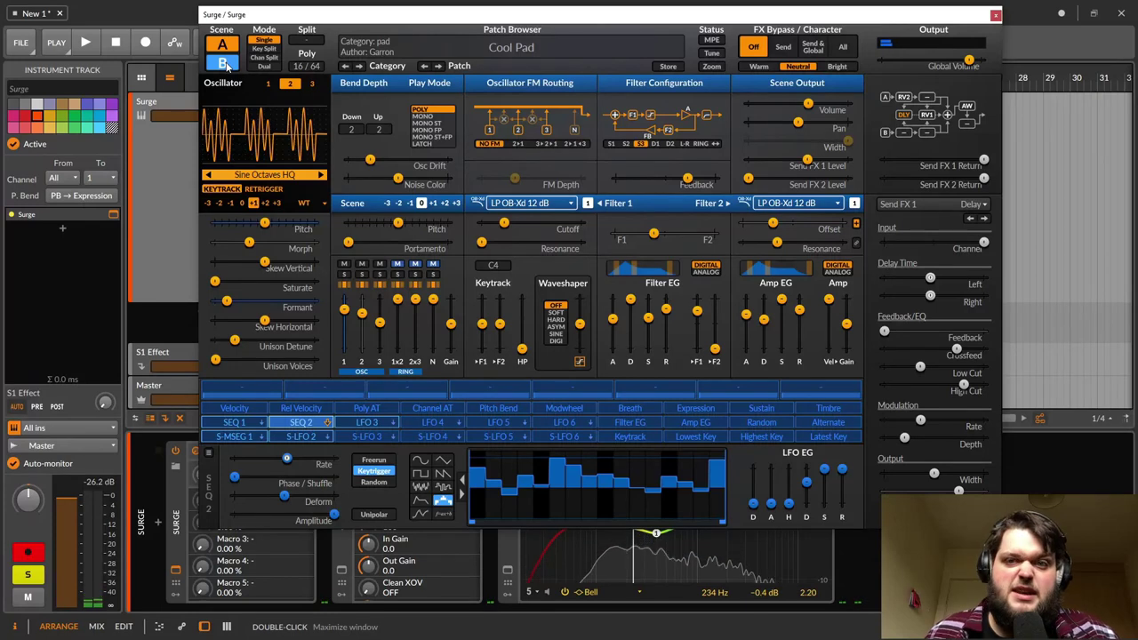
left_click(224, 64)
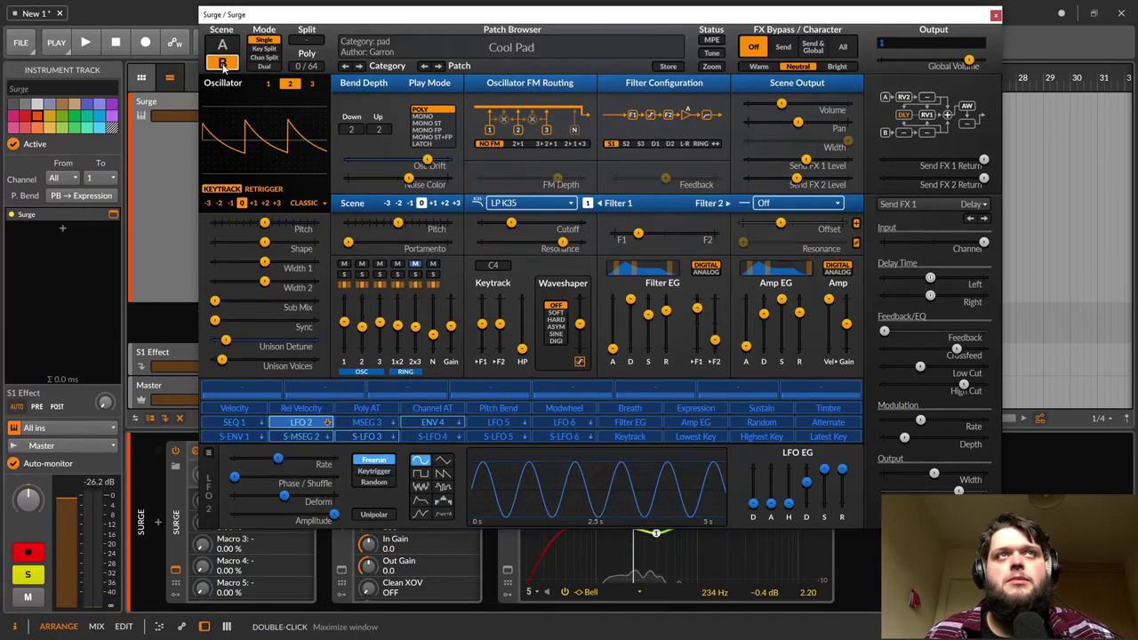
key("space")
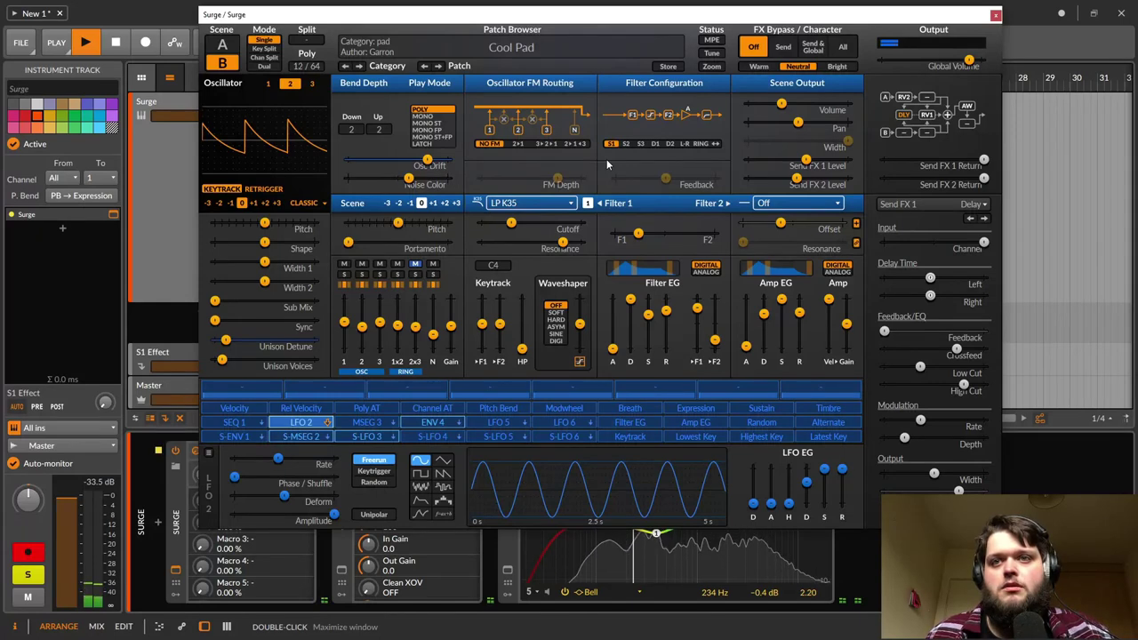
key("space")
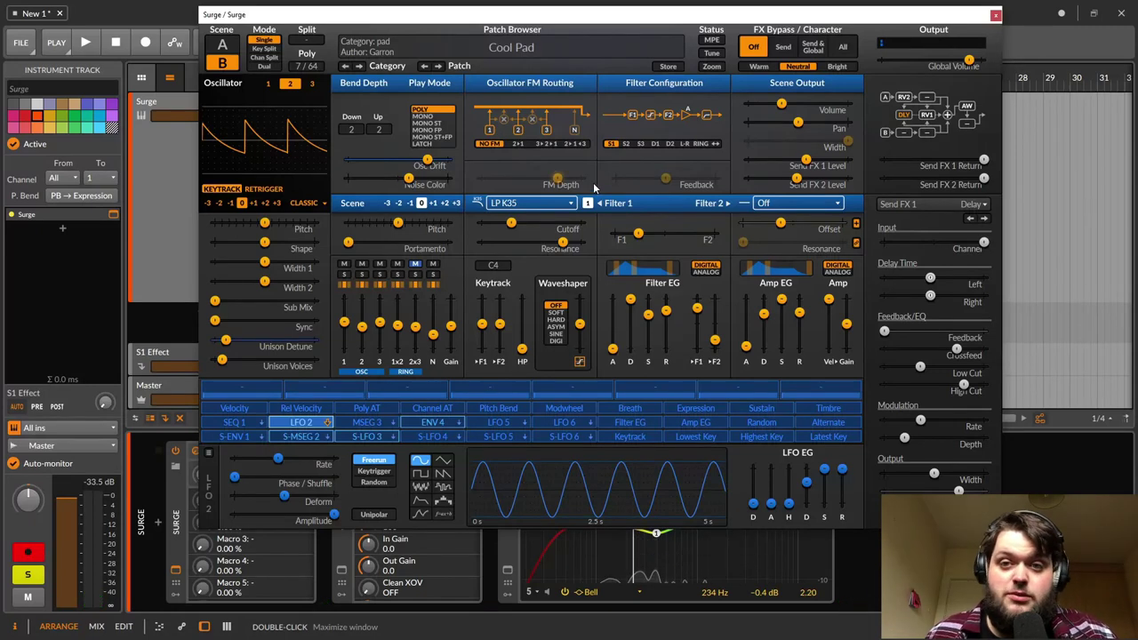
left_click(264, 66)
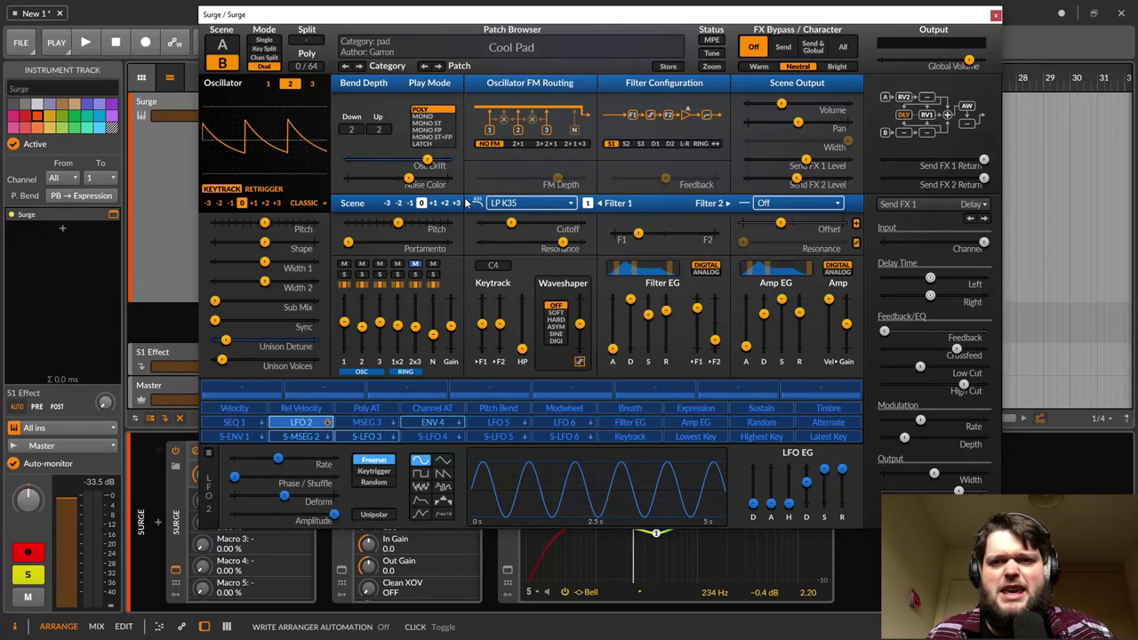
key("space")
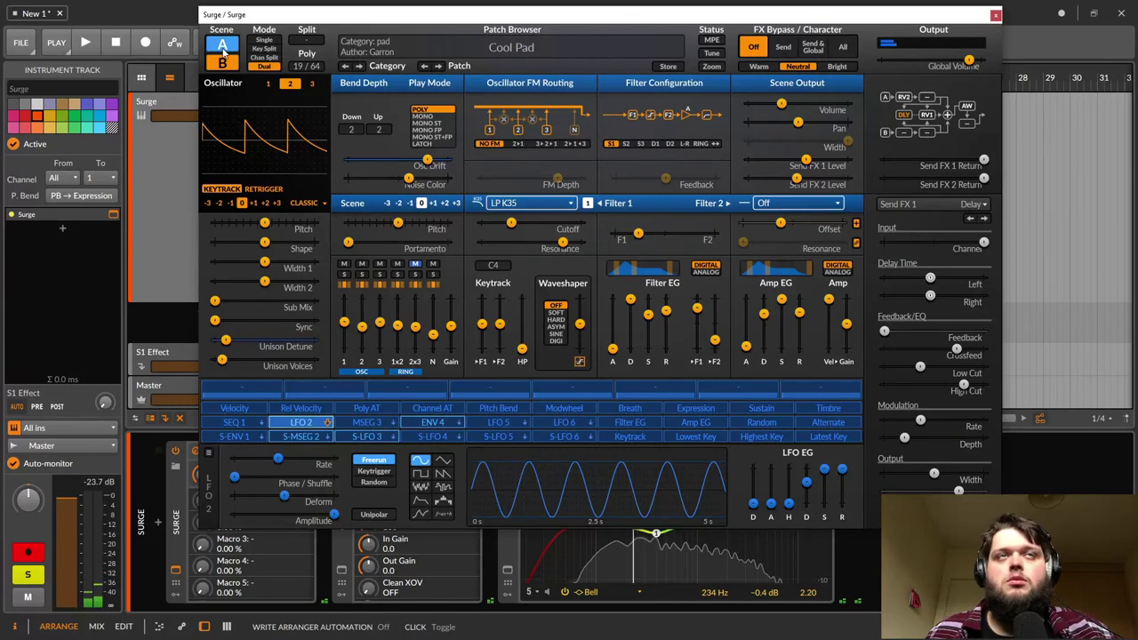
Step: Select scene A in Single scene mode and step through oscillators 1, 2 and 3
left_click(222, 45)
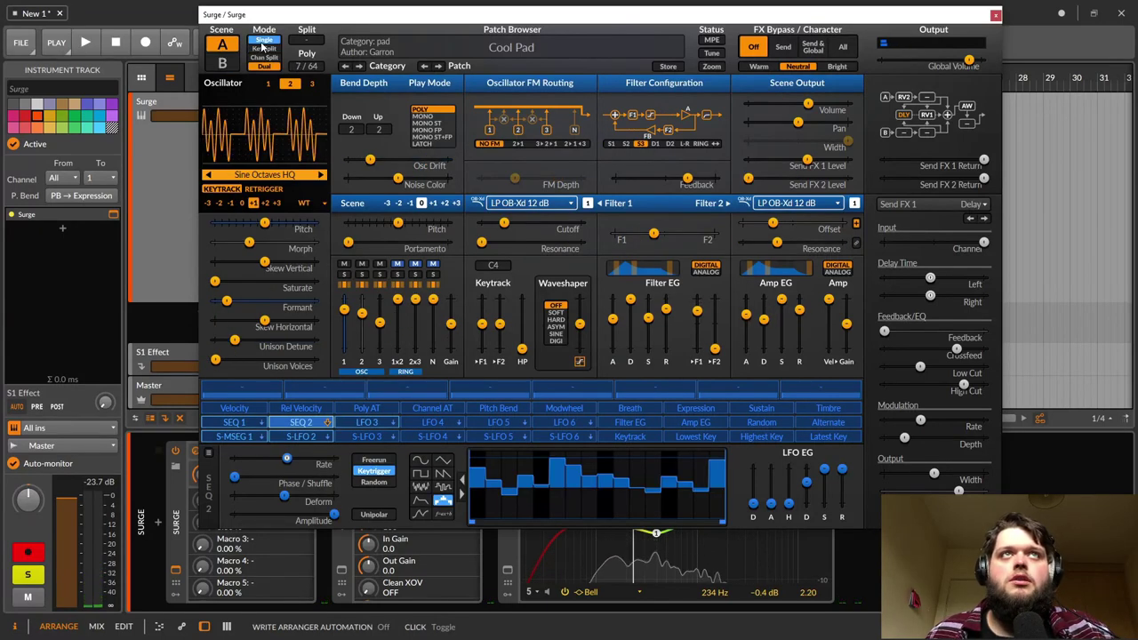
left_click(263, 41)
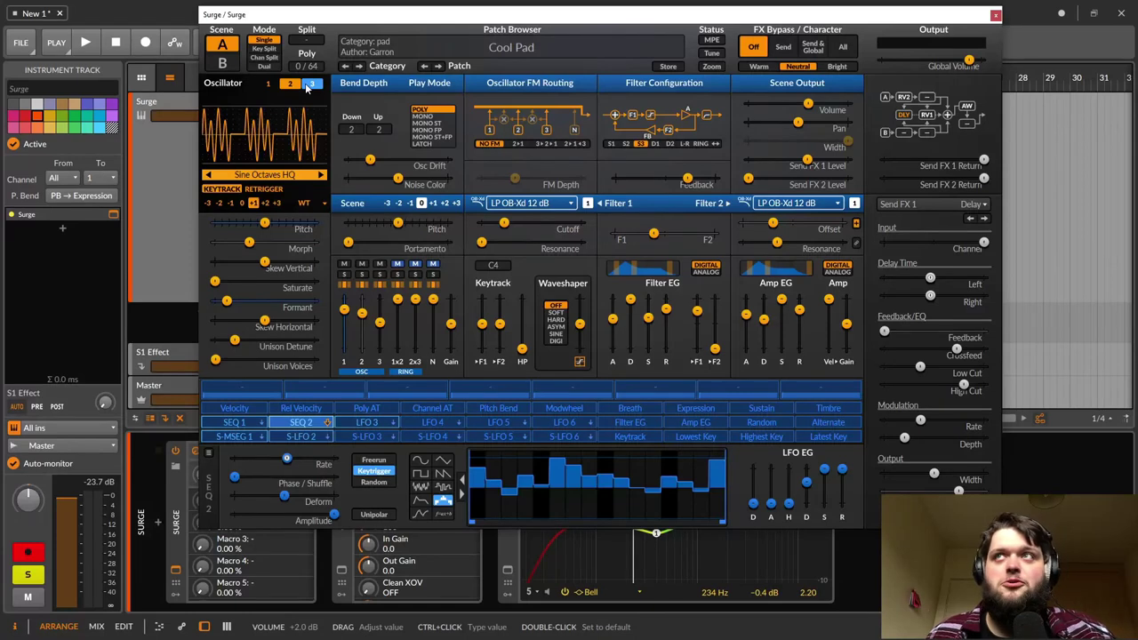
left_click(268, 82)
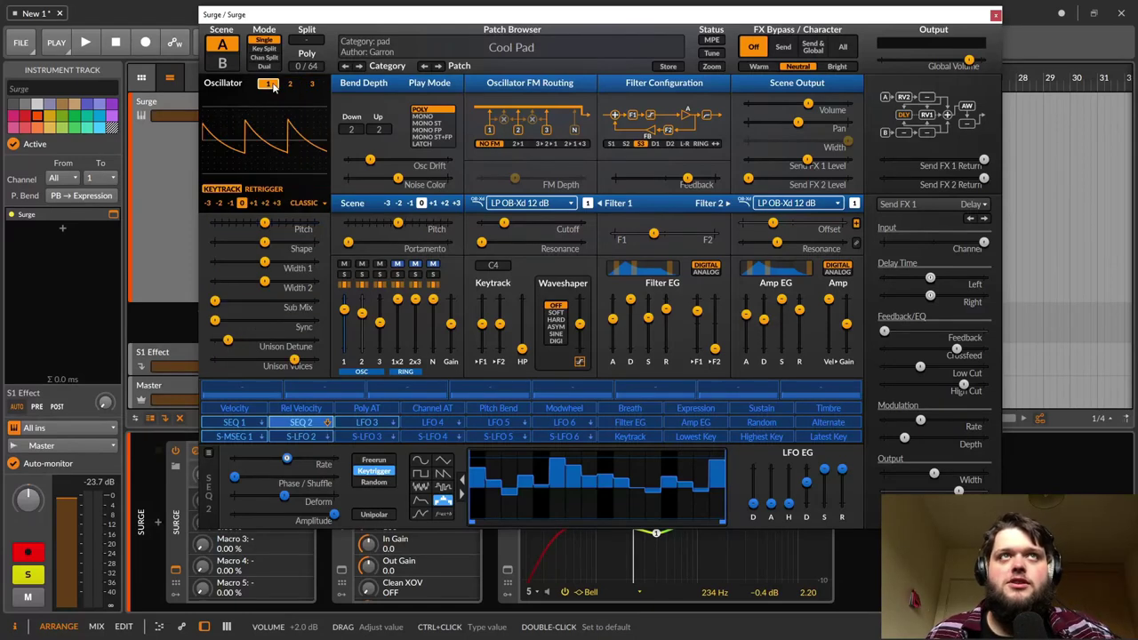
left_click(289, 83)
left_click(311, 83)
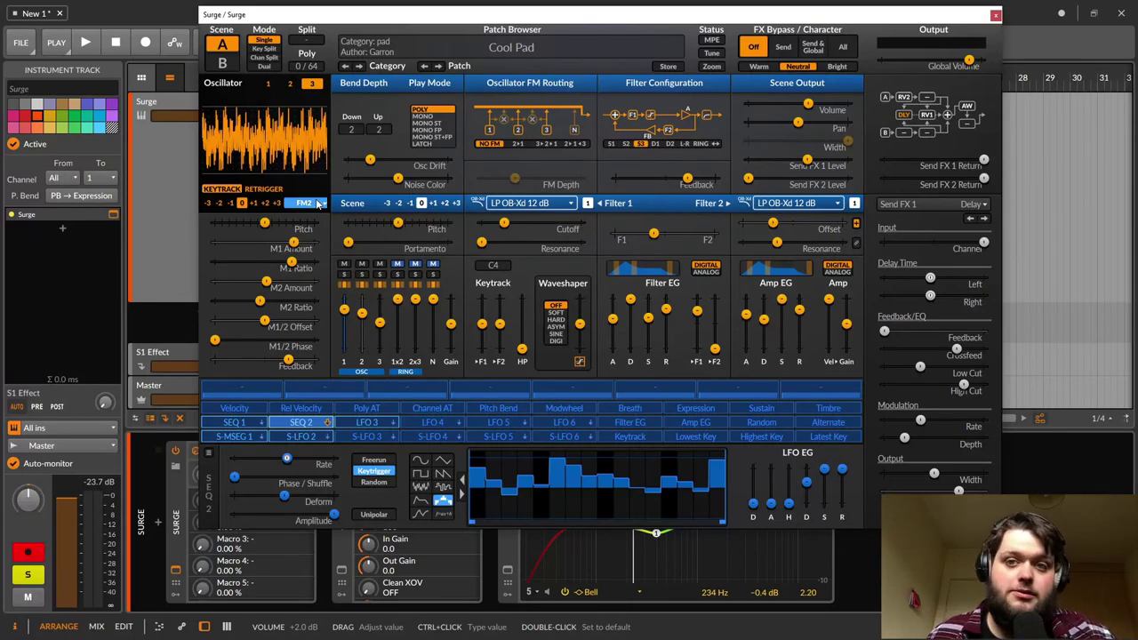
Step: Review oscillator 1's sawtooth, oscillator 2's Sine Octaves HQ, then oscillator 3's FM2 settings
left_click(268, 83)
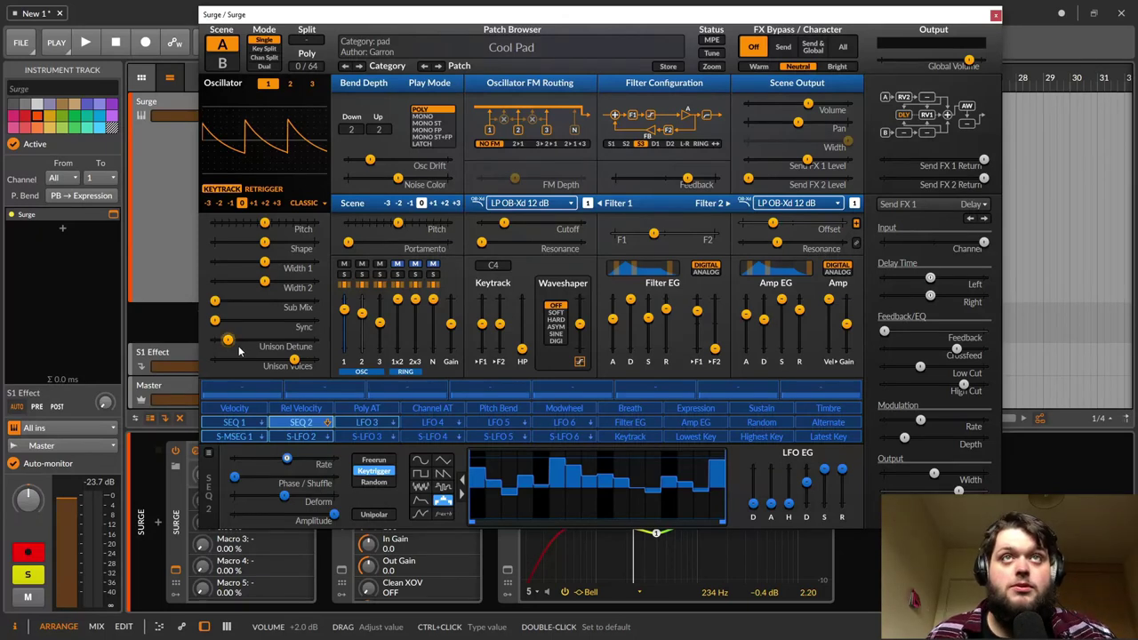
left_click(290, 84)
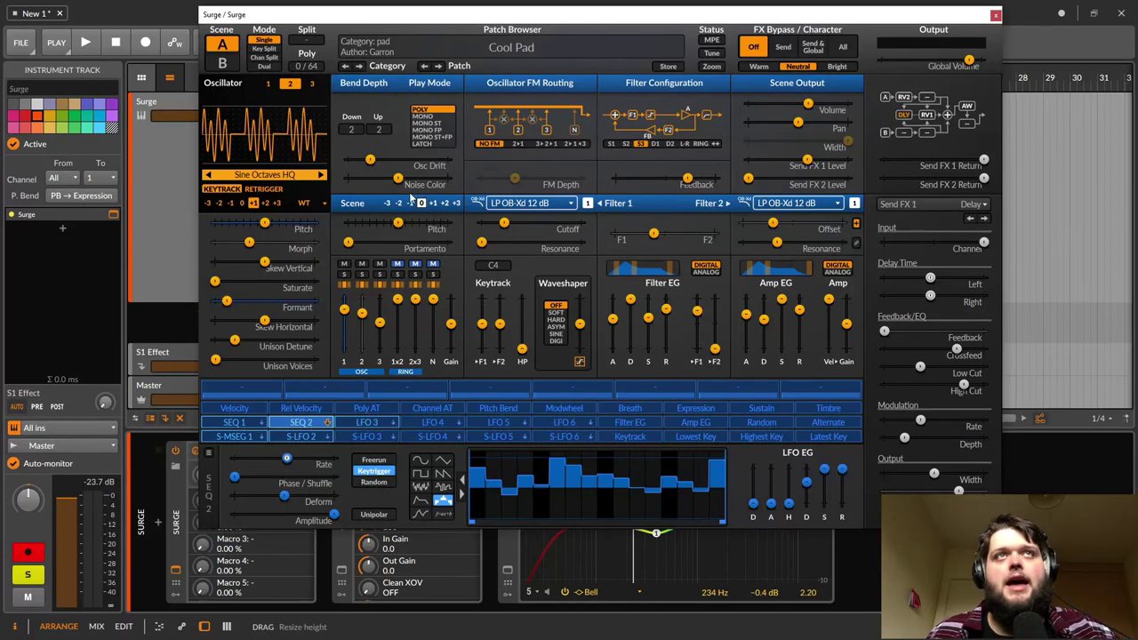
left_click(311, 83)
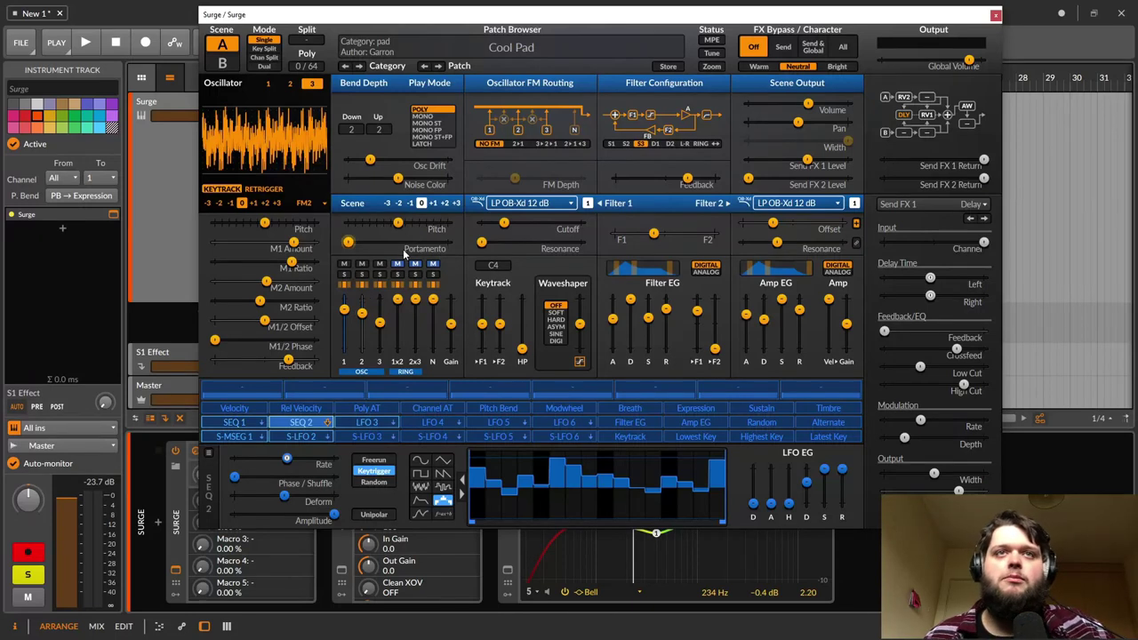
Step: Solo oscillator 1 in scene A's mixer and audition it alone
left_click(344, 276)
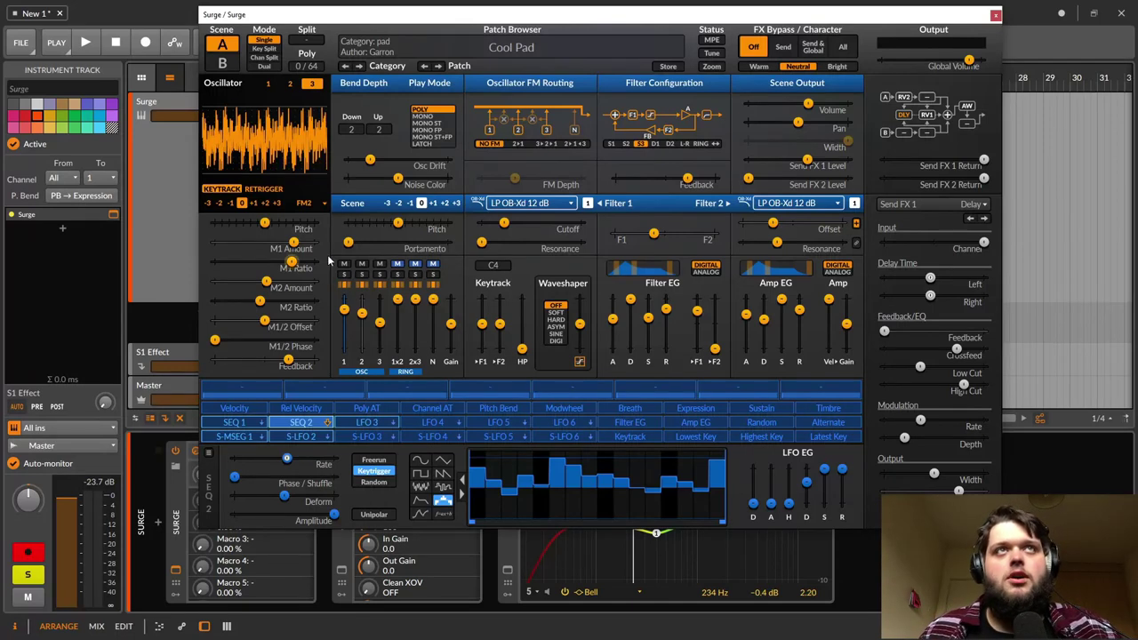
left_click(268, 82)
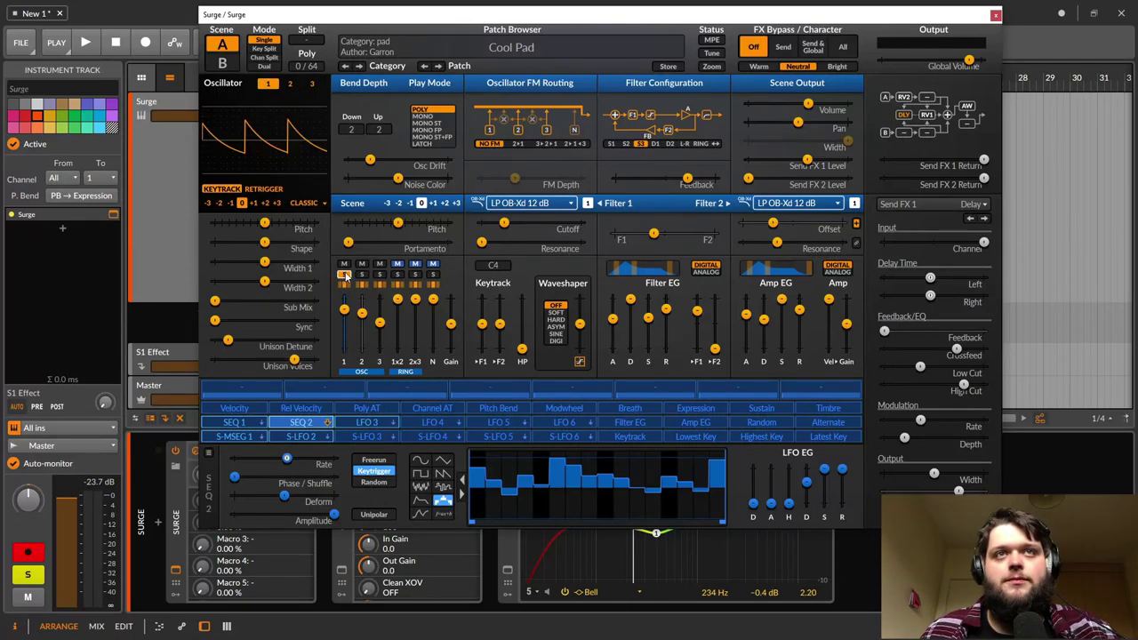
key("space")
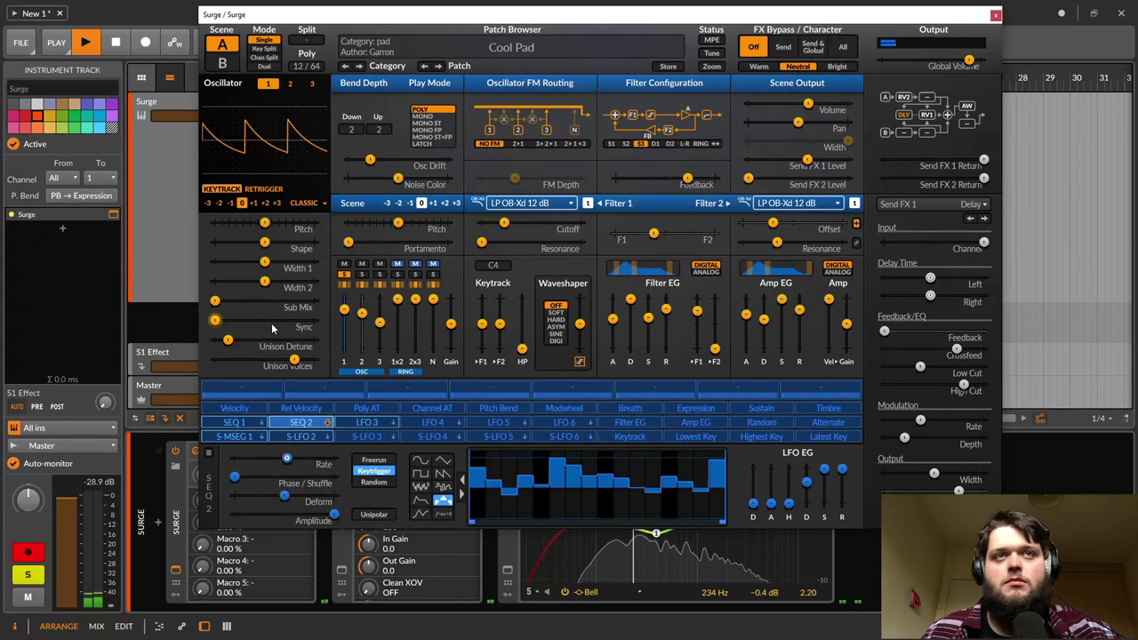
key("space")
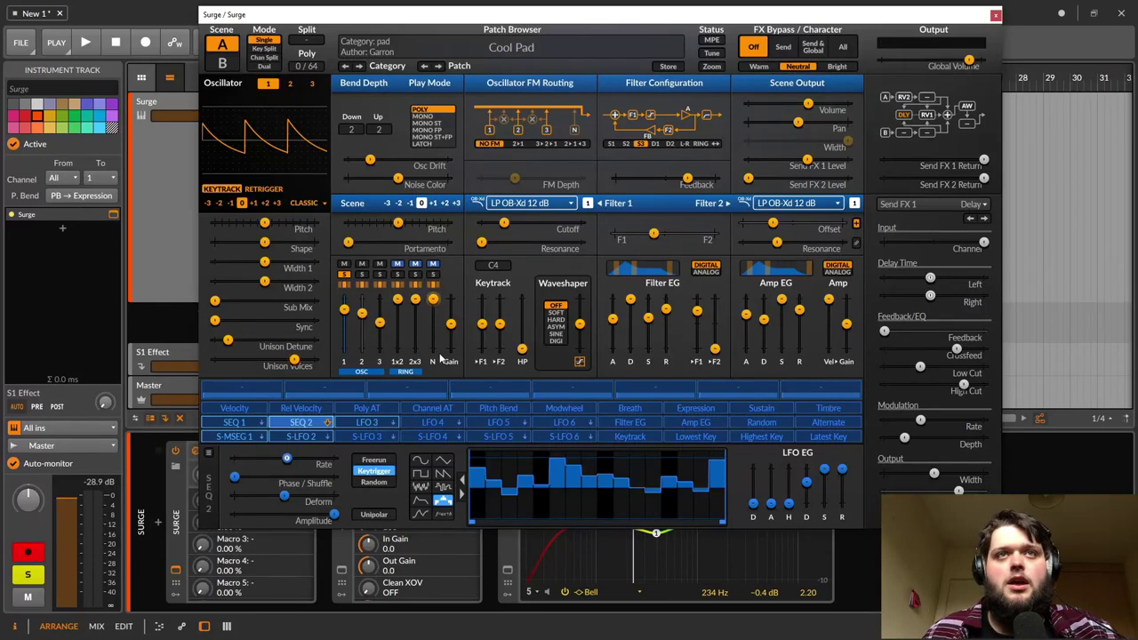
Step: Solo oscillator 2, audition it, and show its Sine Octaves HQ settings
left_click(362, 275)
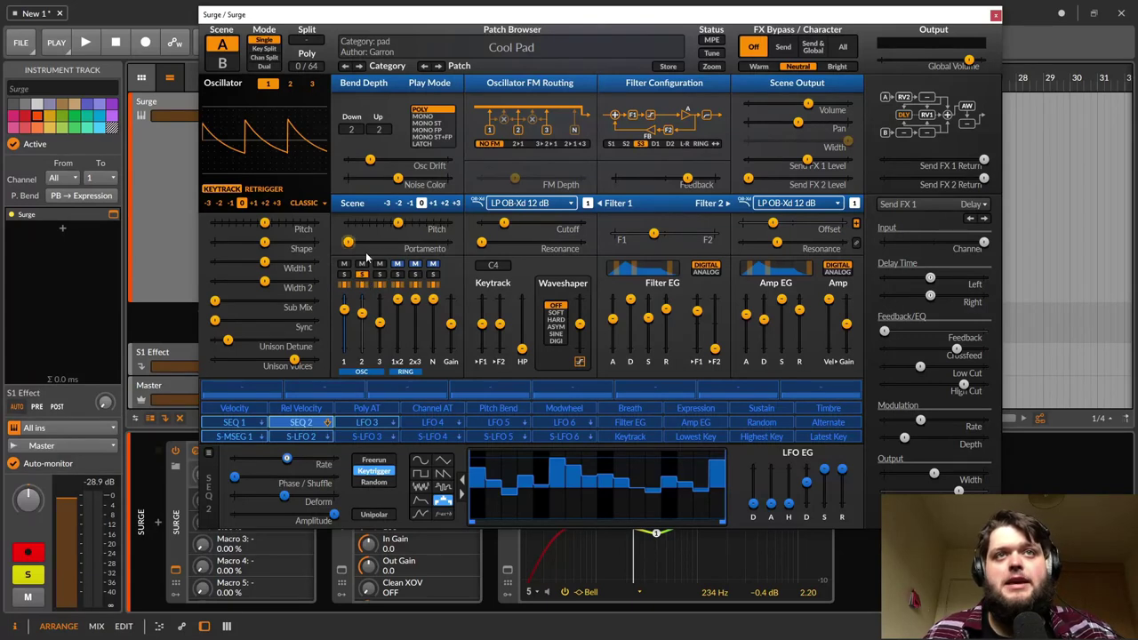
key("space")
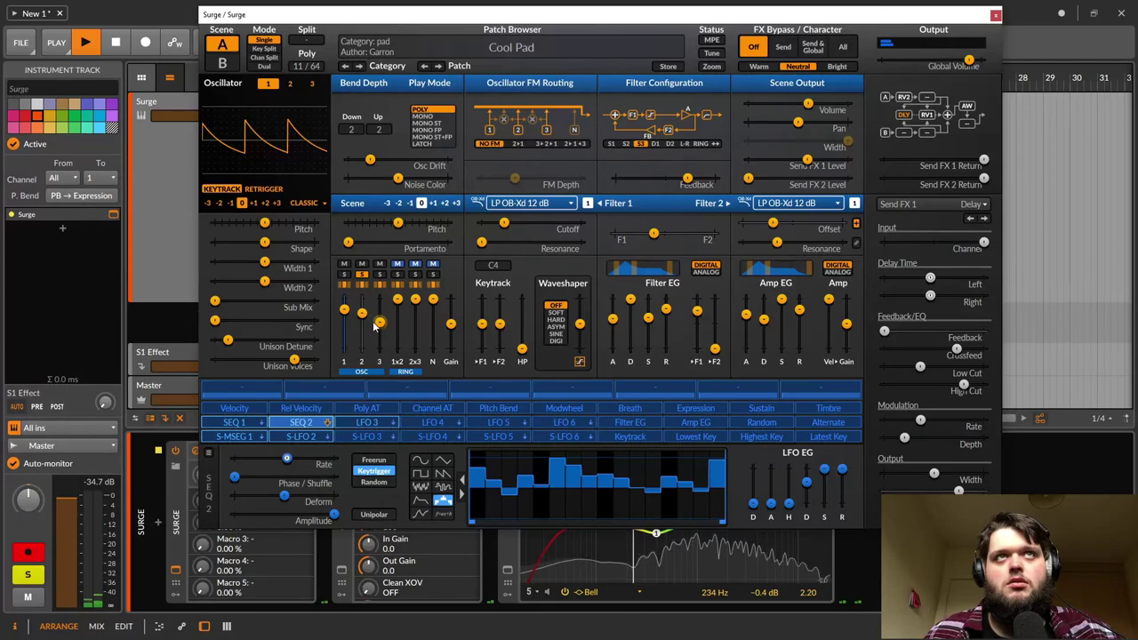
left_click(290, 85)
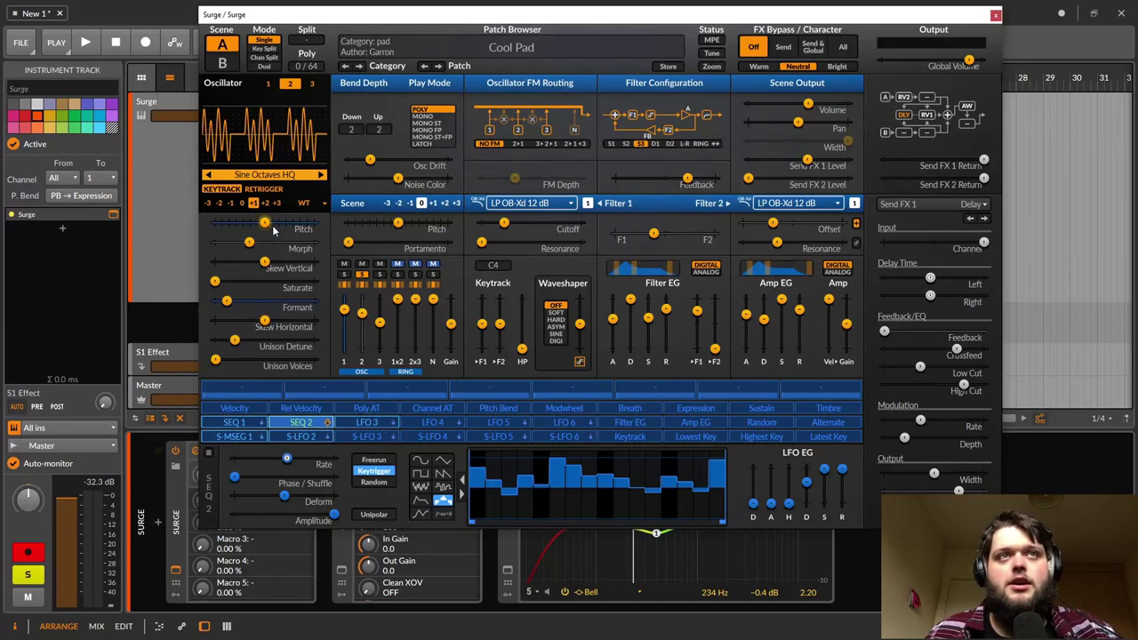
Step: Show SEQ 2's modulation targets and listen to the modulation during playback
left_click(296, 424)
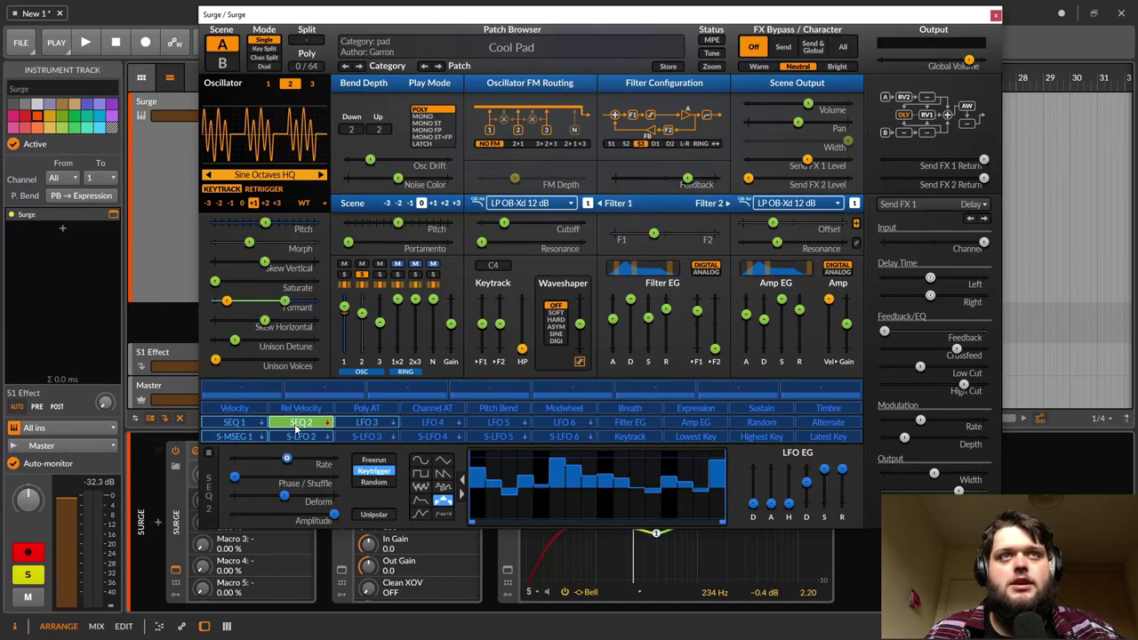
key("space")
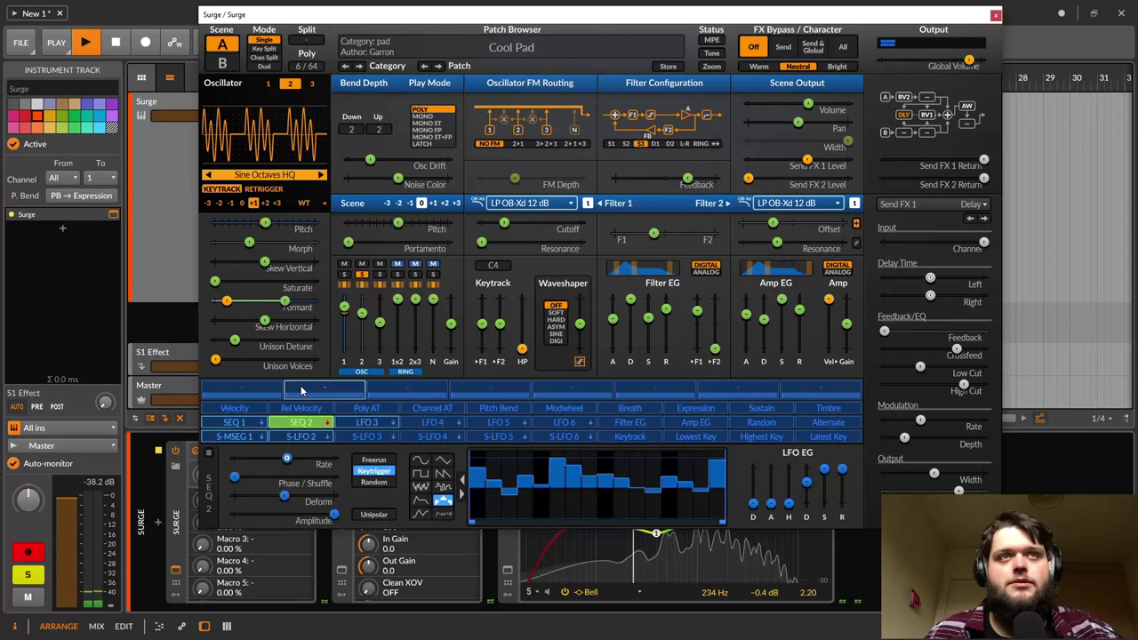
left_click(302, 424)
left_click(302, 424)
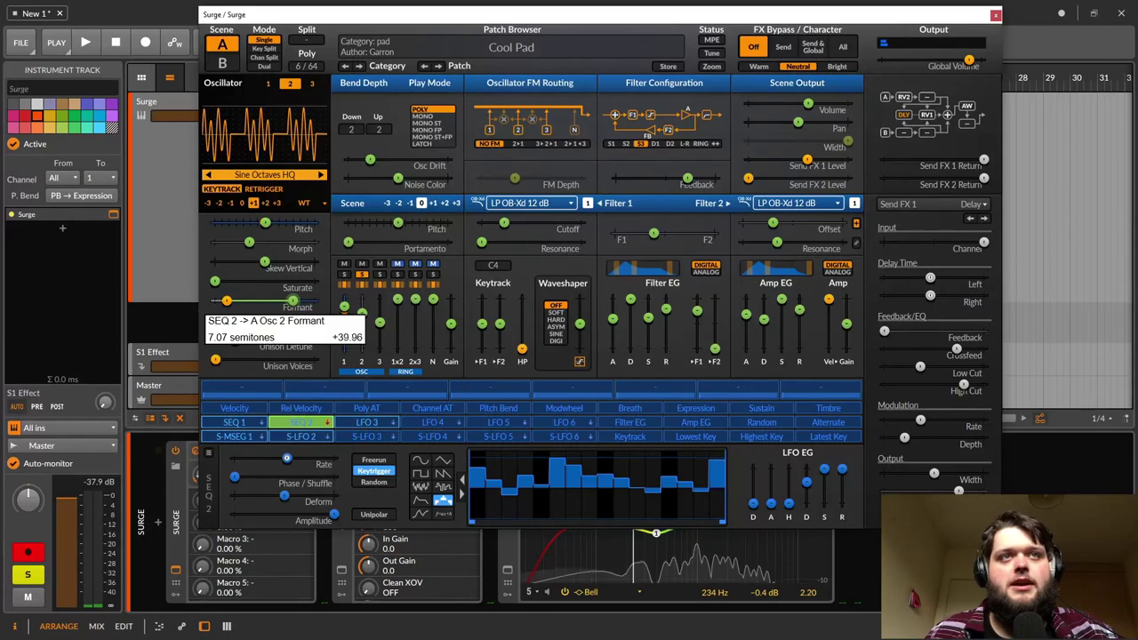
Step: Sweep oscillator 2's Formant to about 7.82 semitones and play to hear it
left_click(307, 425)
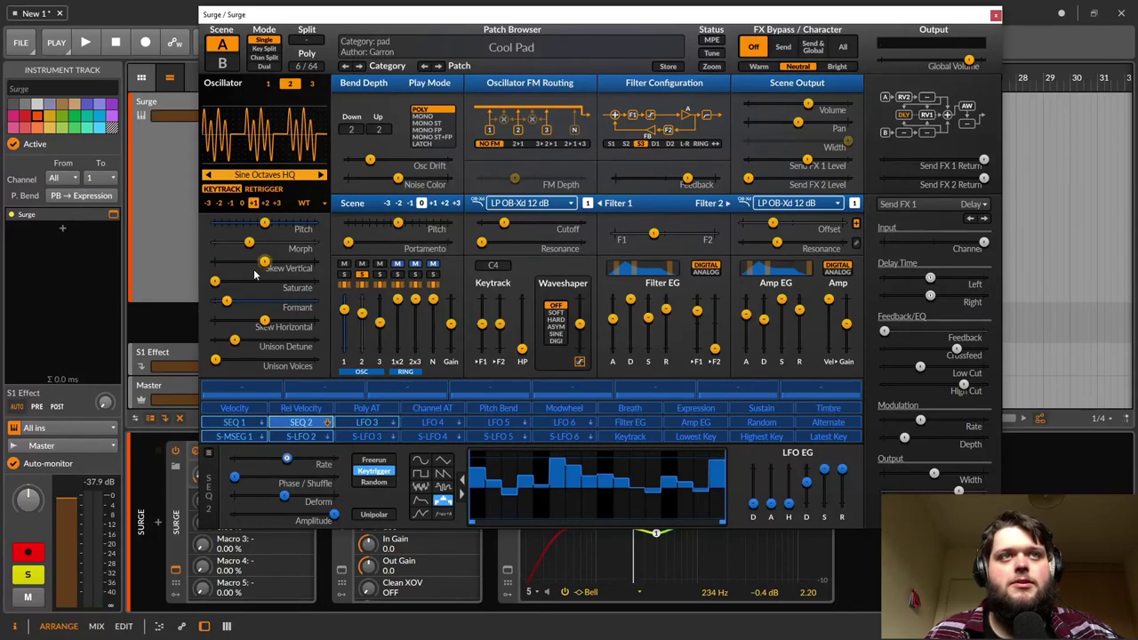
mouse_move(227, 303)
left_mouse_down()
mouse_move(311, 302)
mouse_move(227, 302)
left_mouse_up()
key("space")
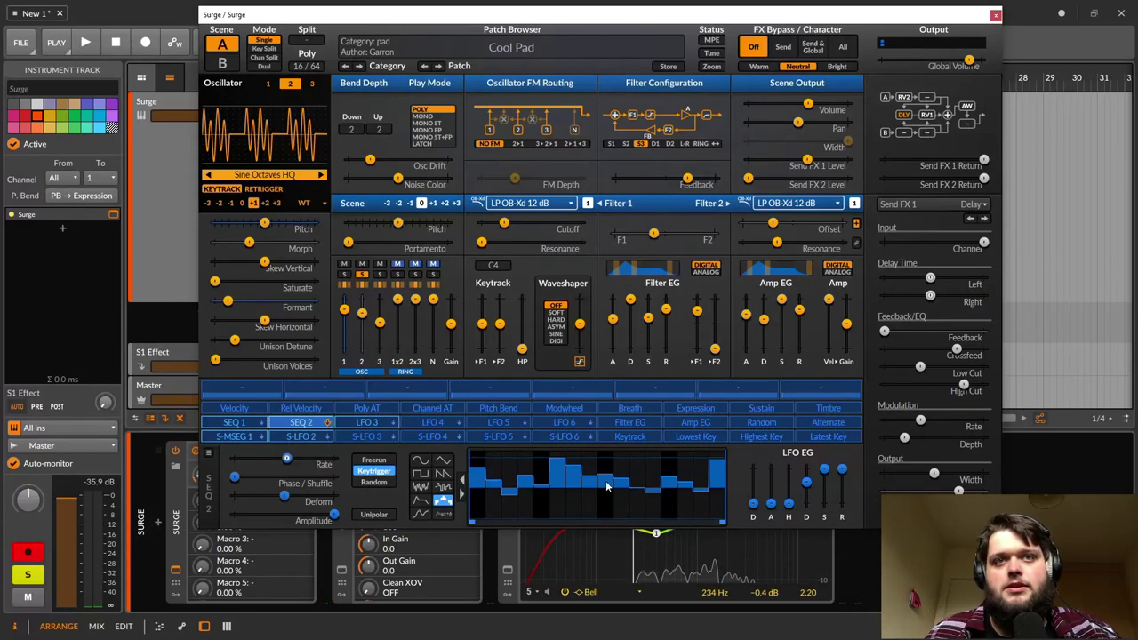
Step: Raise SEQ 2's first step to 100 % and audition the change
left_click(300, 422)
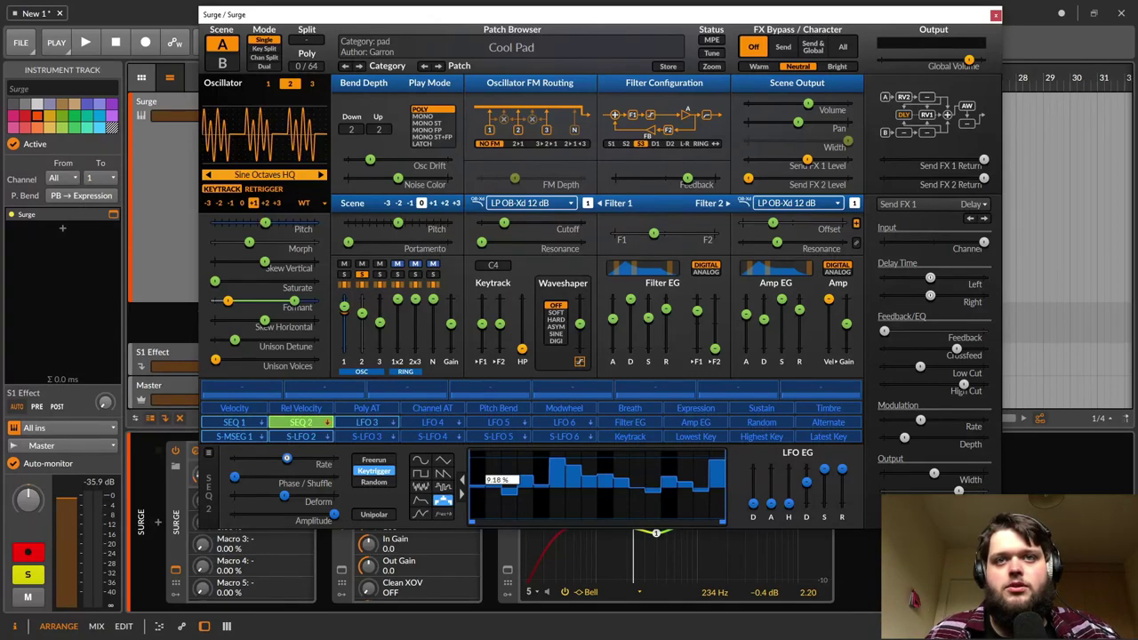
mouse_move(478, 481)
left_mouse_down()
mouse_move(478, 457)
mouse_move(482, 468)
left_mouse_up()
key("space")
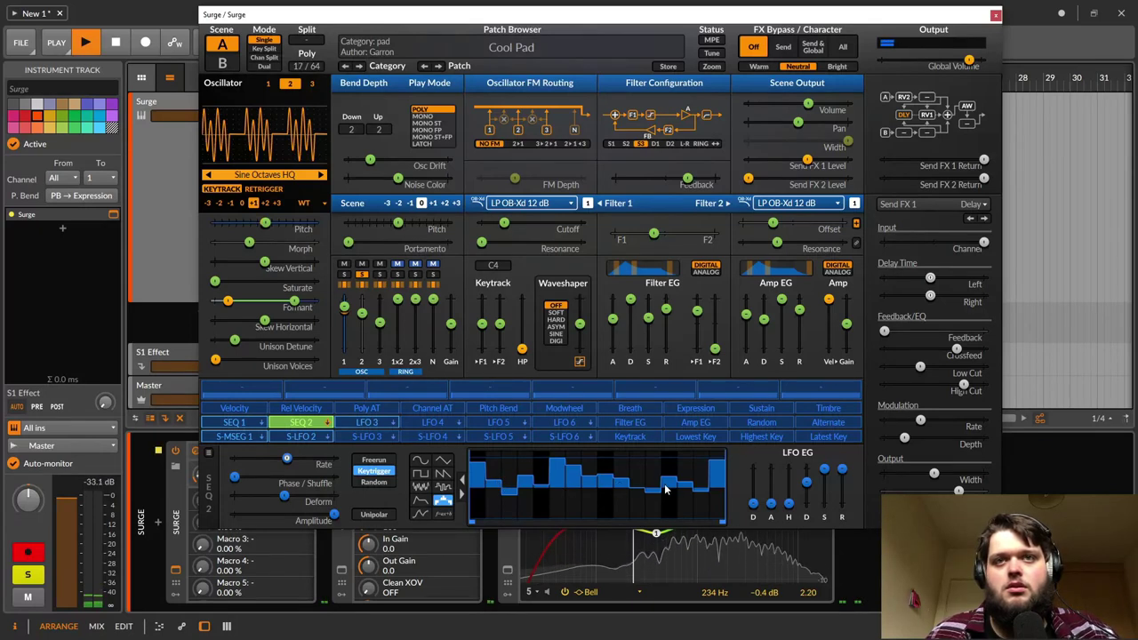
key("space")
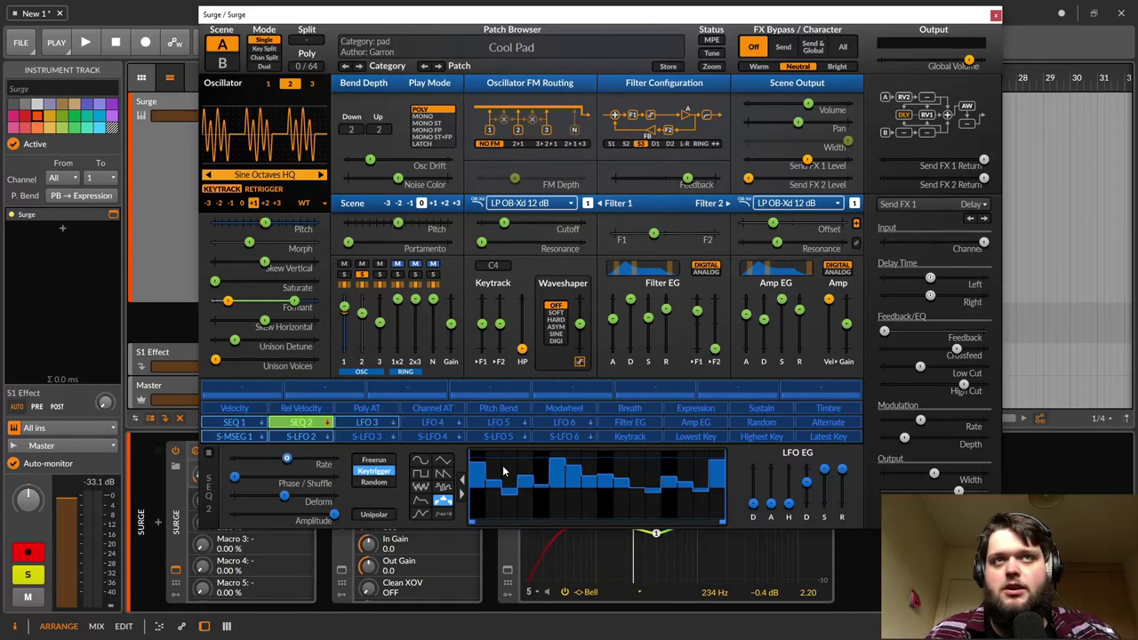
Step: Replay the patch, check SEQ 2's Morph modulation amount, and switch to SEQ 1
key("space")
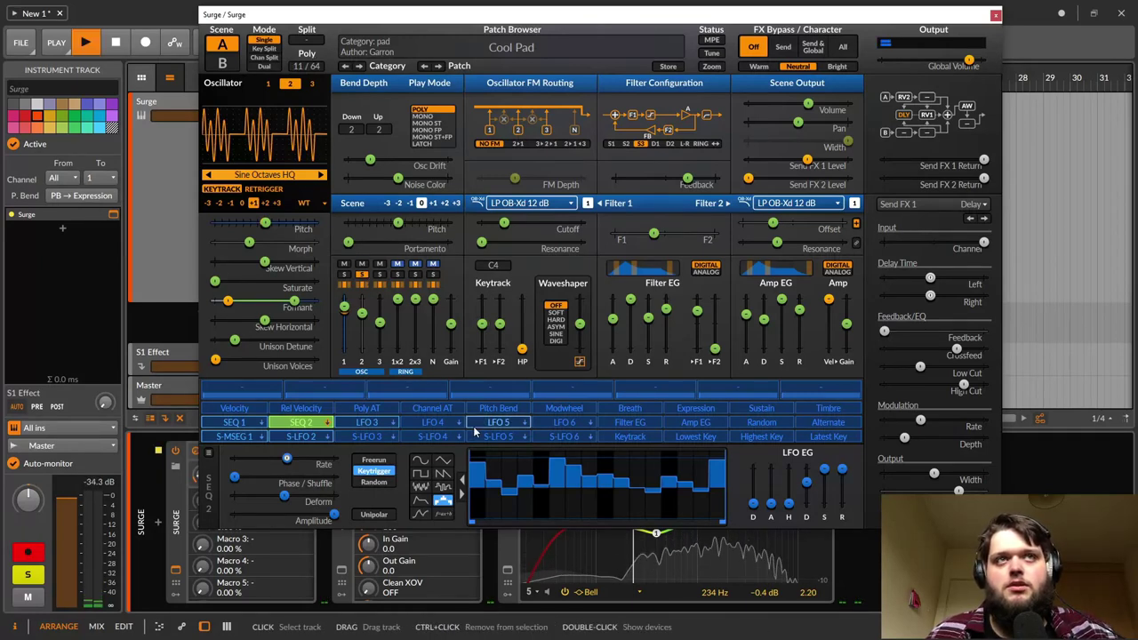
left_click(249, 242)
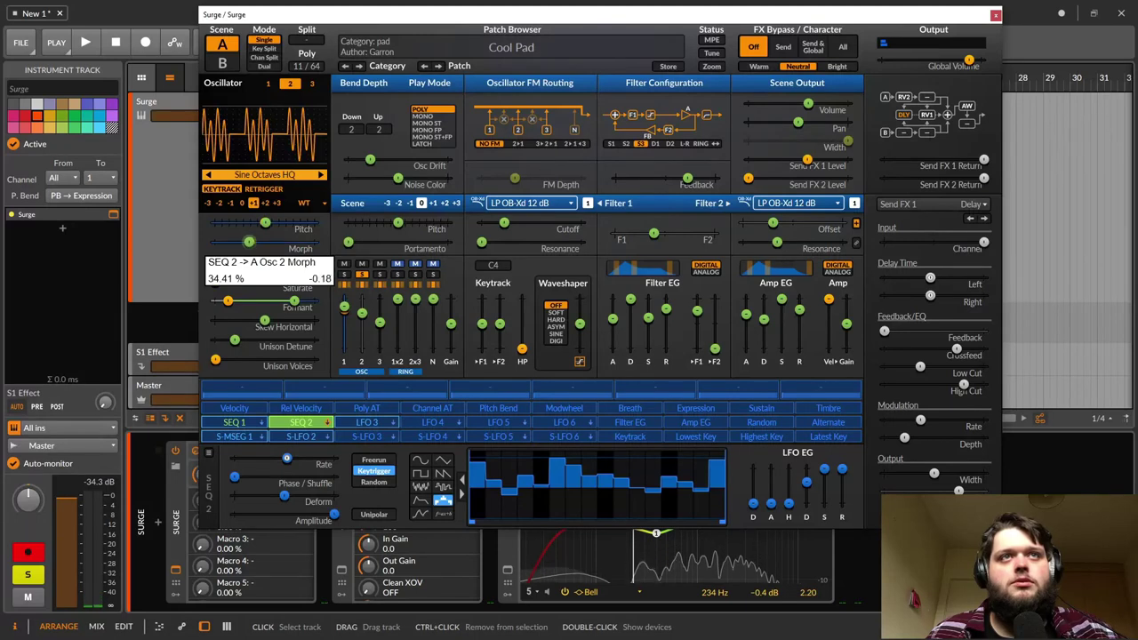
left_click(243, 421)
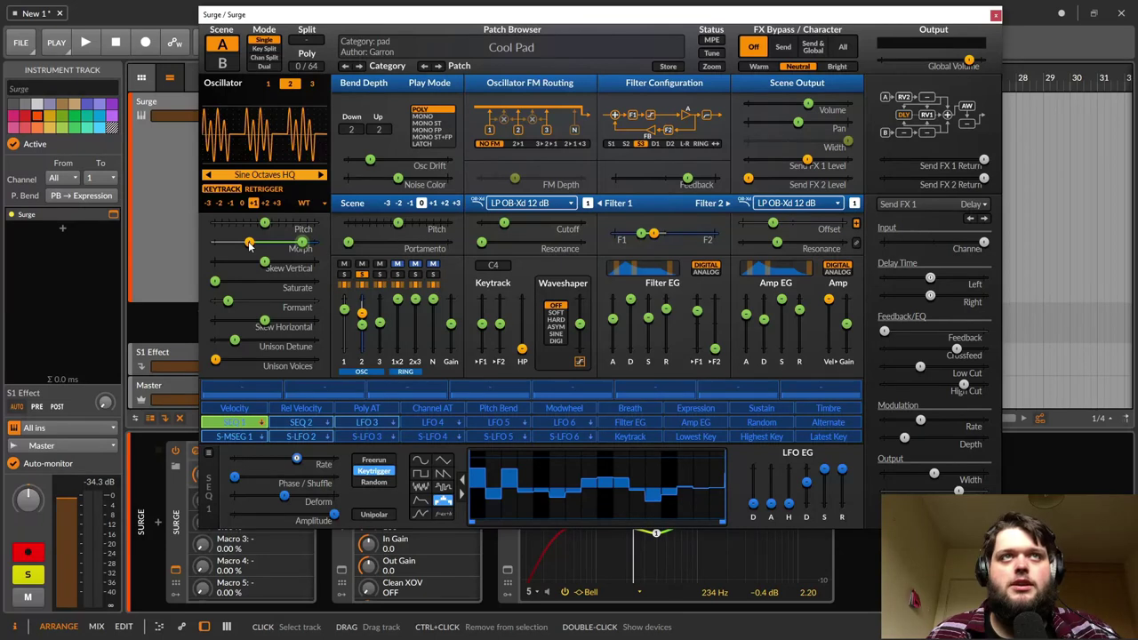
Step: Deepen SEQ 1's modulation of oscillator 2's Morph, bringing it to about 84.77 %
key("space")
mouse_move(263, 249)
left_mouse_down()
mouse_move(253, 242)
mouse_move(306, 242)
mouse_move(228, 242)
mouse_move(281, 242)
mouse_move(249, 242)
left_mouse_up()
left_click(241, 425)
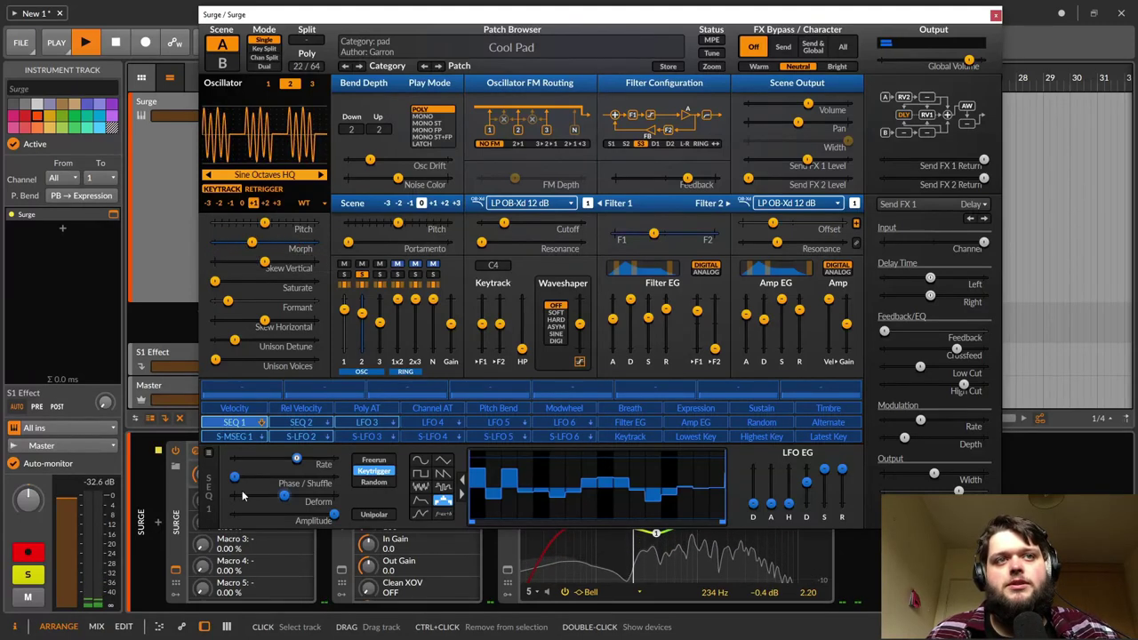
Step: Redraw several SEQ 1 steps, including values of 78.74 % and 43.96 %
left_click(233, 422)
mouse_move(556, 469)
left_mouse_down()
mouse_move(531, 459)
mouse_move(547, 457)
mouse_move(547, 483)
mouse_move(563, 471)
mouse_move(563, 510)
mouse_move(576, 471)
mouse_move(590, 484)
mouse_move(619, 465)
mouse_move(633, 485)
mouse_move(624, 510)
mouse_move(643, 507)
mouse_move(652, 476)
mouse_move(534, 478)
left_mouse_up()
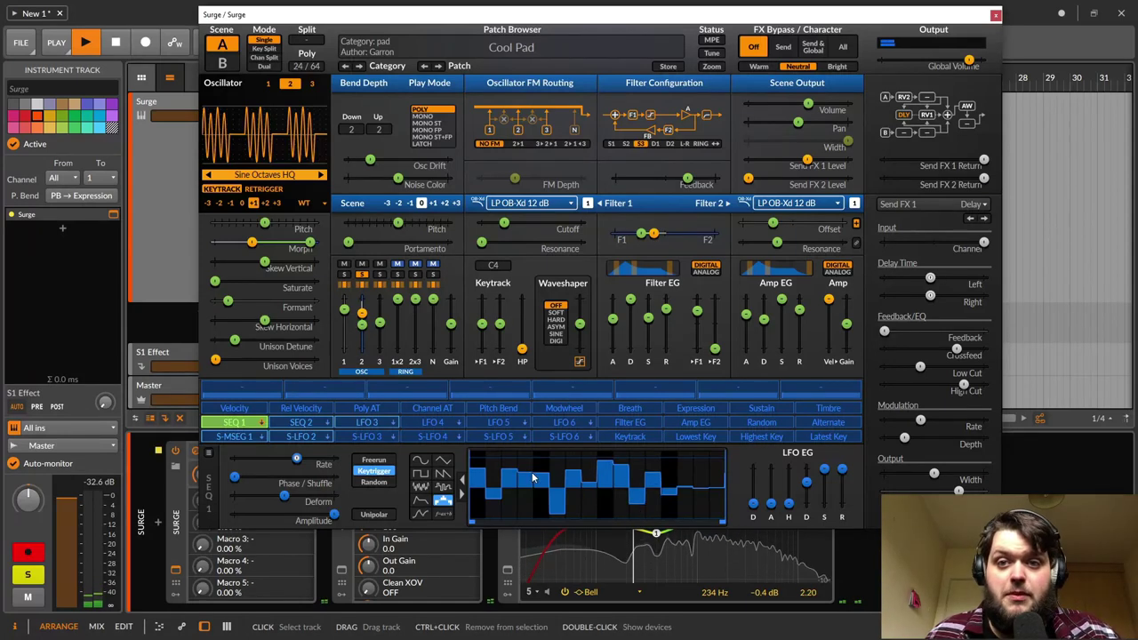
left_click(522, 471)
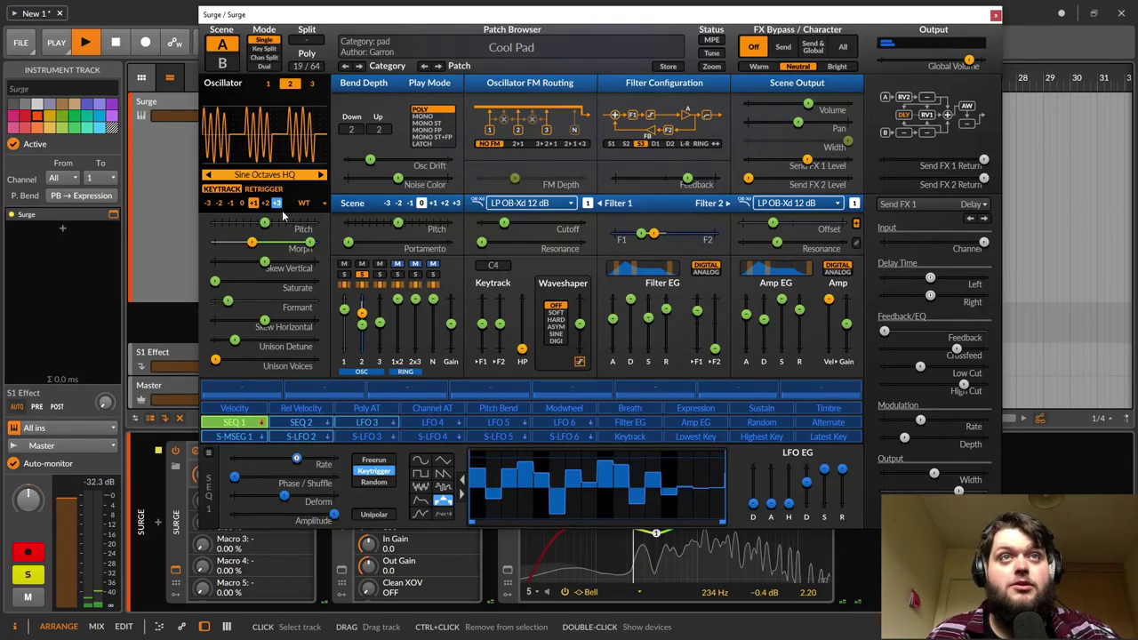
left_click(531, 480)
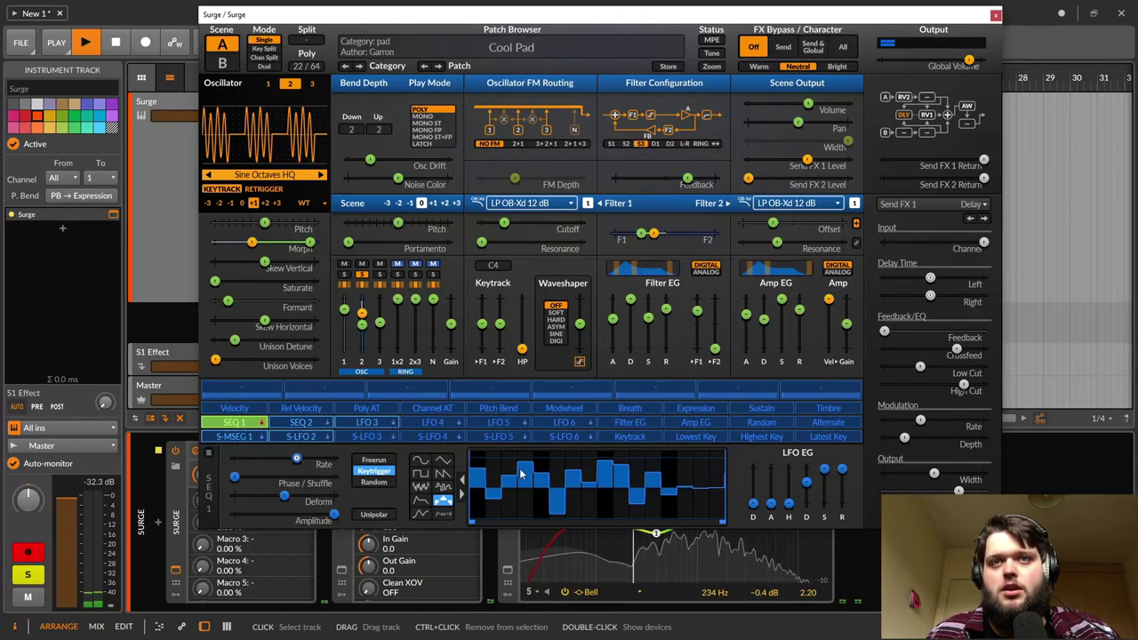
left_click(543, 474)
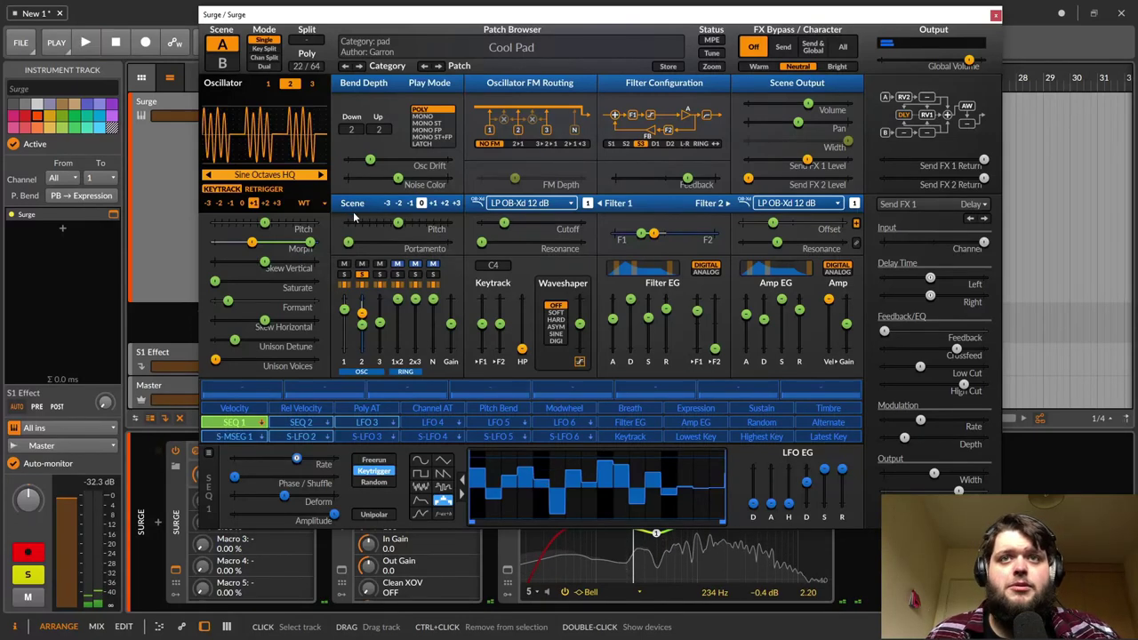
left_click(238, 427)
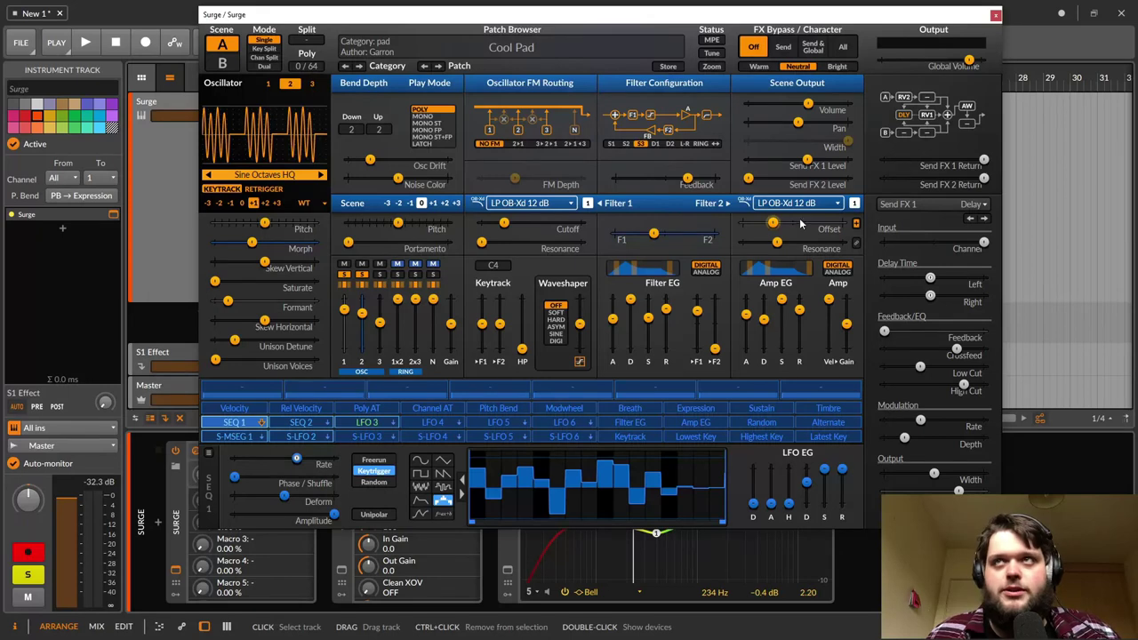
Step: Play the patch and display SEQ 1's modulation routing on oscillator 2's Morph
key("space")
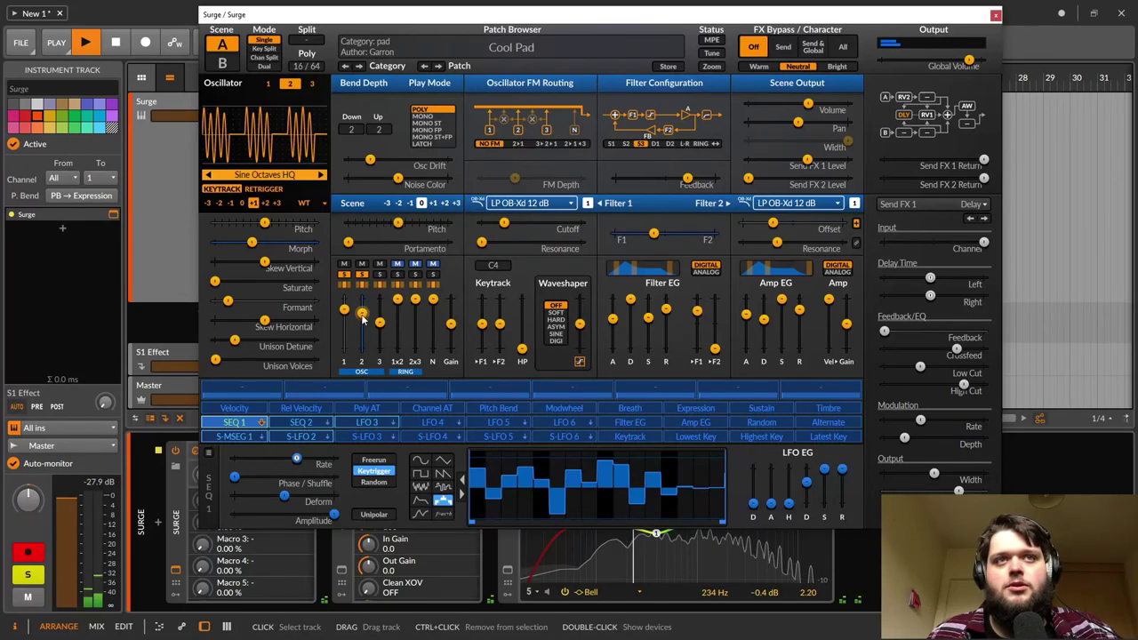
left_click(237, 425)
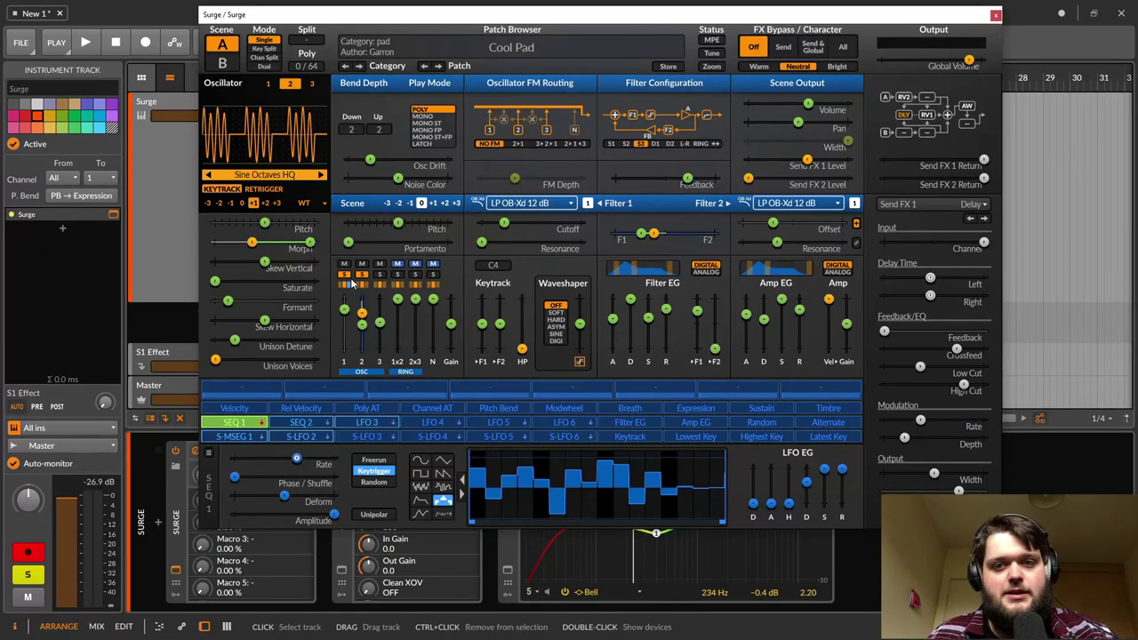
left_click(267, 84)
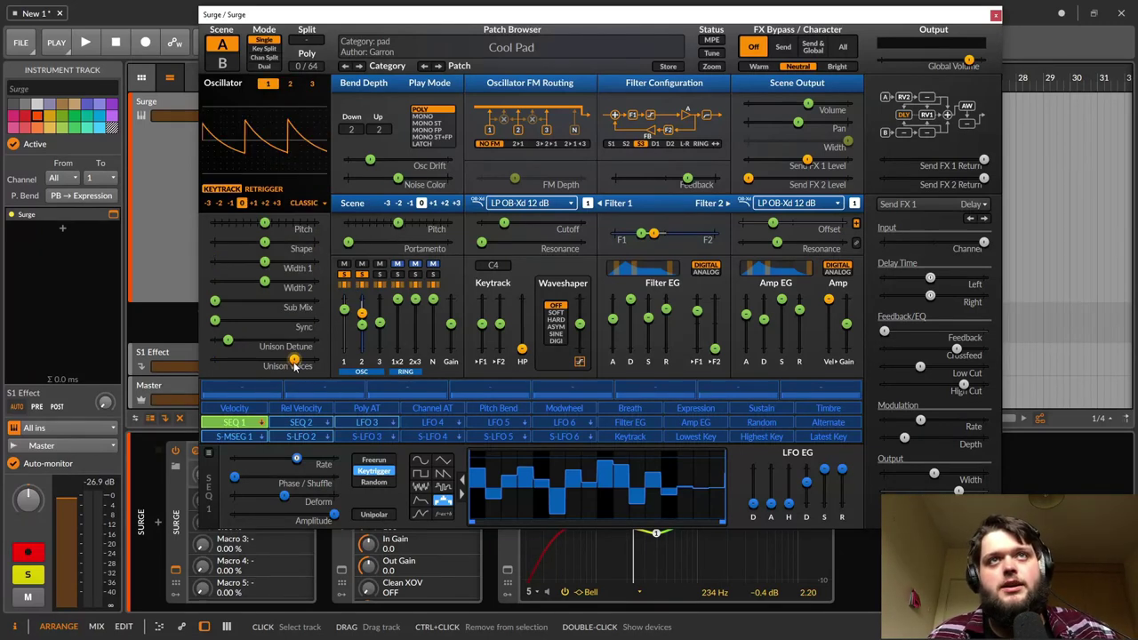
left_click(287, 85)
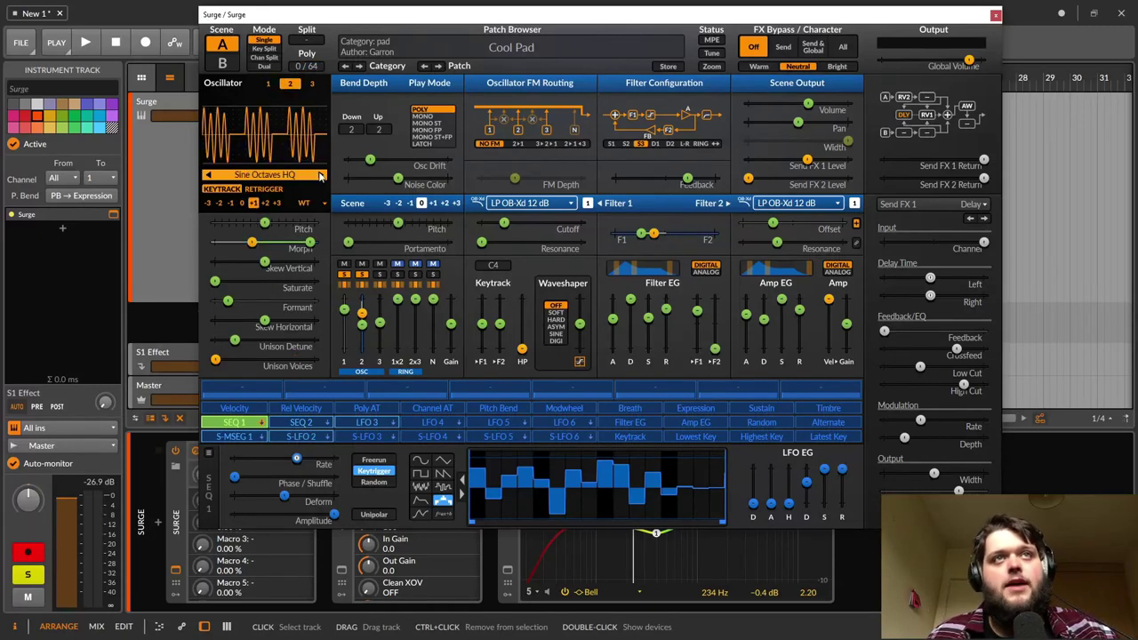
left_click(321, 175)
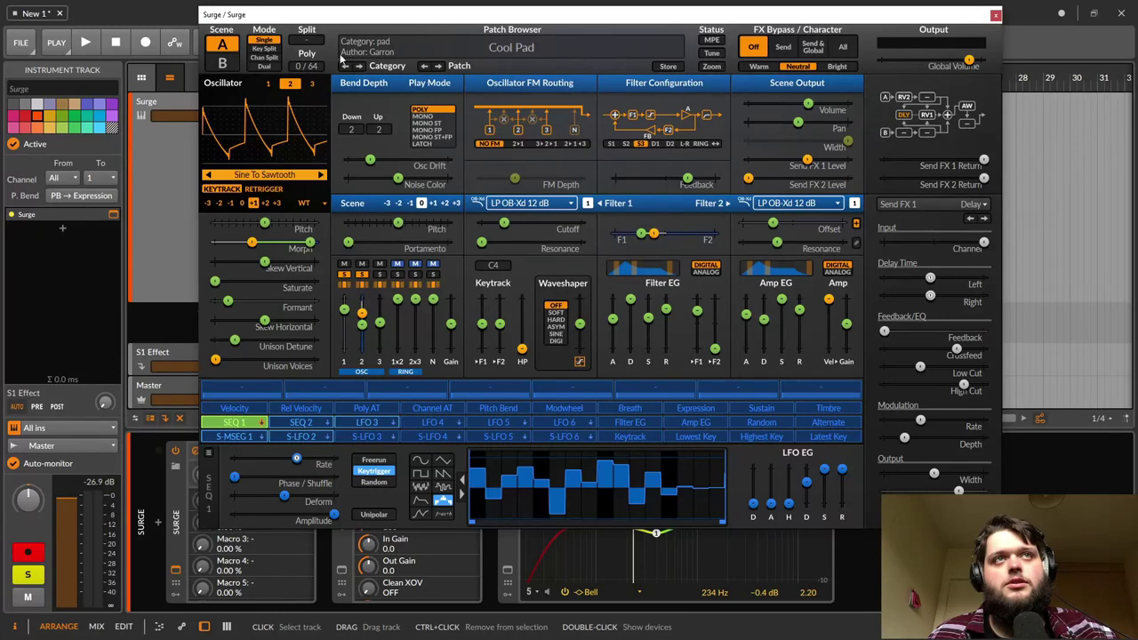
key("space")
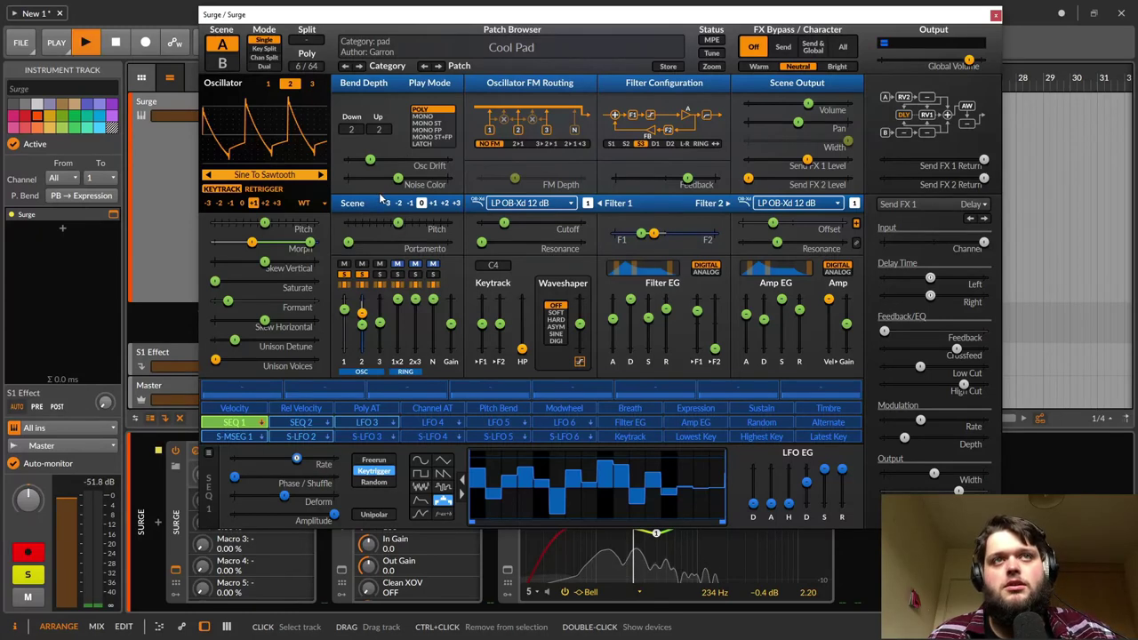
left_click(321, 175)
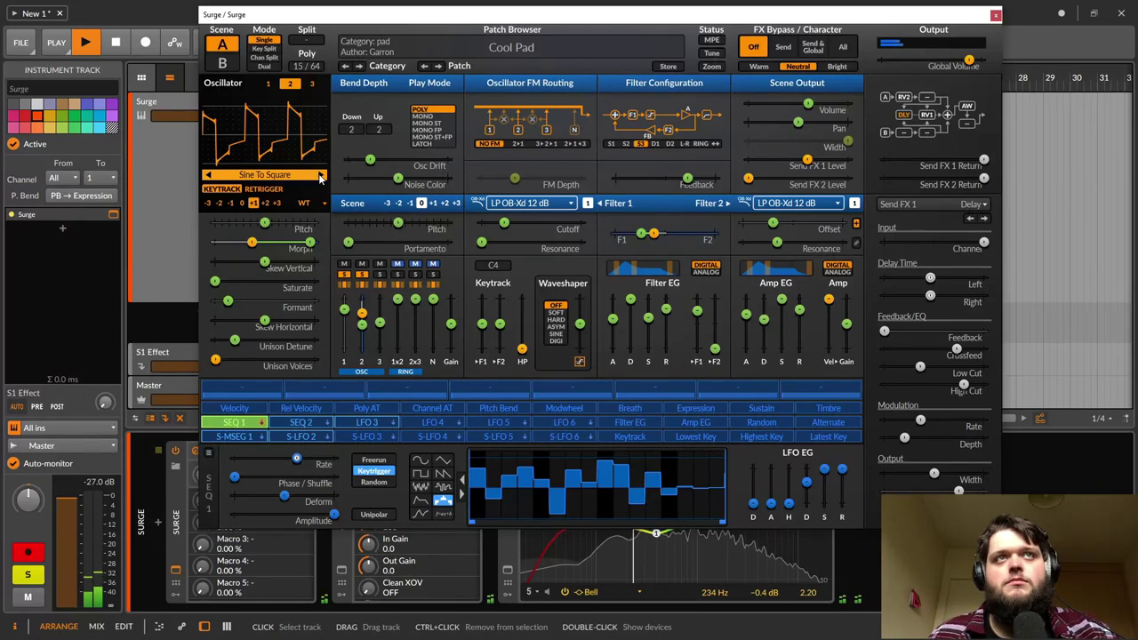
left_click(321, 175)
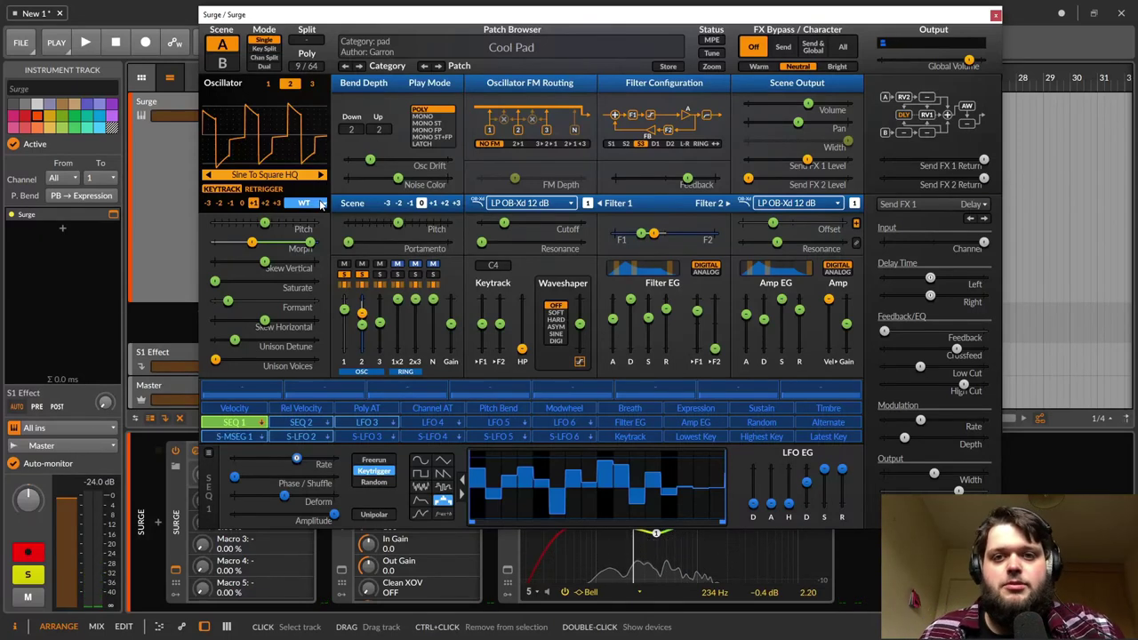
left_click(208, 177)
left_click(207, 177)
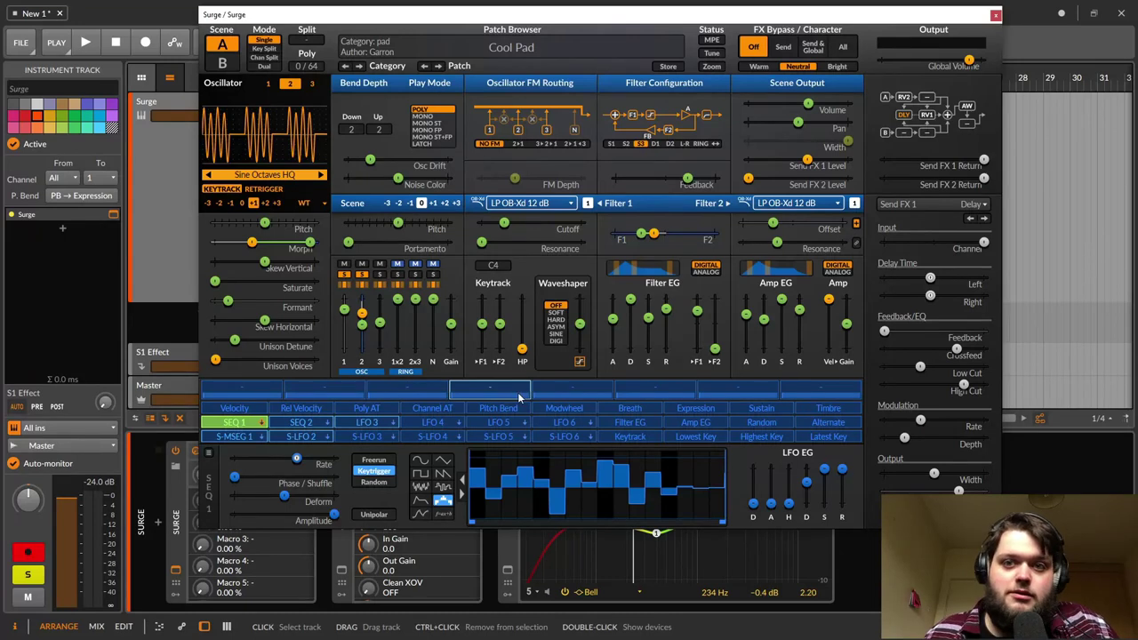
key("space")
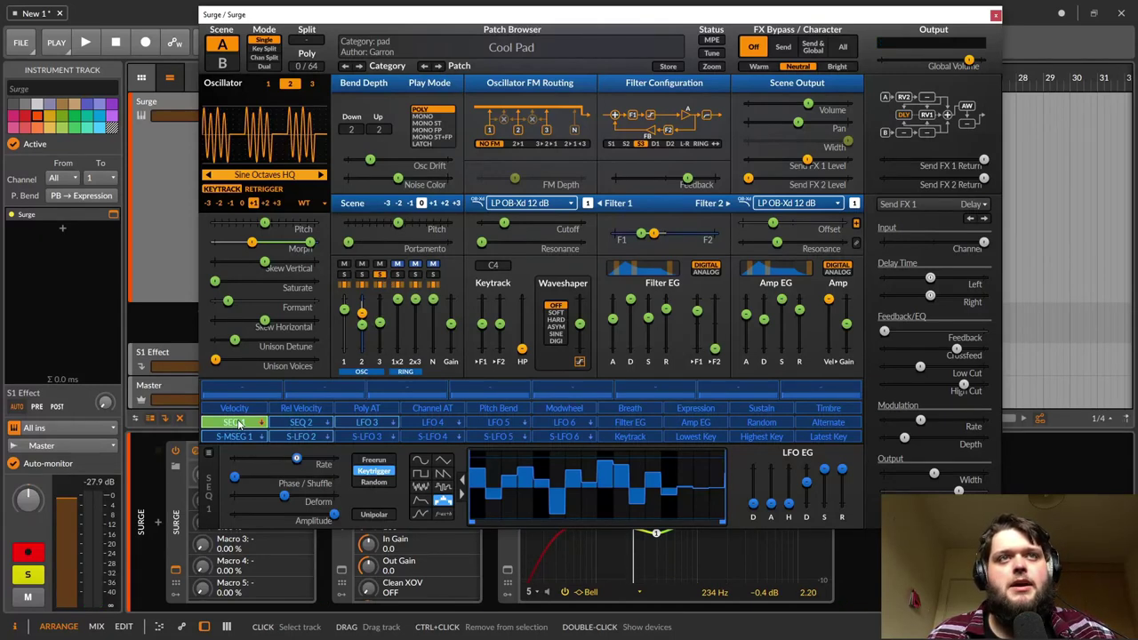
Step: Show oscillator 3's FM2 settings and audition it
left_click(309, 84)
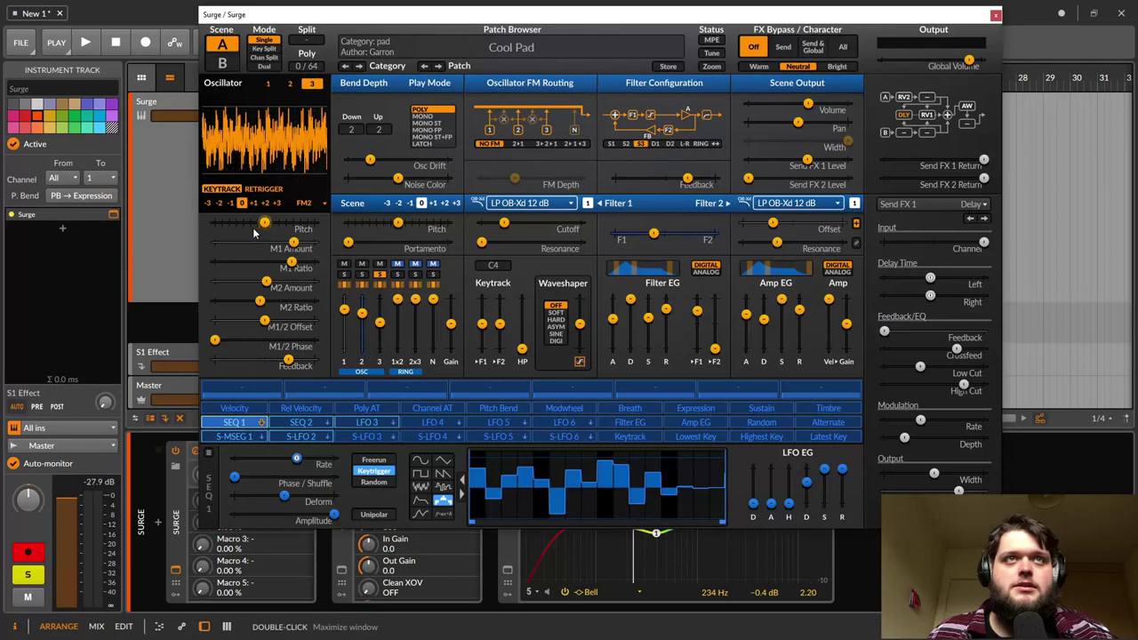
key("space")
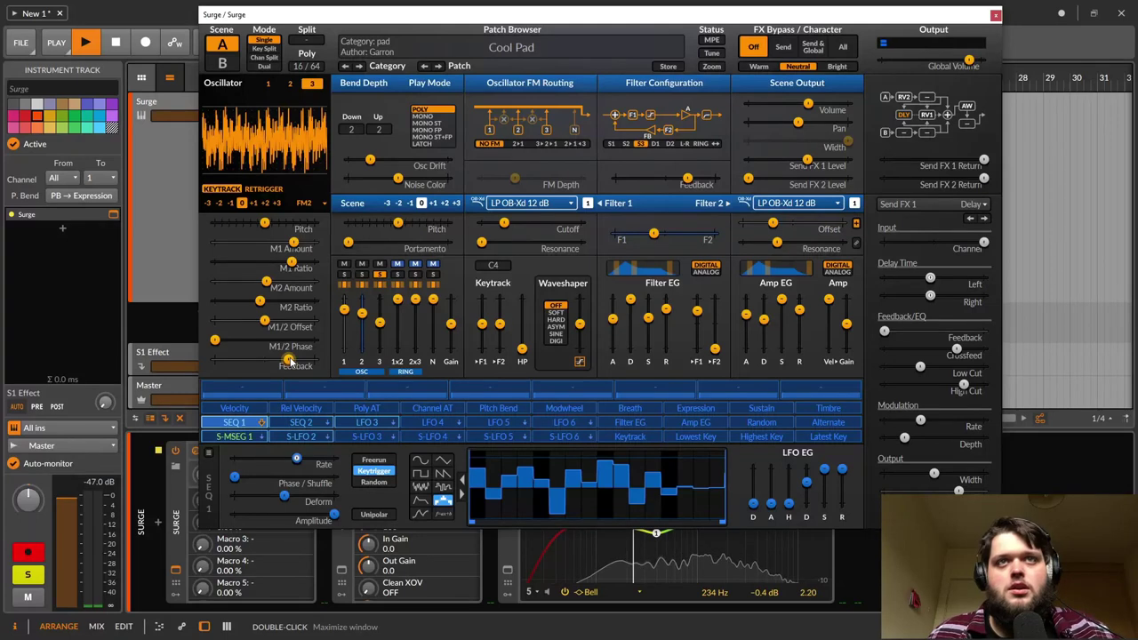
key("space")
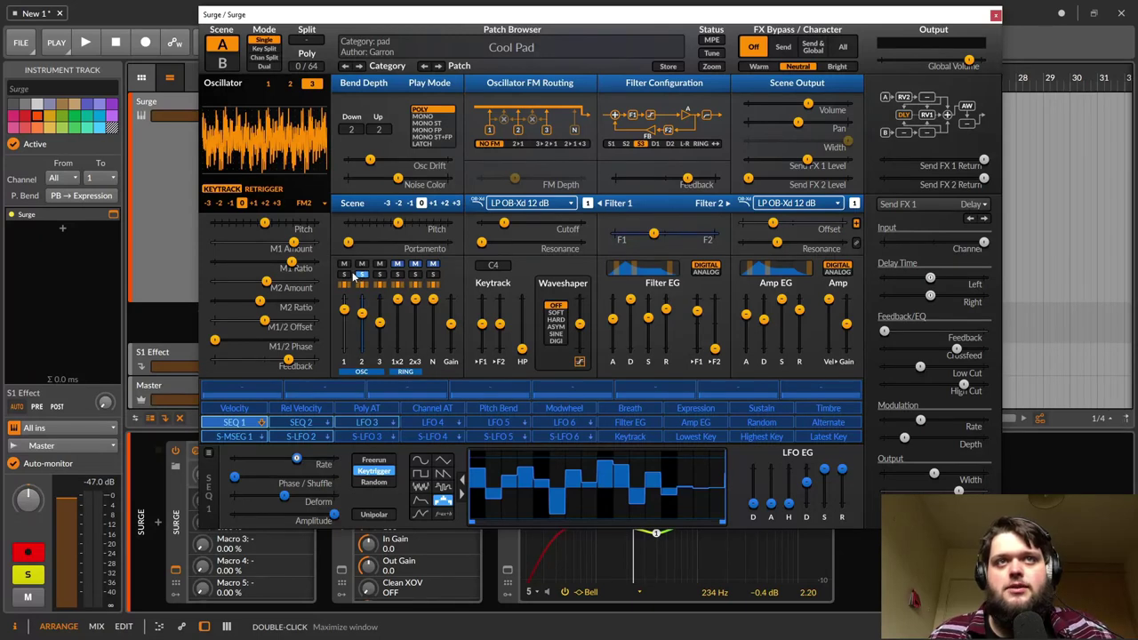
Step: Raise oscillator 3's mixer level to about -9 dB and add oscillator 2 to the solo
key("space")
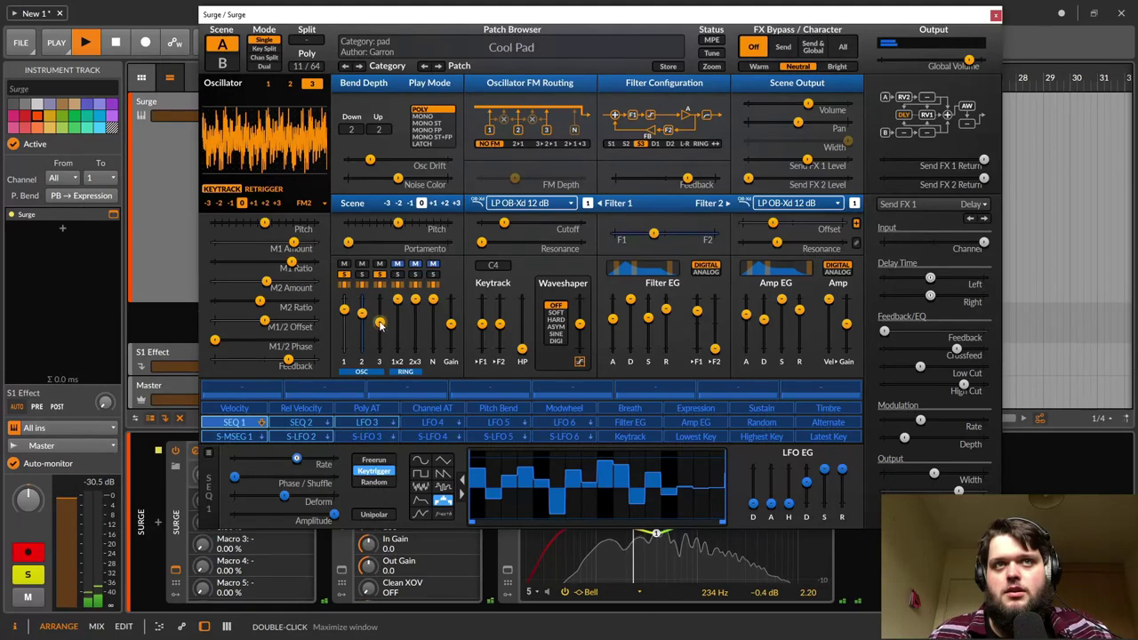
left_click_drag(379, 322, 380, 313)
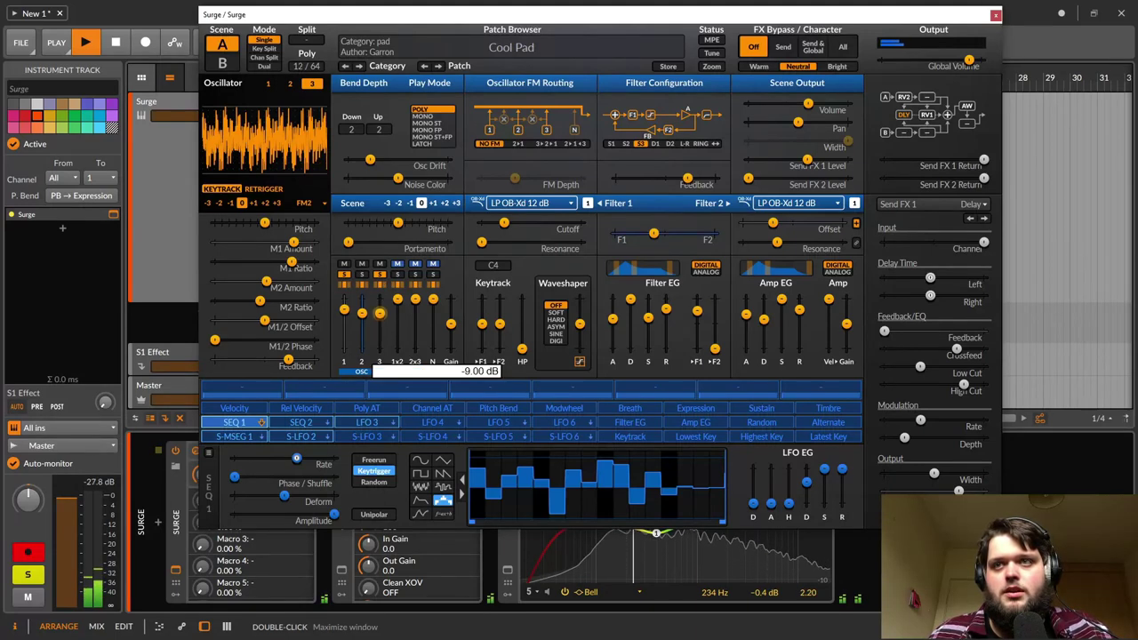
left_click_drag(379, 313, 380, 316)
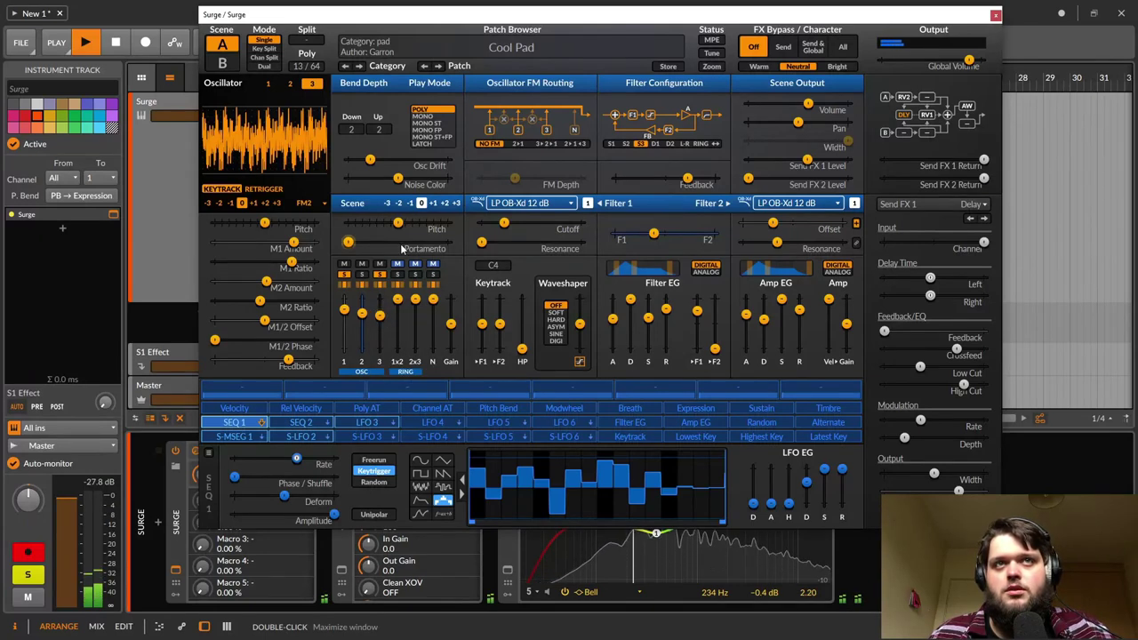
left_click(362, 276)
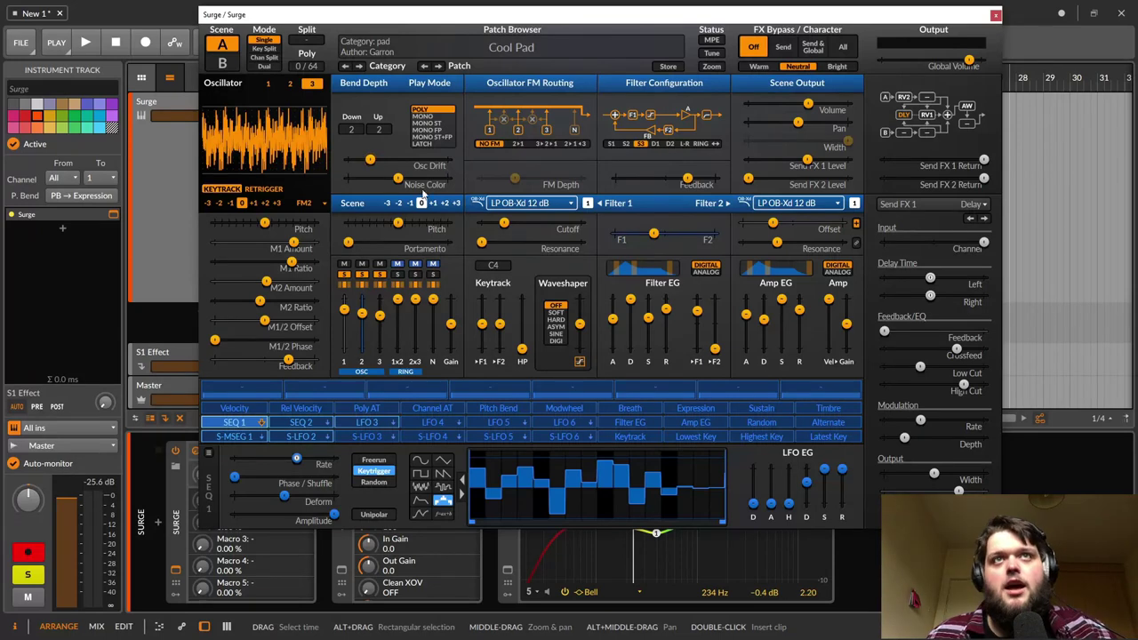
Step: Raise oscillator drift to 28.33 % and briefly show SEQ 1's modulation targets
mouse_move(376, 163)
left_mouse_down()
mouse_move(391, 163)
mouse_move(373, 162)
left_mouse_up()
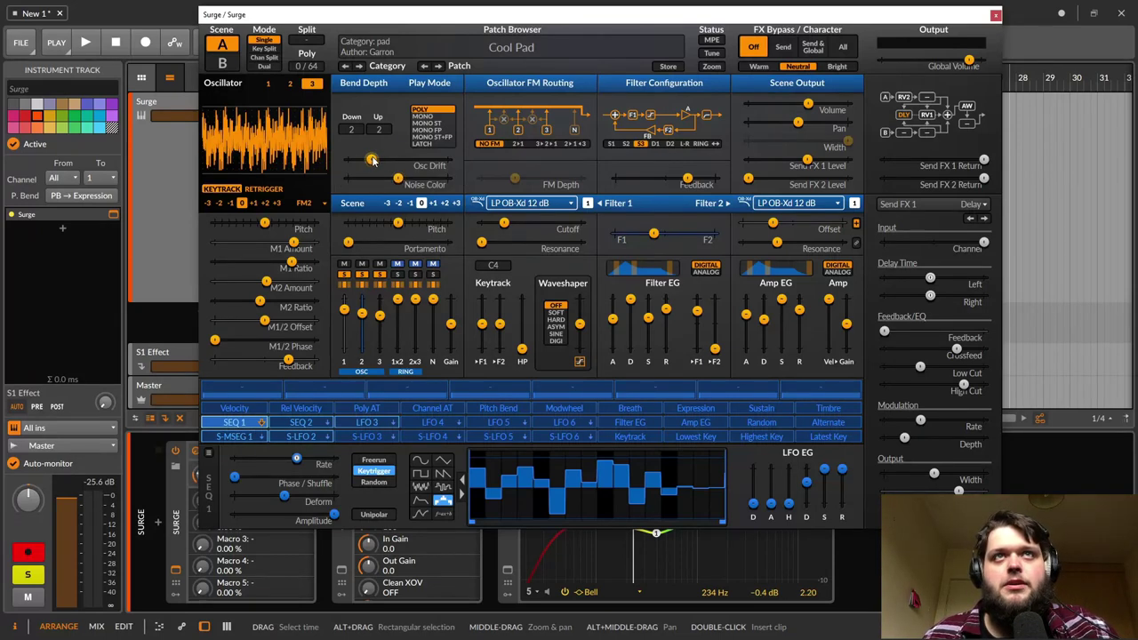
left_click(234, 422)
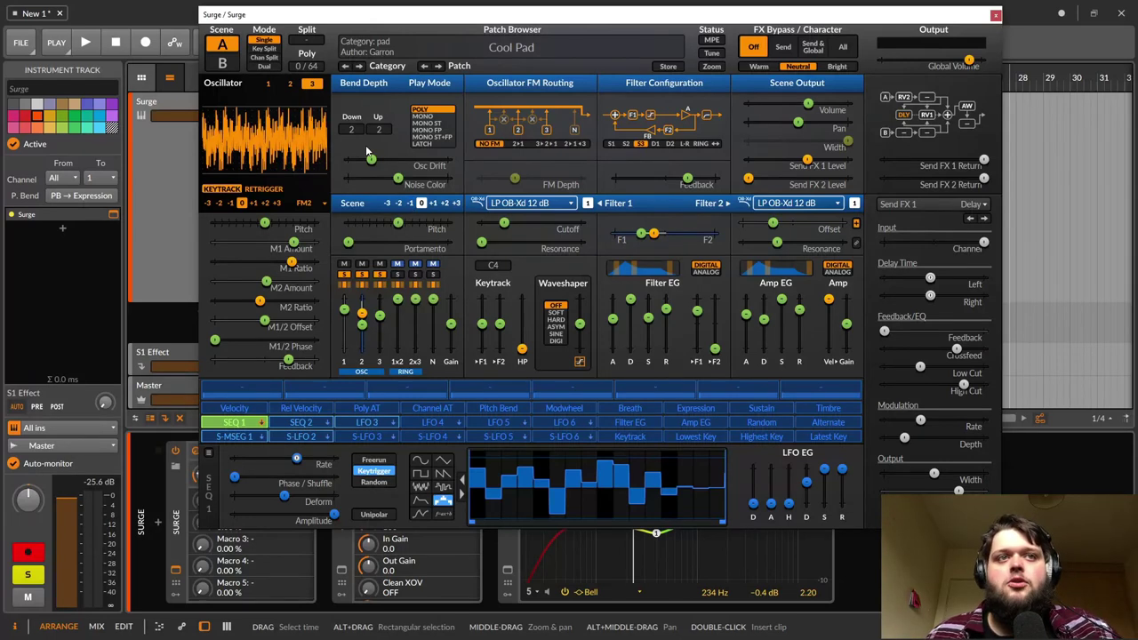
left_click(233, 422)
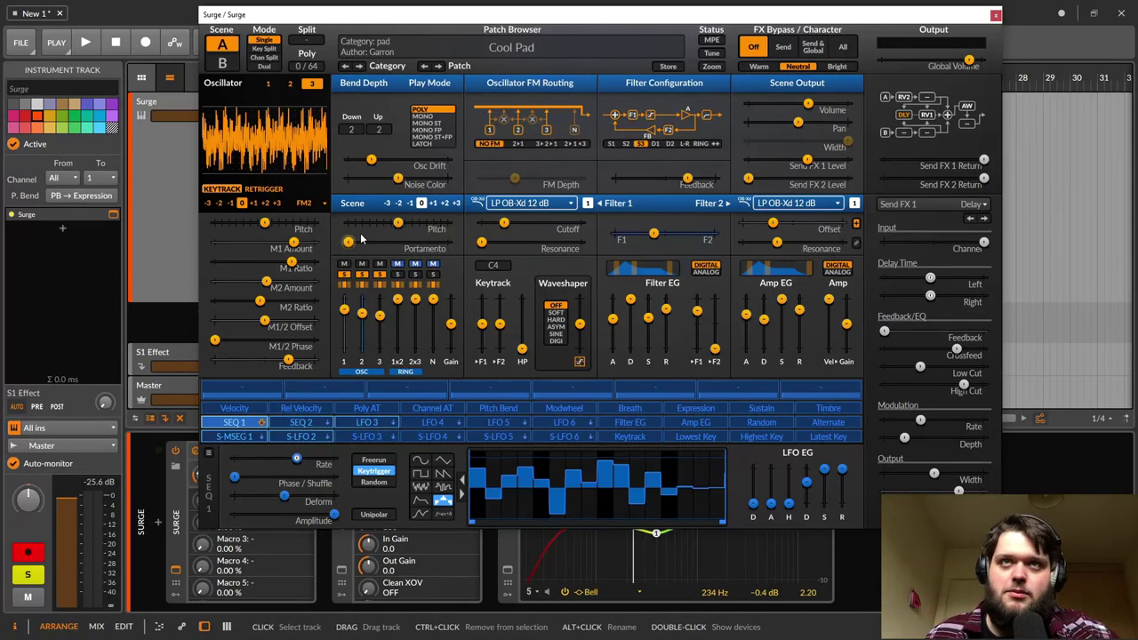
Step: While playing, sweep Osc Drift down to zero, up to about 81 %, then back to its original amount
key("space")
mouse_move(372, 160)
left_mouse_down()
mouse_move(347, 159)
mouse_move(375, 159)
left_mouse_up()
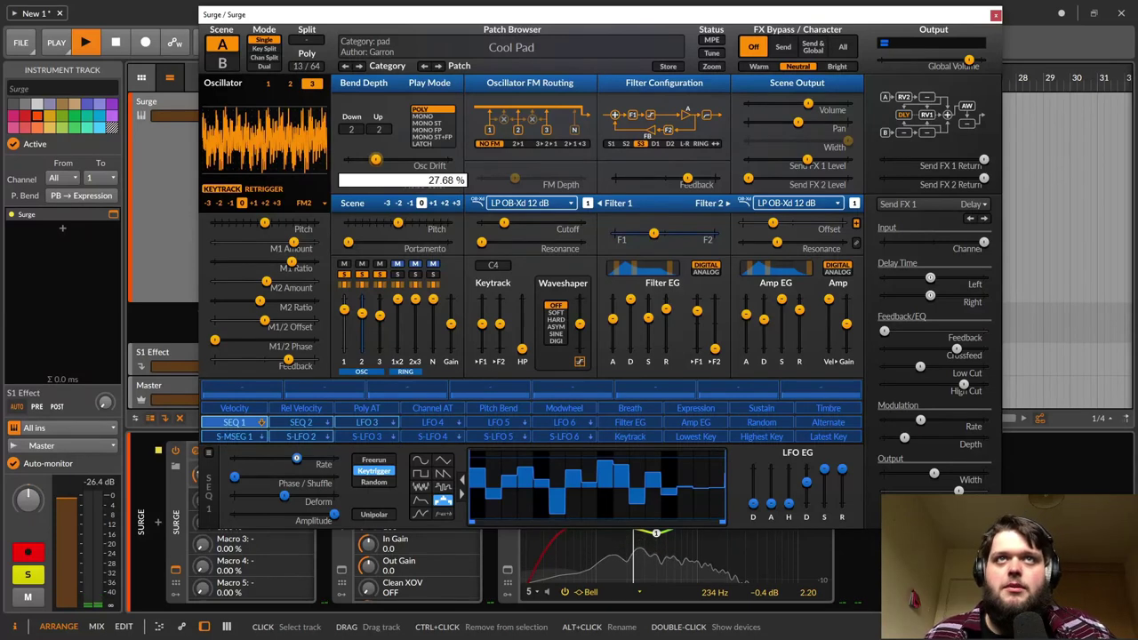
left_click_drag(375, 160, 446, 159)
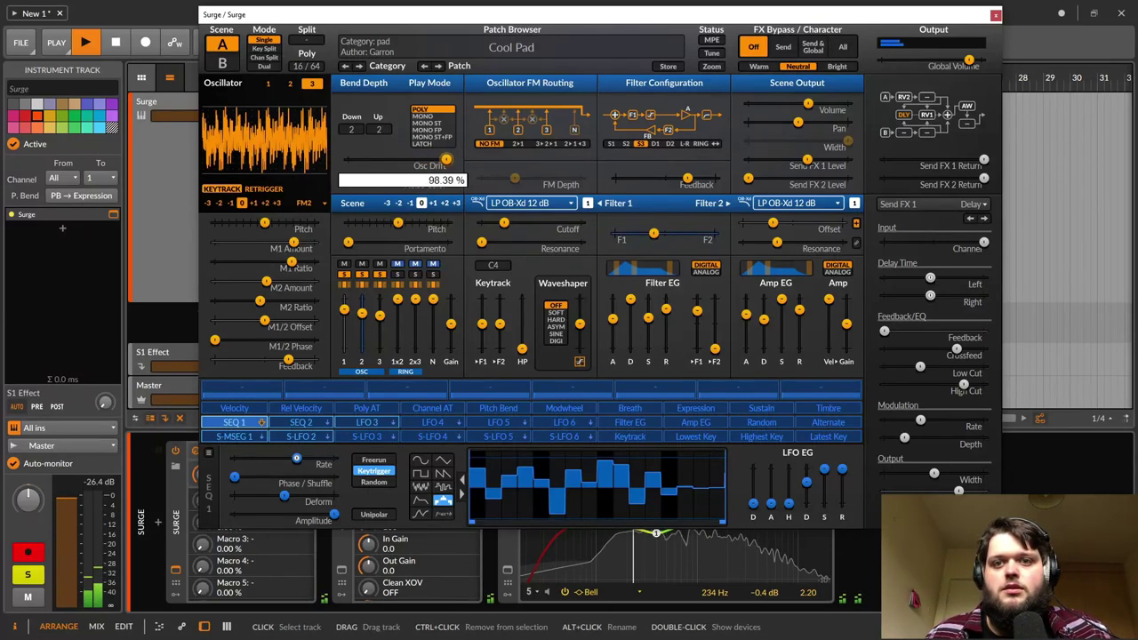
left_click_drag(446, 159, 379, 160)
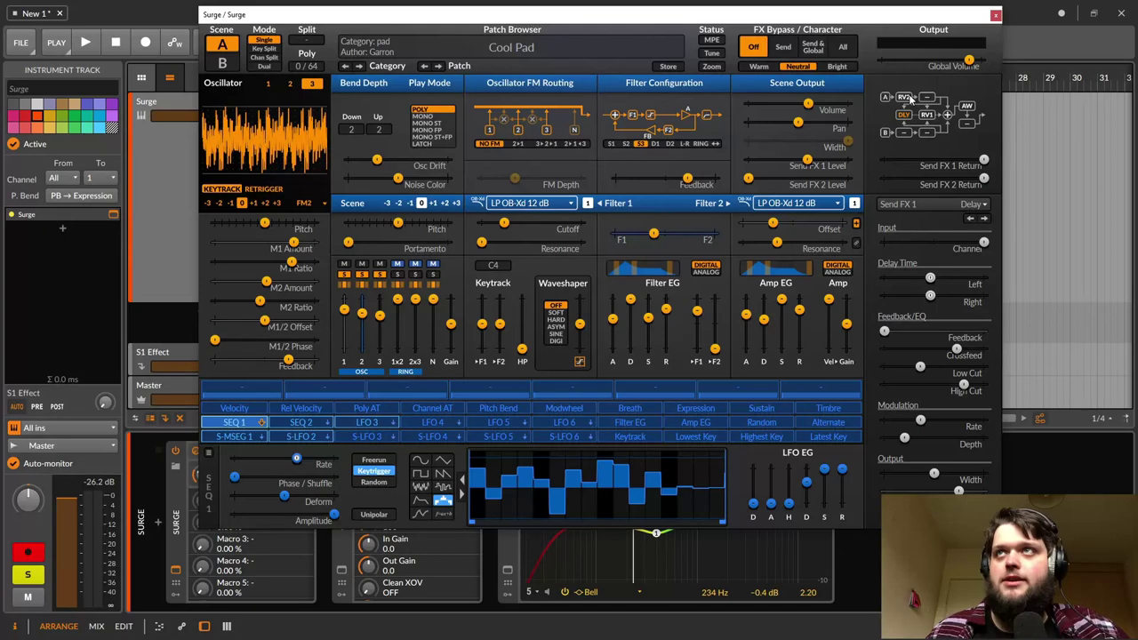
Step: Show scene A's RV2 reverb insert settings, then display the LFO 3 sine modulator
left_click(906, 98)
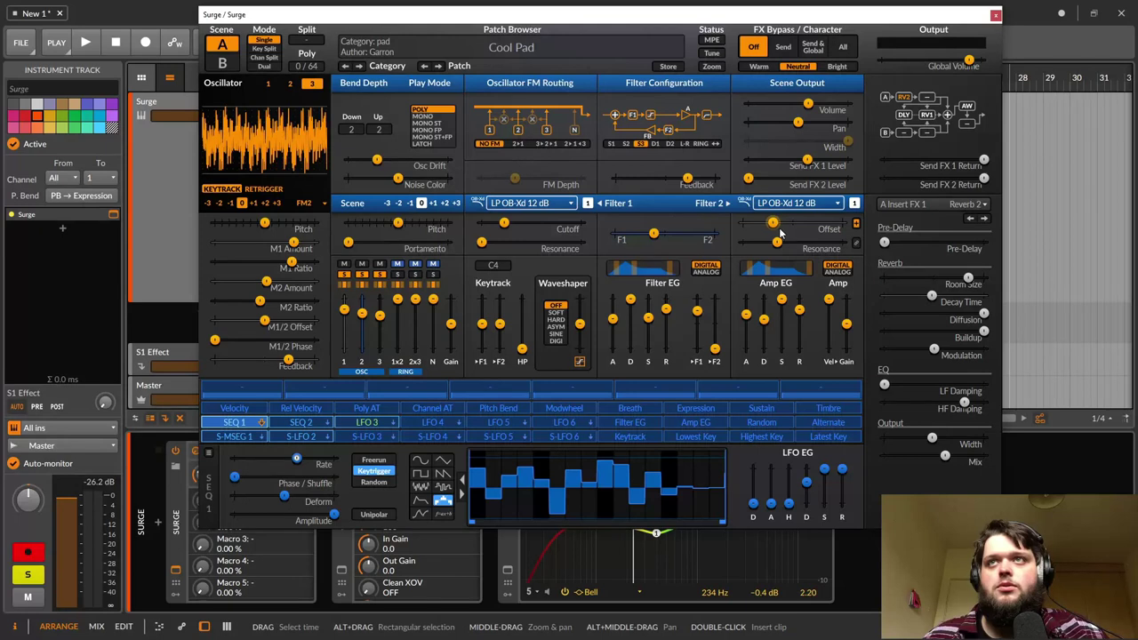
mouse_move(775, 228)
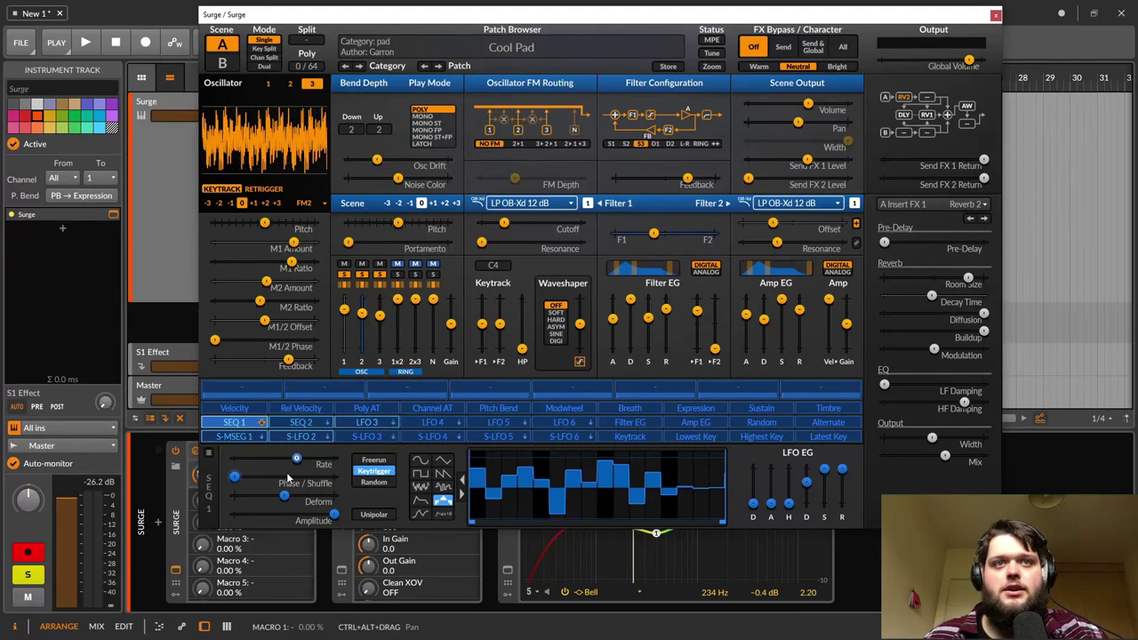
left_click(354, 425)
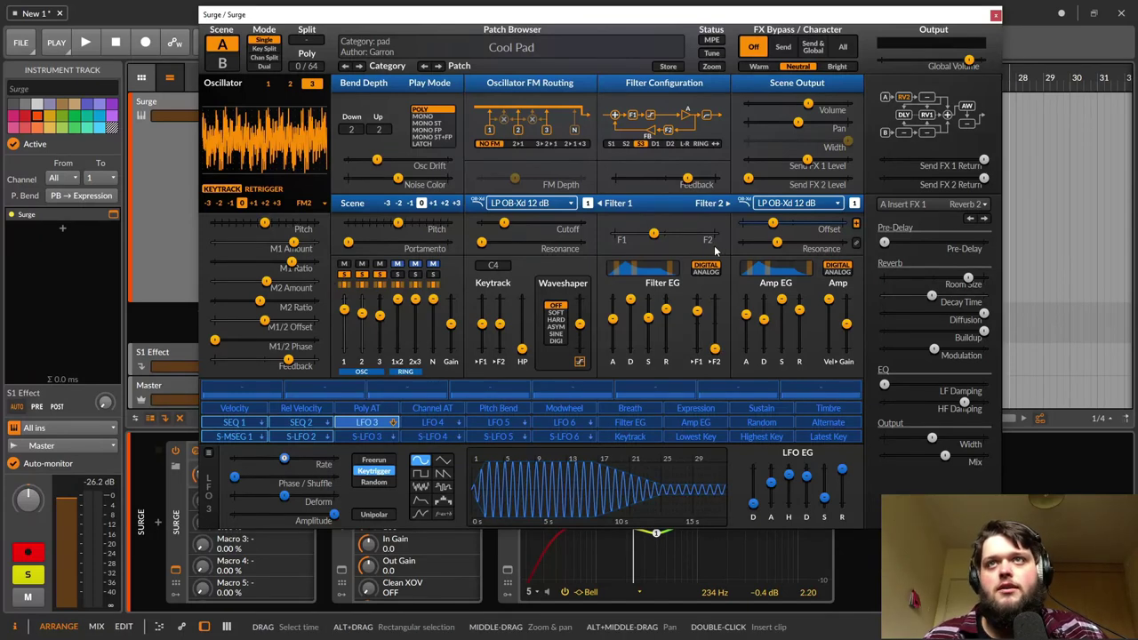
Step: While playing, sweep the F1/F2 filter balance toward filter 1 and back to centre
left_click_drag(658, 236, 713, 235)
key("space")
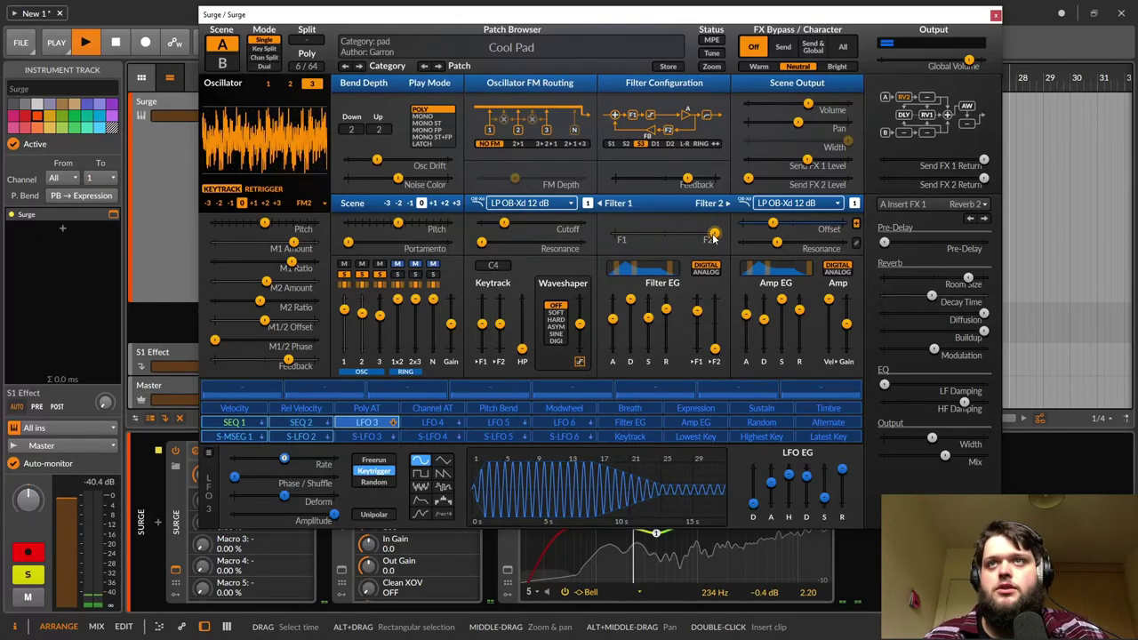
left_click_drag(714, 235, 682, 234)
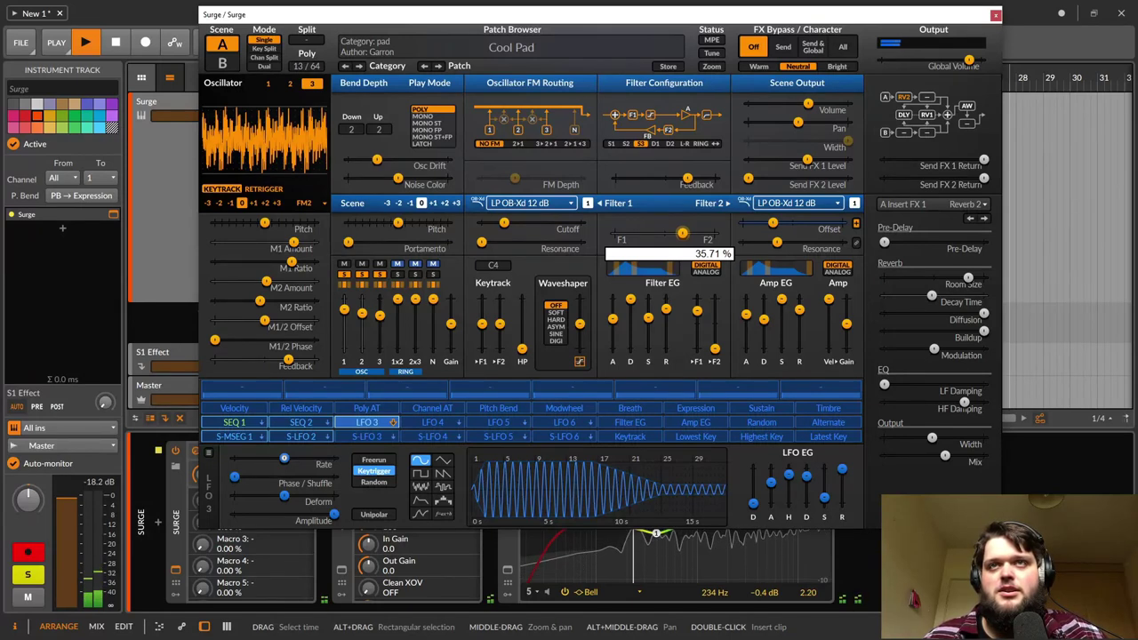
left_click_drag(682, 233, 614, 233)
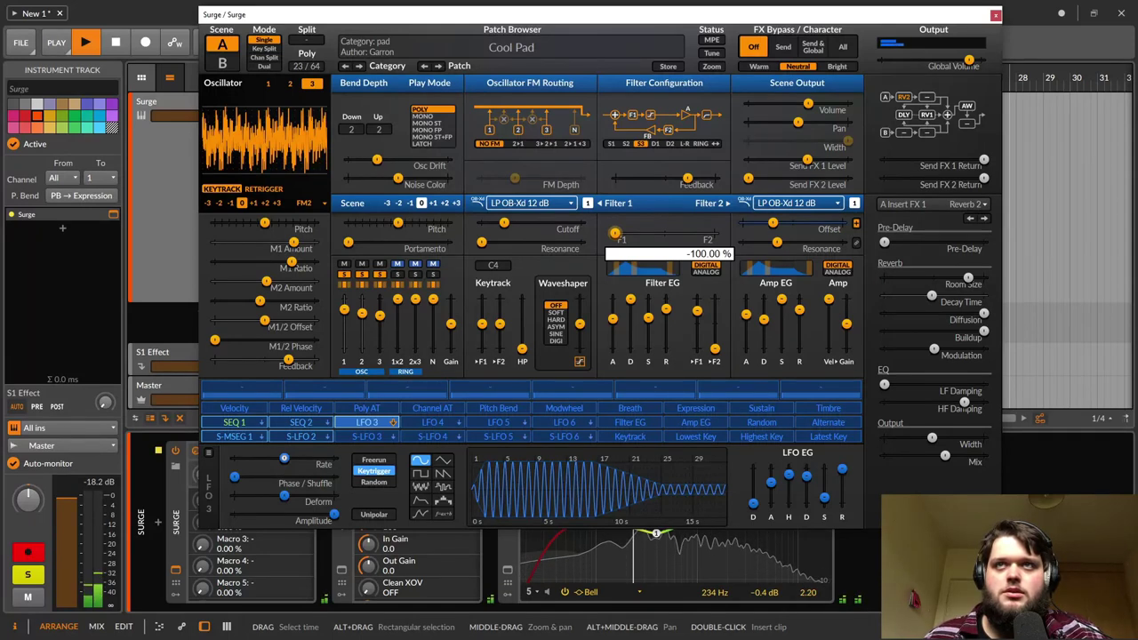
left_click_drag(614, 233, 620, 239)
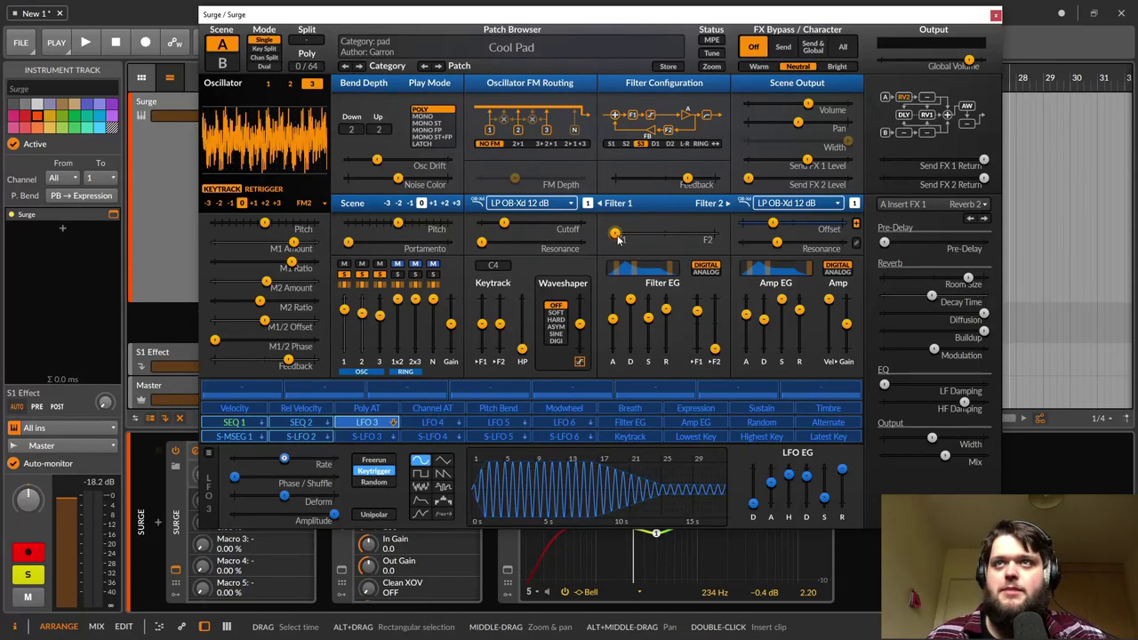
left_click_drag(615, 233, 673, 234)
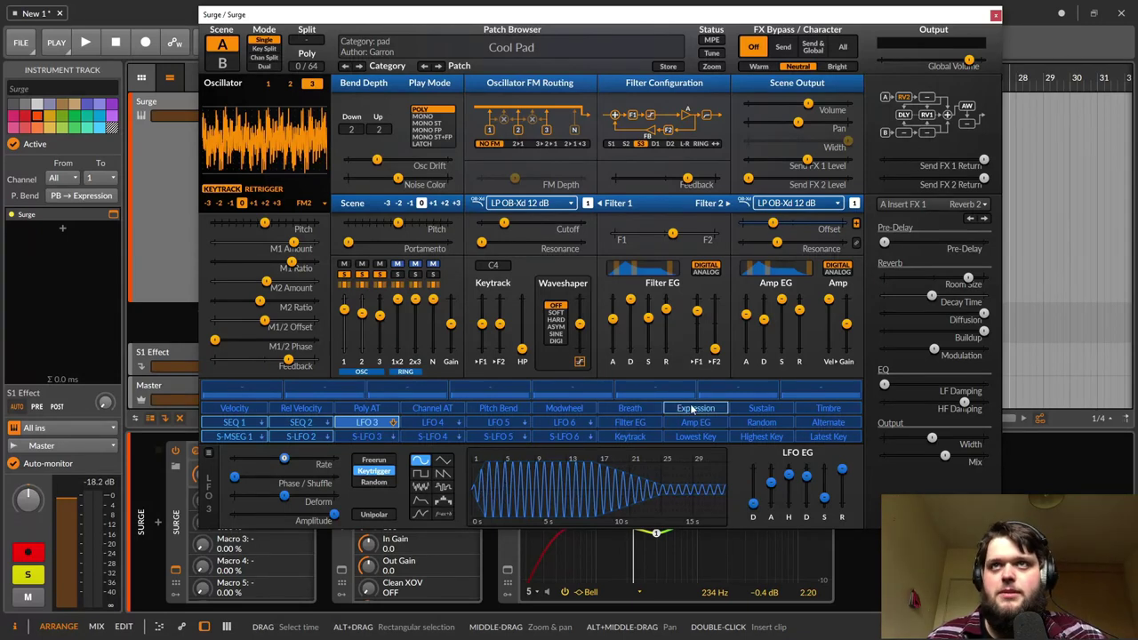
Step: Select SEQ 1, set its modulation depth on the filter balance, and fine-tune it during playback
left_click(673, 233)
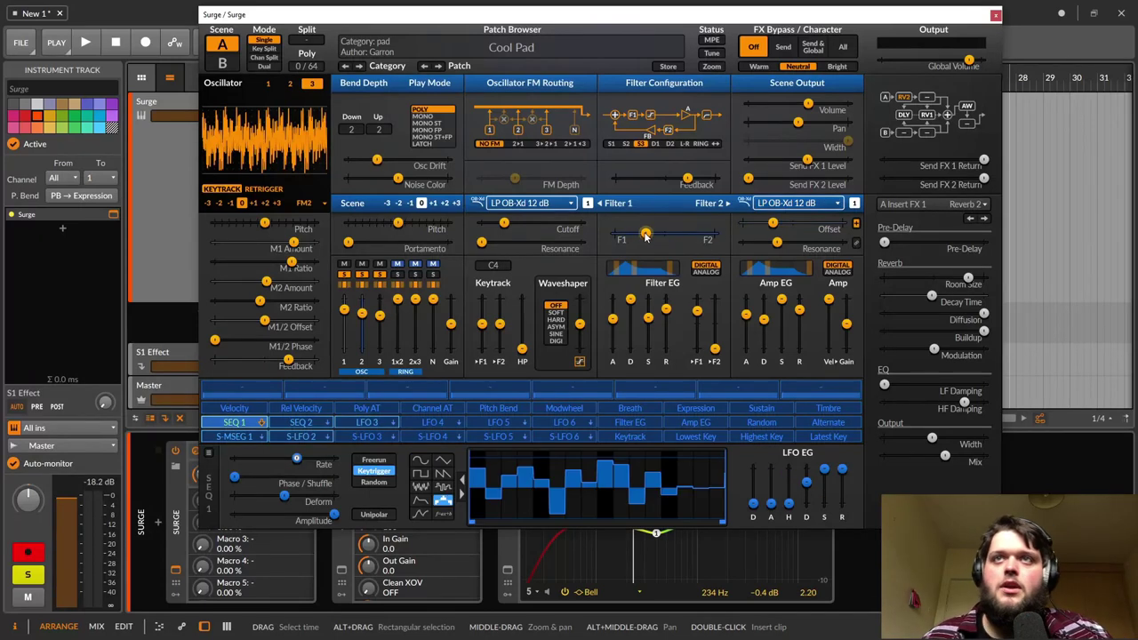
left_click_drag(646, 237, 676, 235)
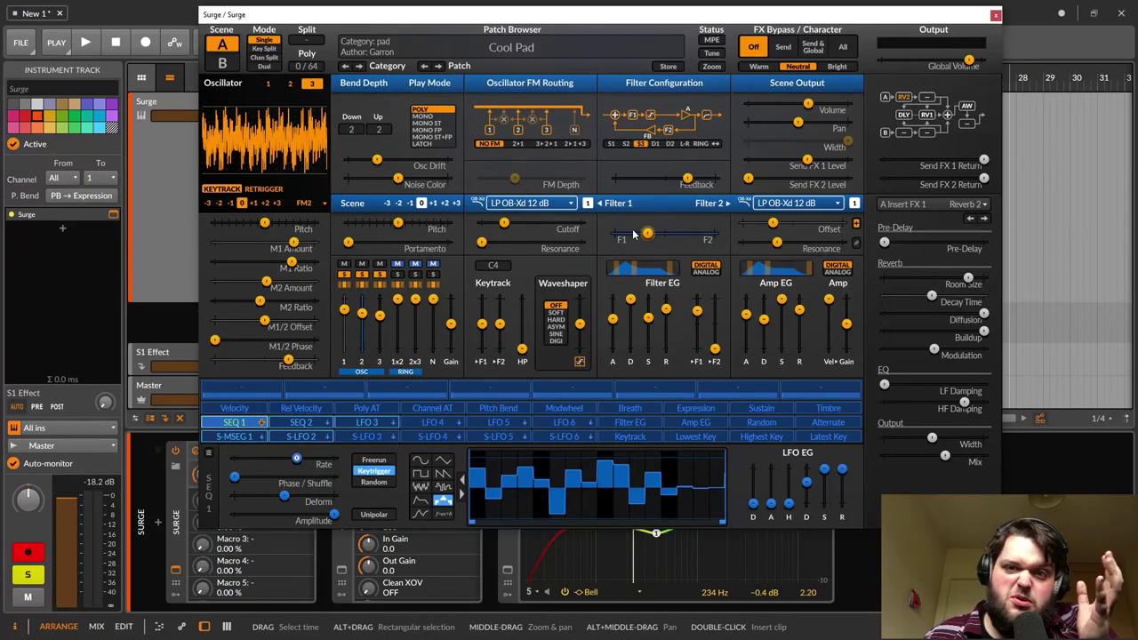
key("space")
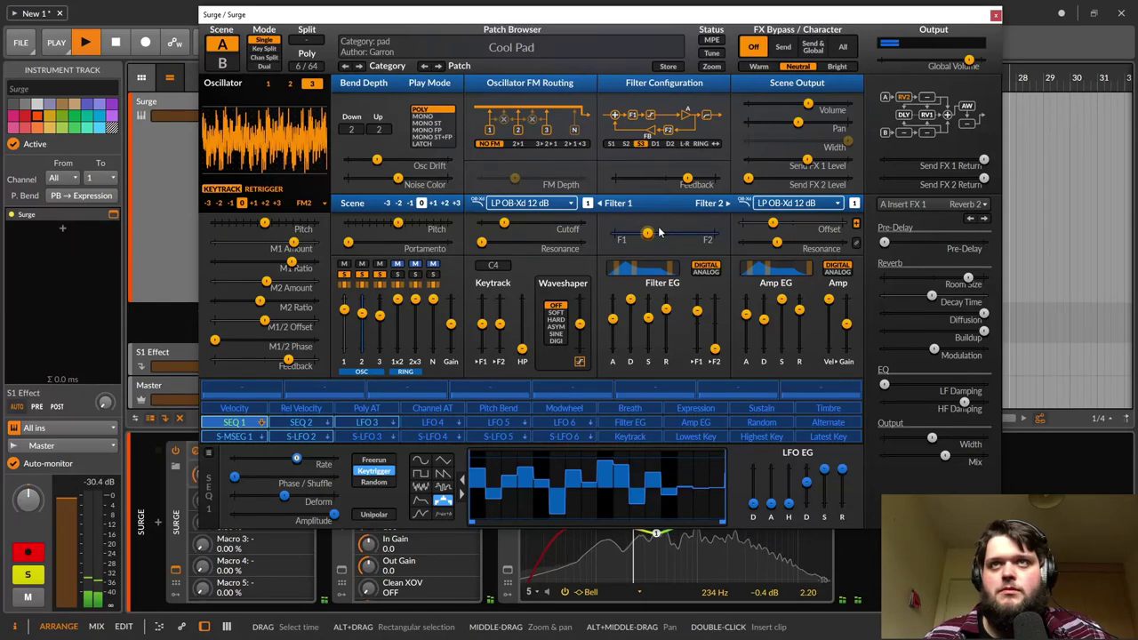
left_click_drag(674, 231, 641, 233)
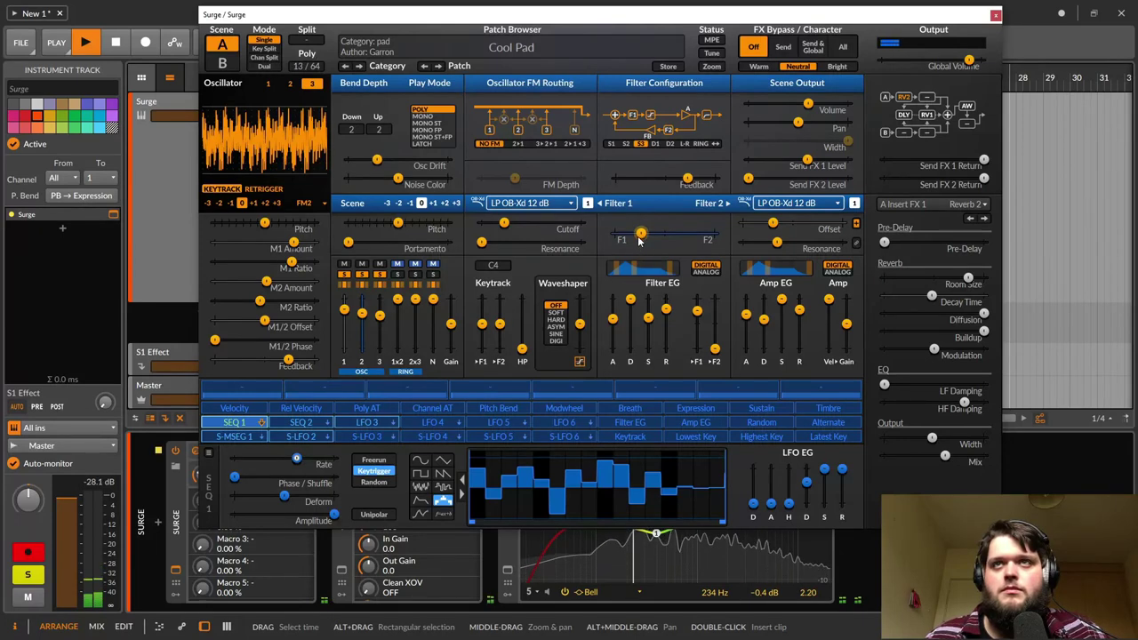
left_click_drag(641, 241, 635, 234)
left_click(640, 241)
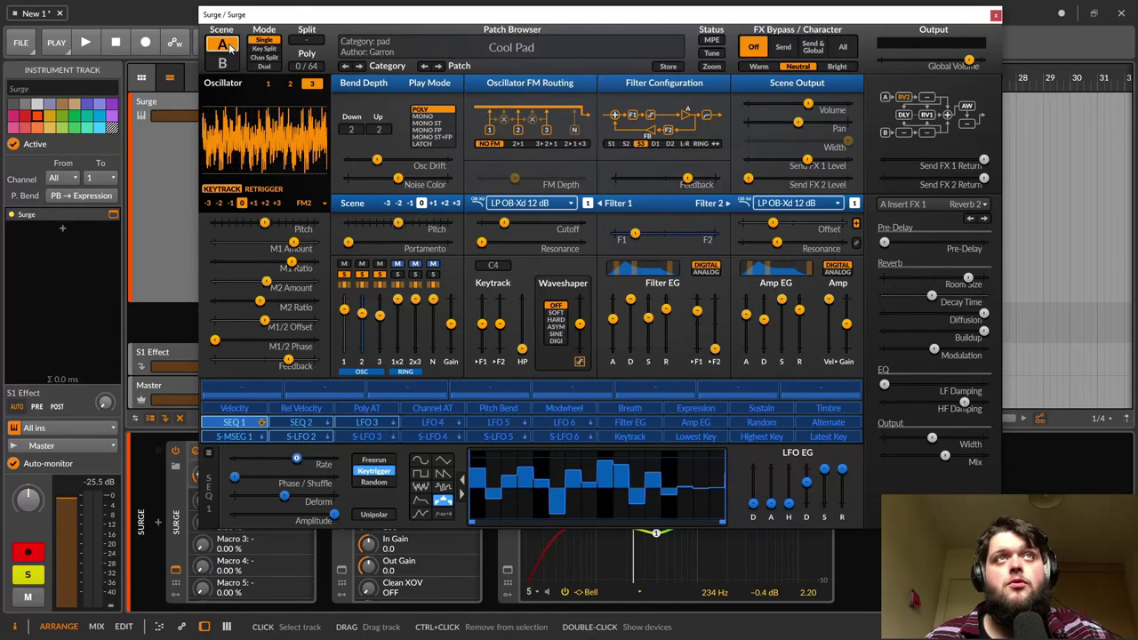
Step: Switch to scene B, compare oscillators 1 and 2, and end on oscillator 3's FM2 sine
left_click(223, 62)
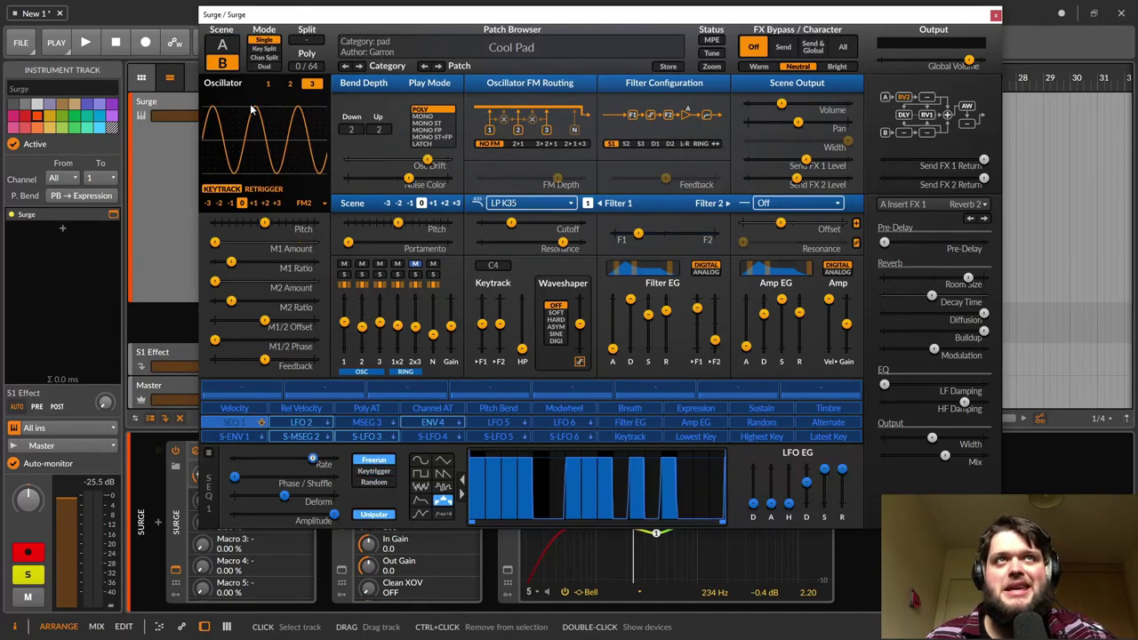
left_click(268, 83)
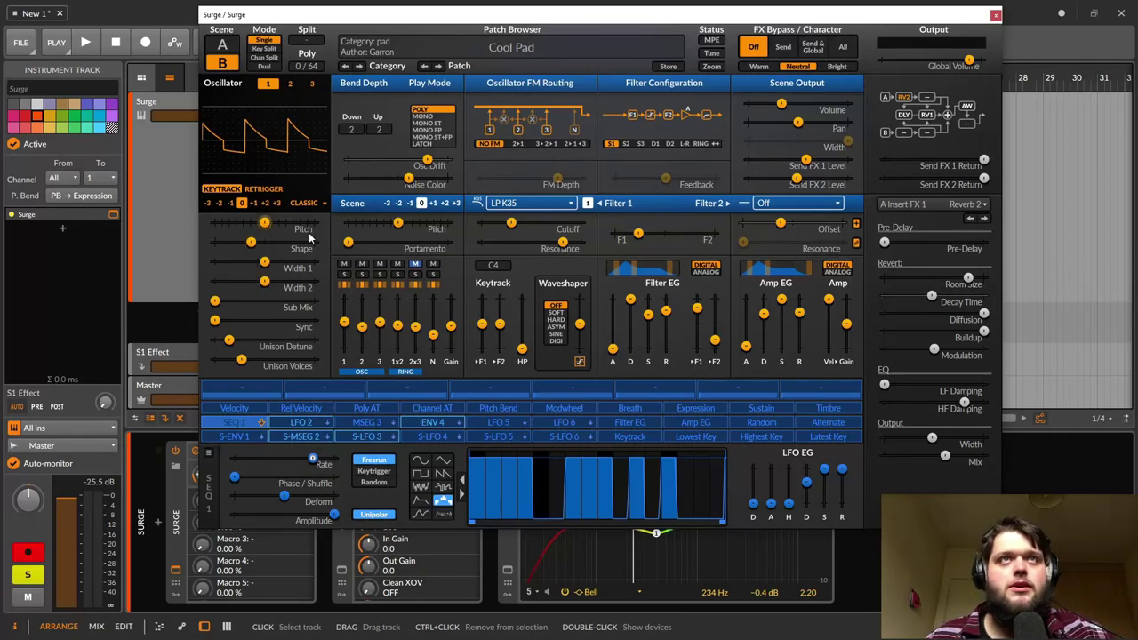
left_click(289, 83)
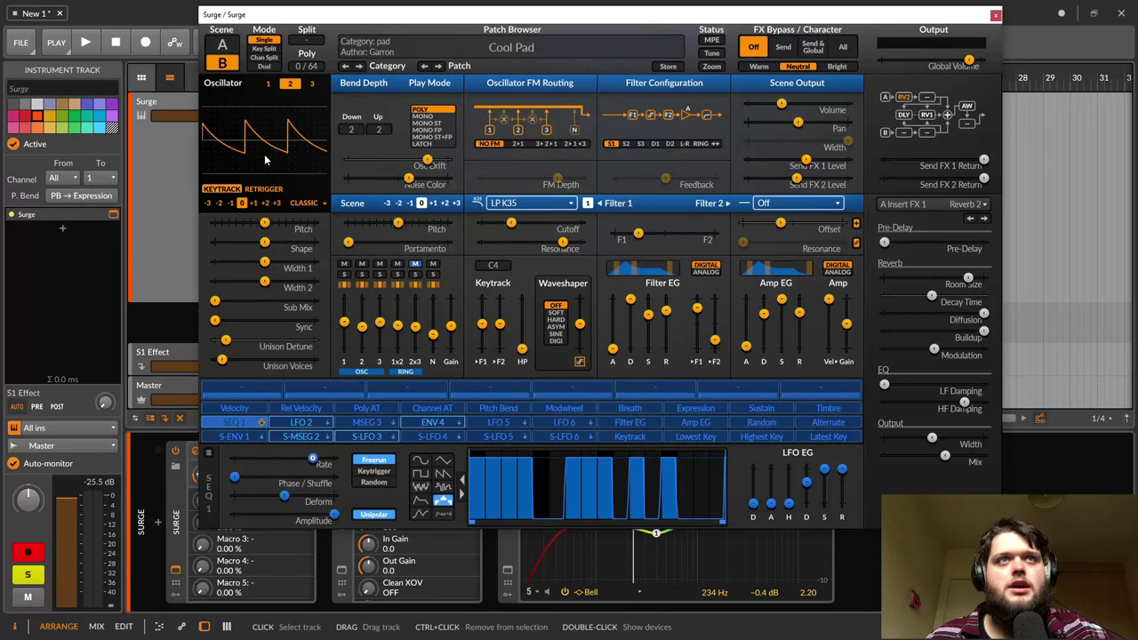
left_click(268, 83)
left_click(291, 84)
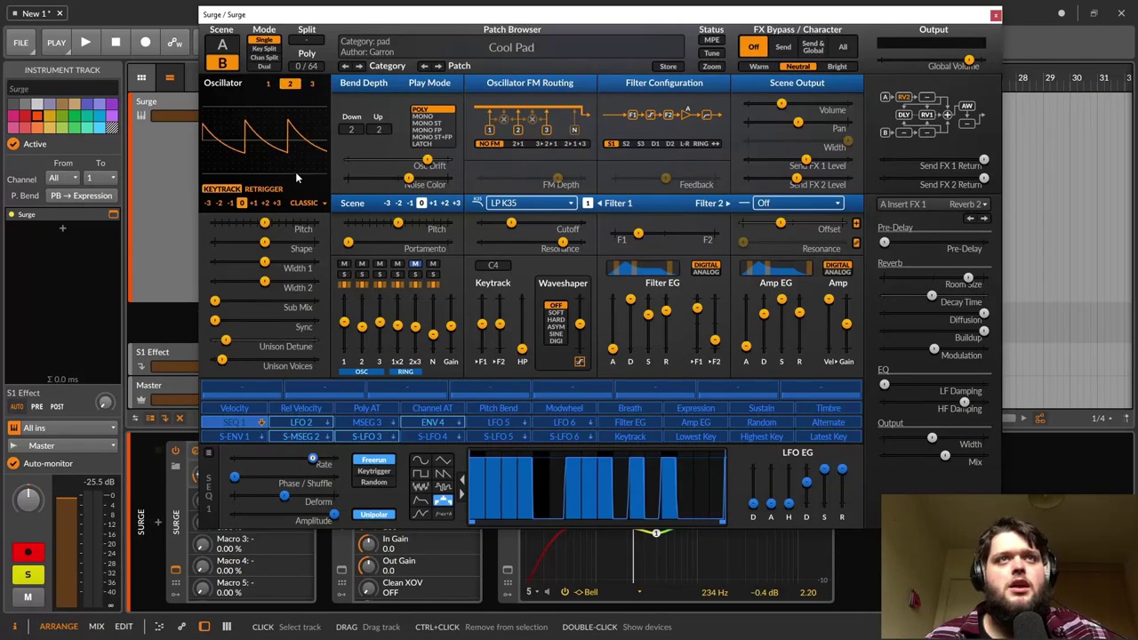
left_click(312, 84)
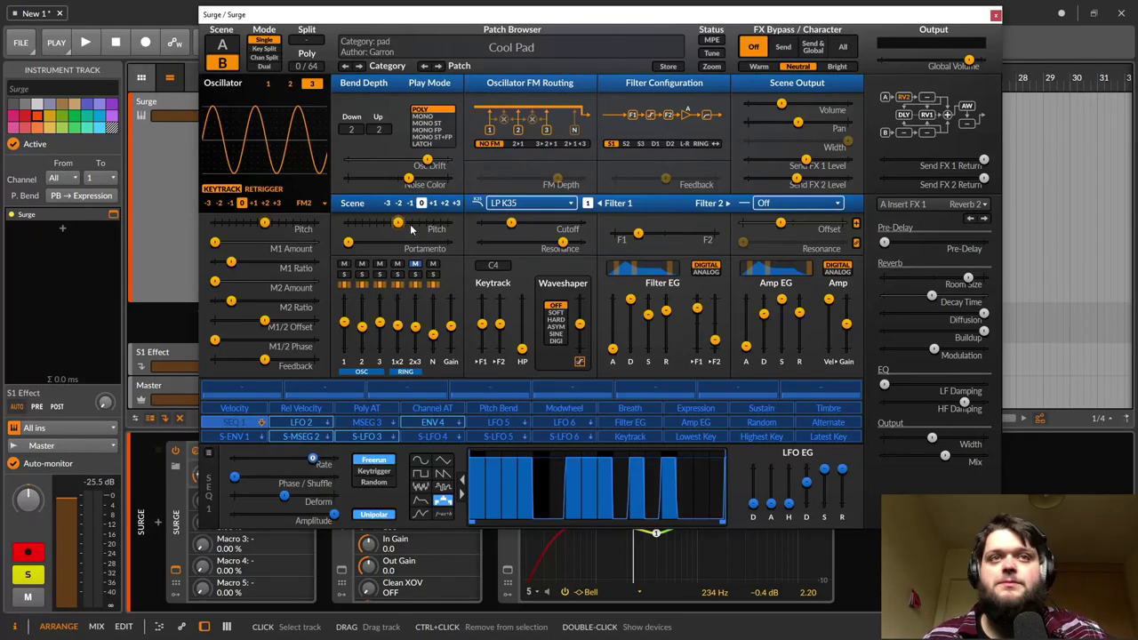
Step: Show scene B's oscillator 1 sawtooth and toggle playback several times to hear it
left_click(266, 83)
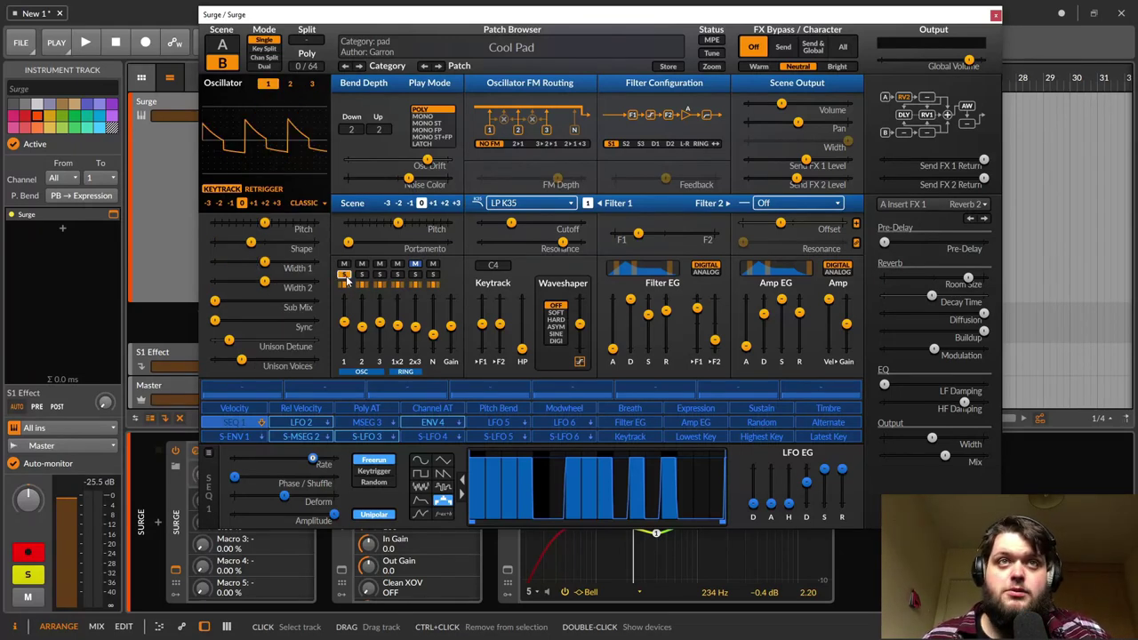
key("space")
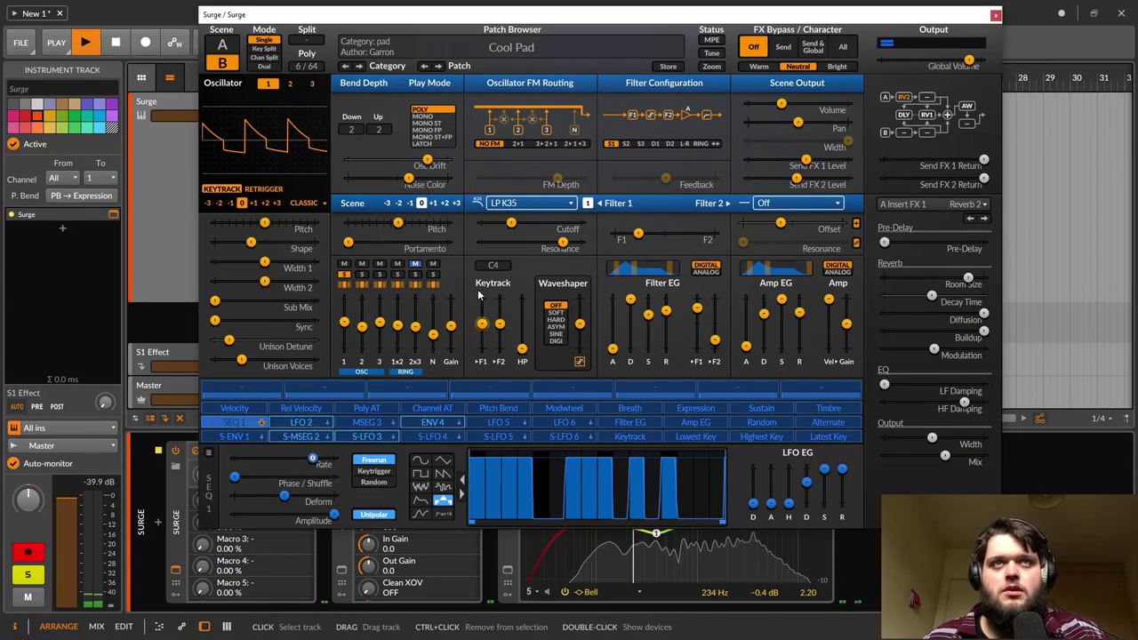
key("space")
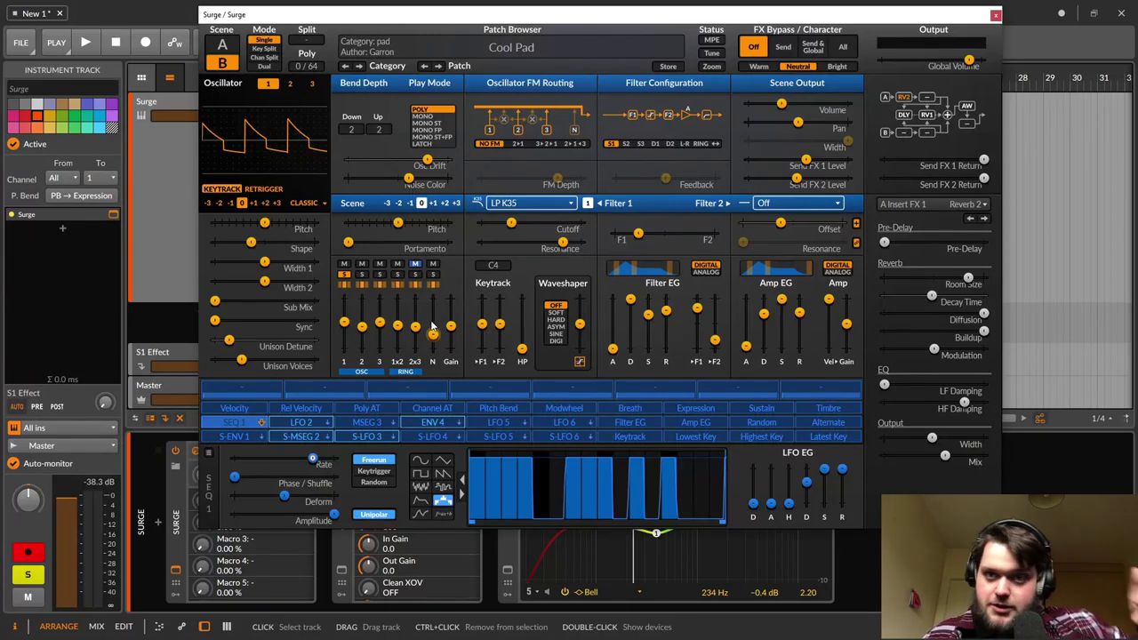
key("space")
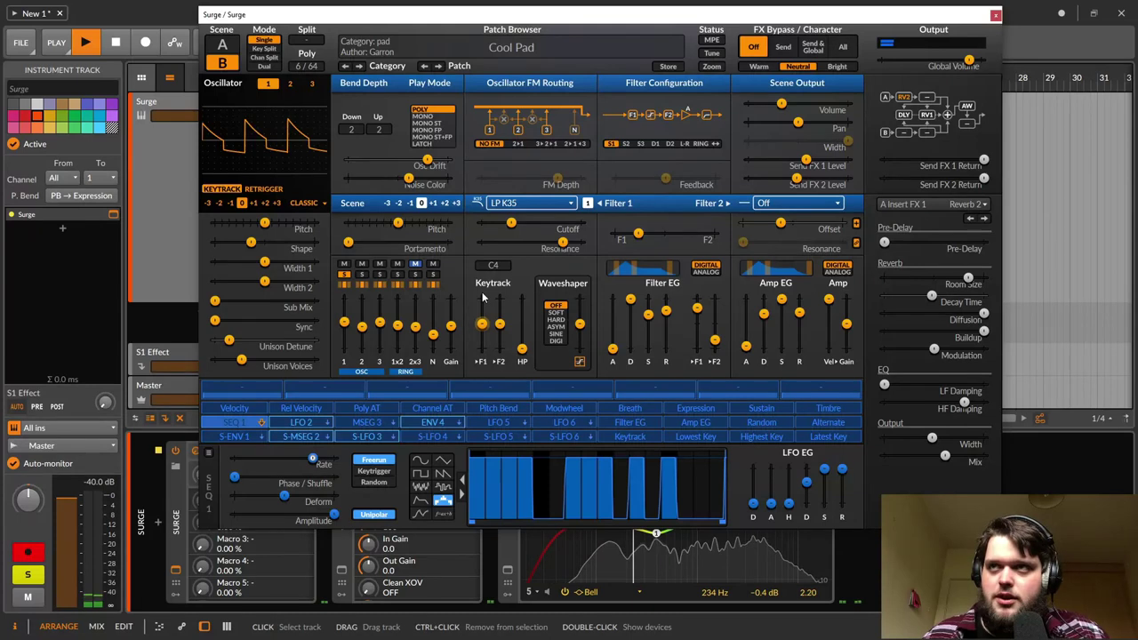
key("space")
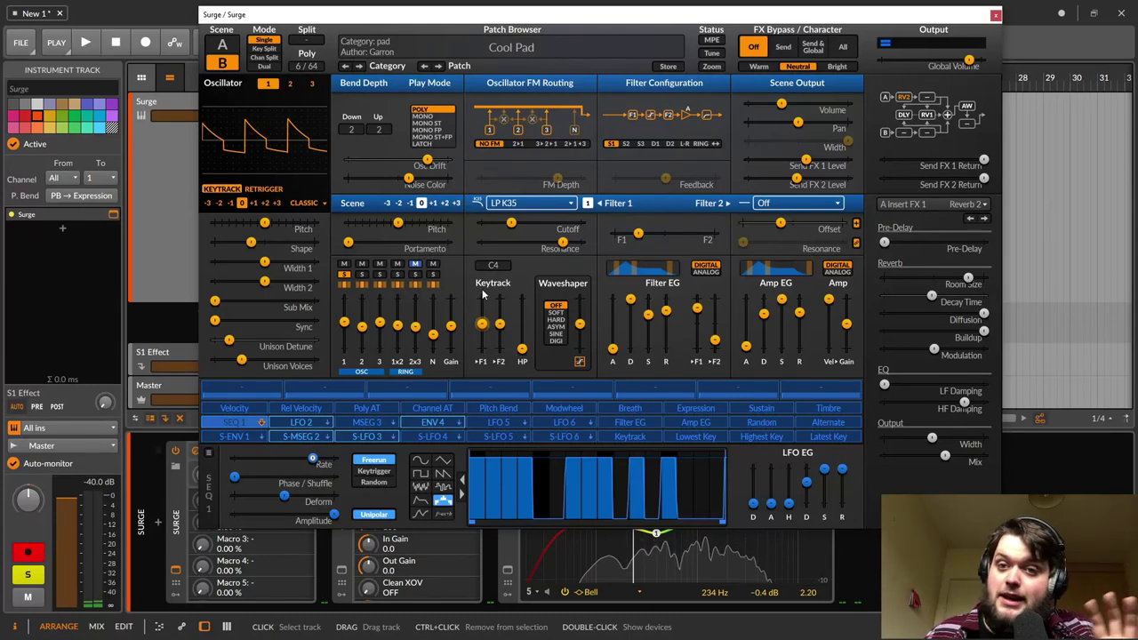
key("space")
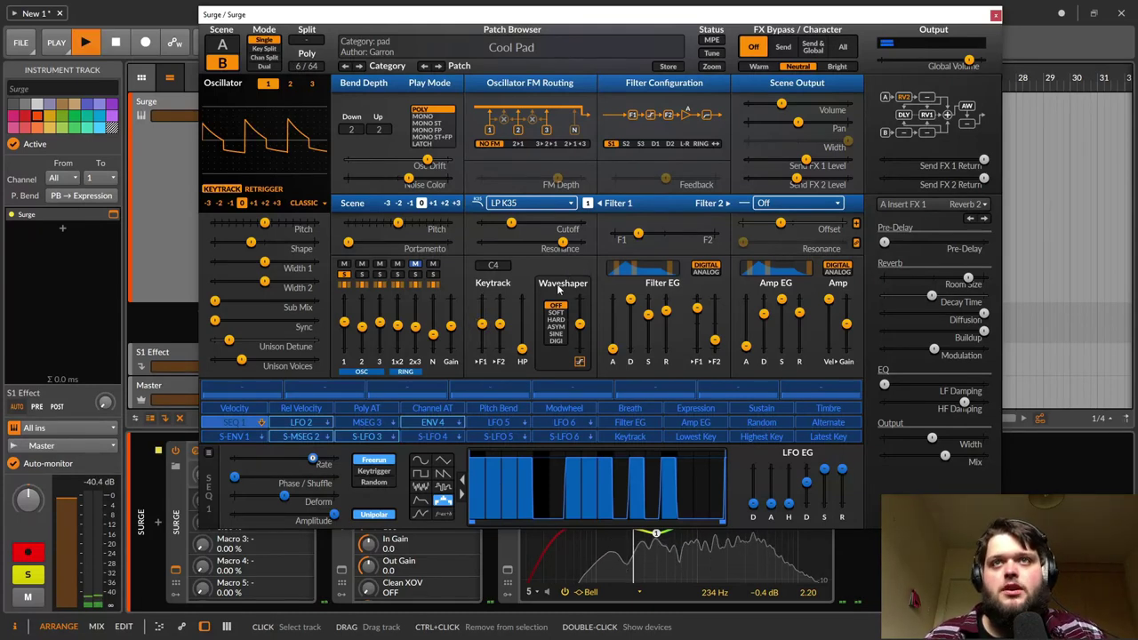
key("space")
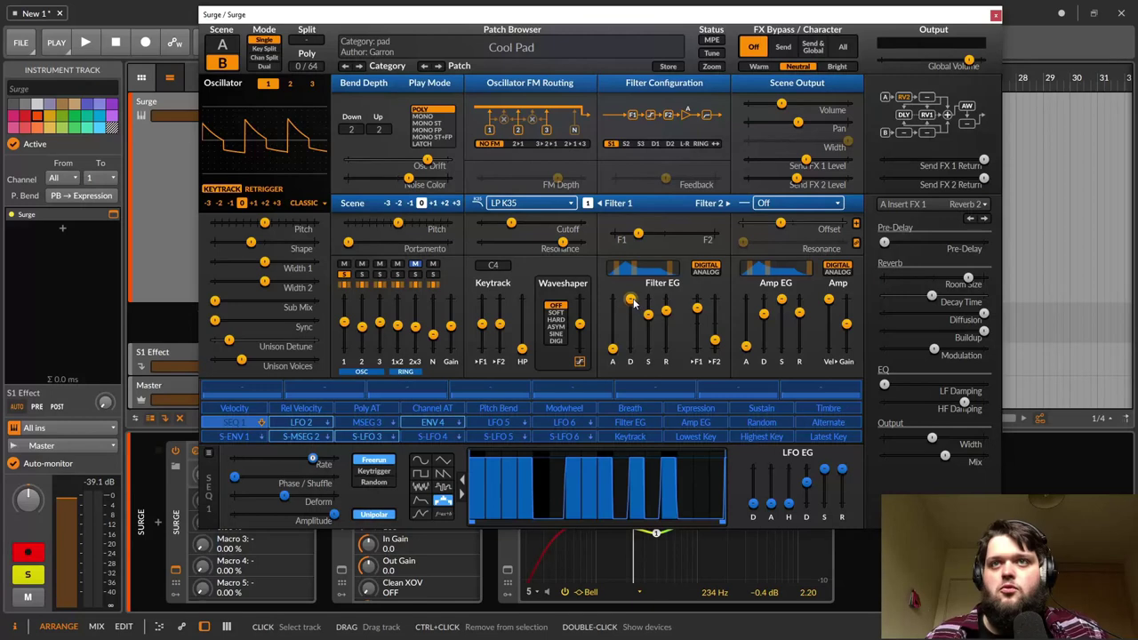
Step: Play the pad and adjust scene B's filter envelope decay to about 2.685 s
key("space")
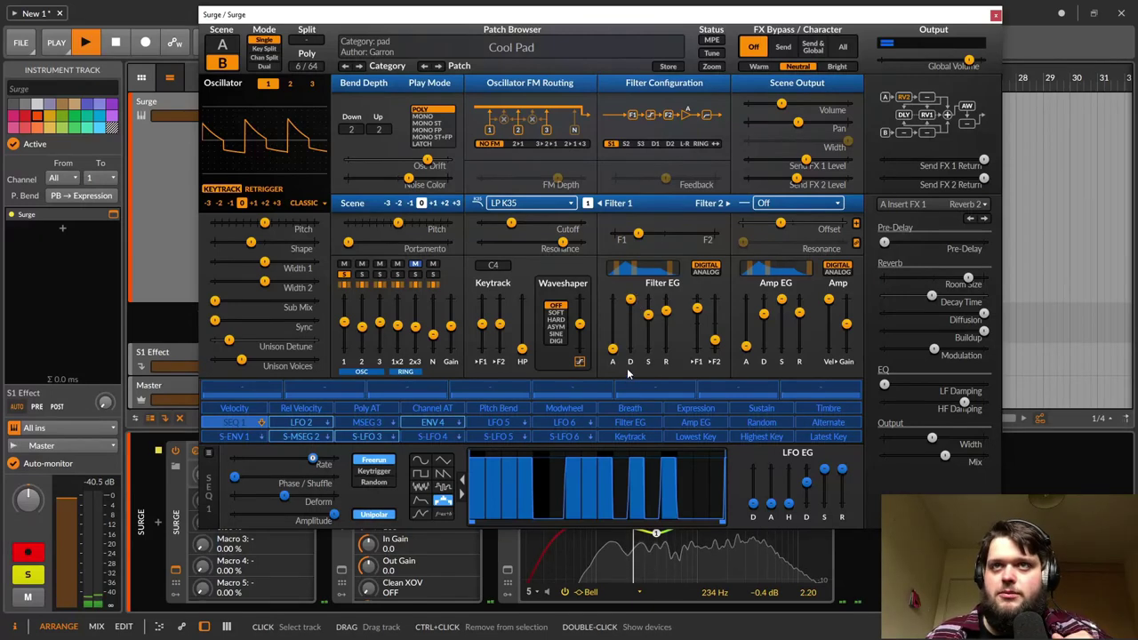
mouse_move(638, 318)
left_mouse_down()
mouse_move(634, 329)
mouse_move(633, 306)
left_mouse_up()
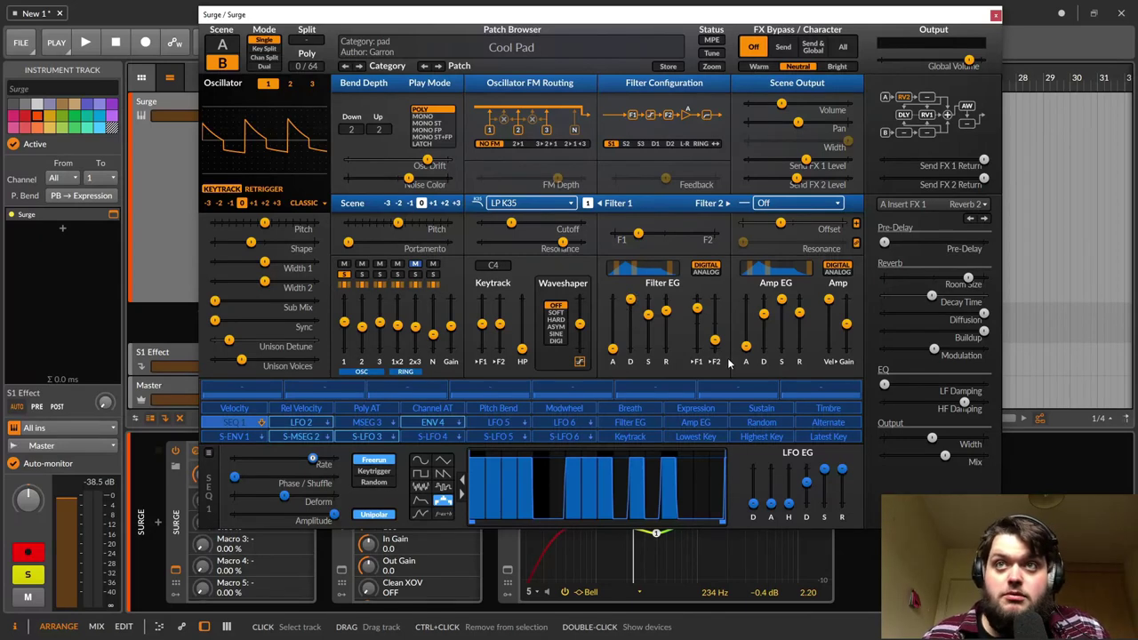
key("space")
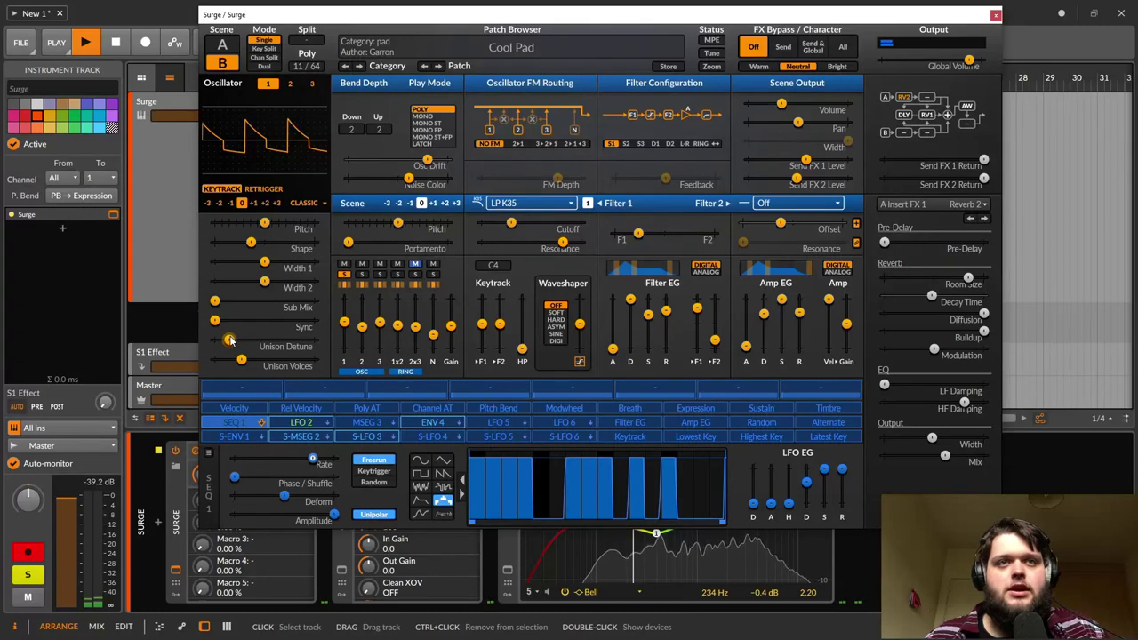
Step: Select LFO 2, reveal its modulation routing, and play the pad to hear the detune drift
left_click(301, 422)
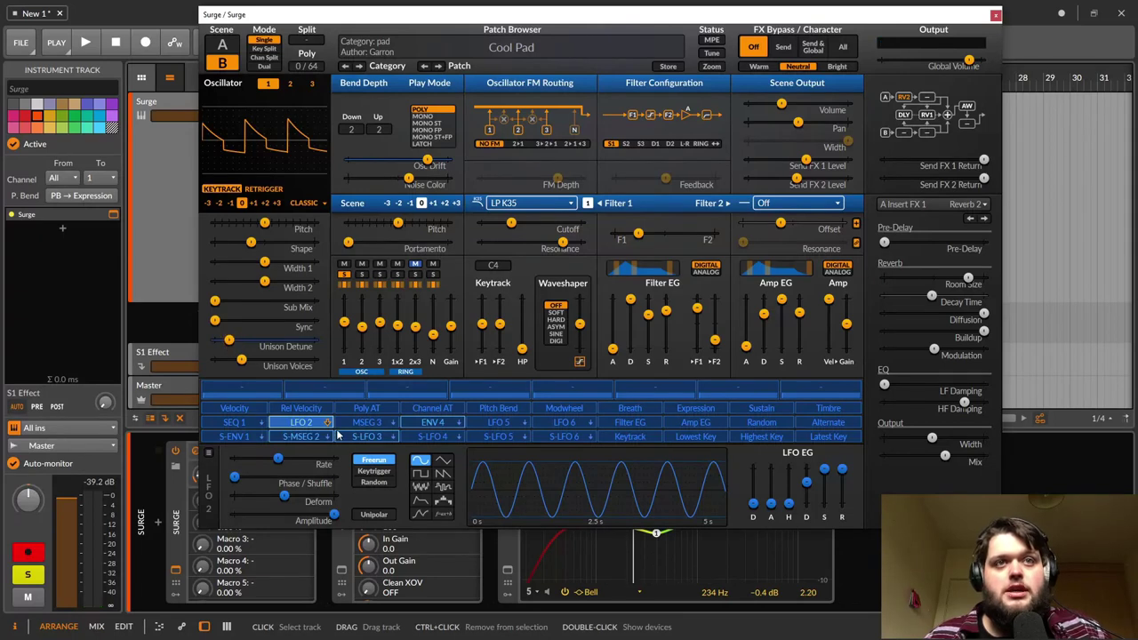
left_click(302, 423)
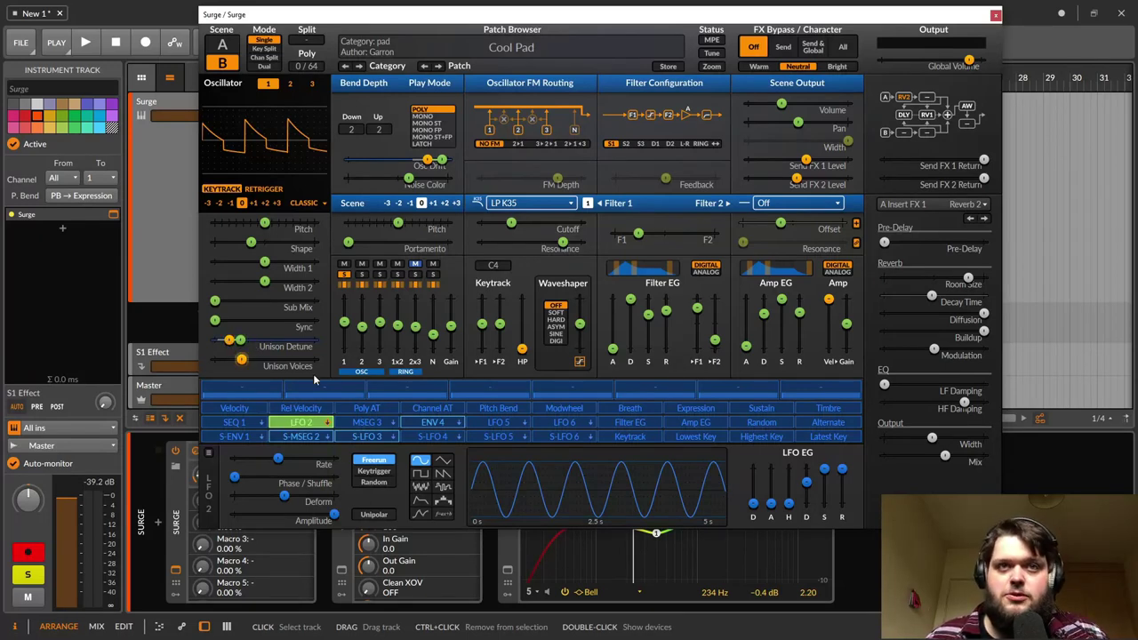
key("space")
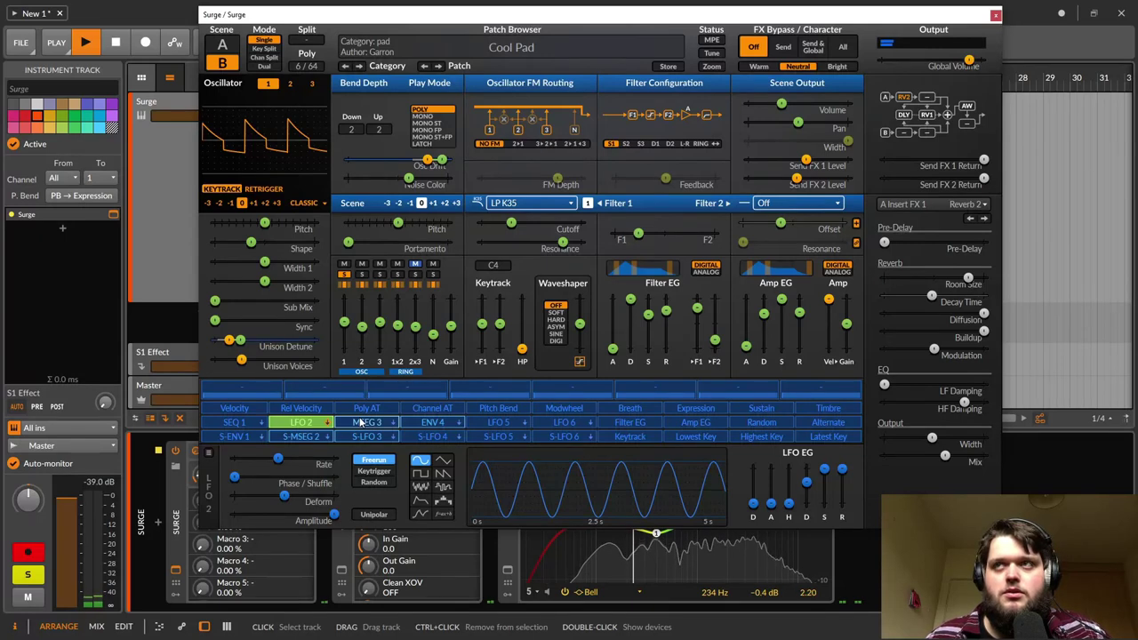
key("space")
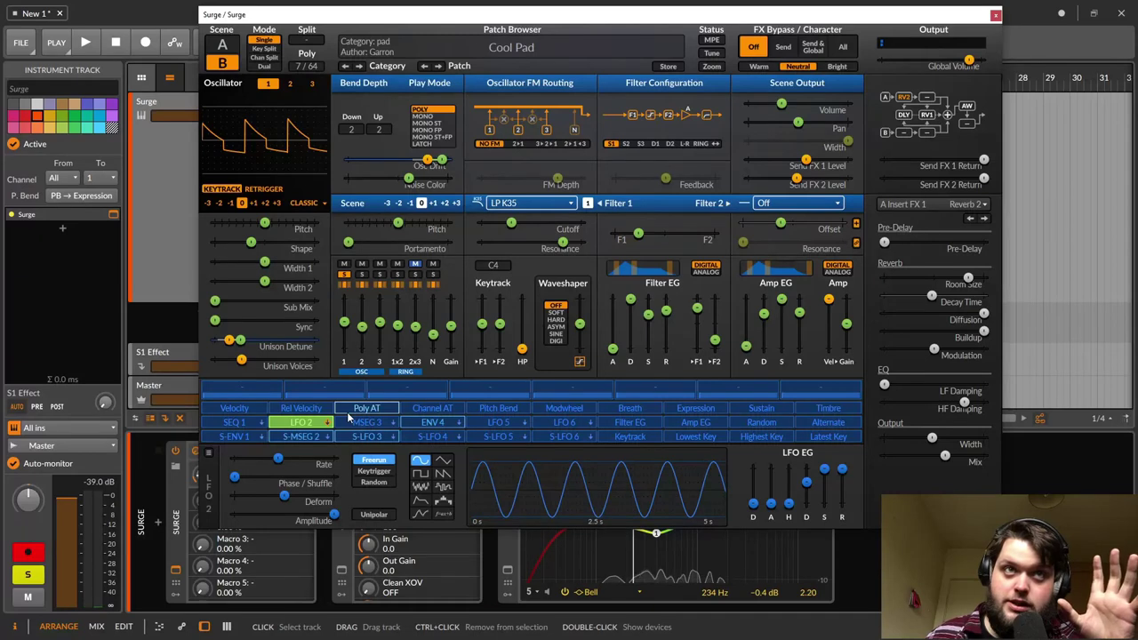
Step: Check LFO 2's Unison Detune depth and 1.000 Hz rate, then replay the pad
left_click(300, 423)
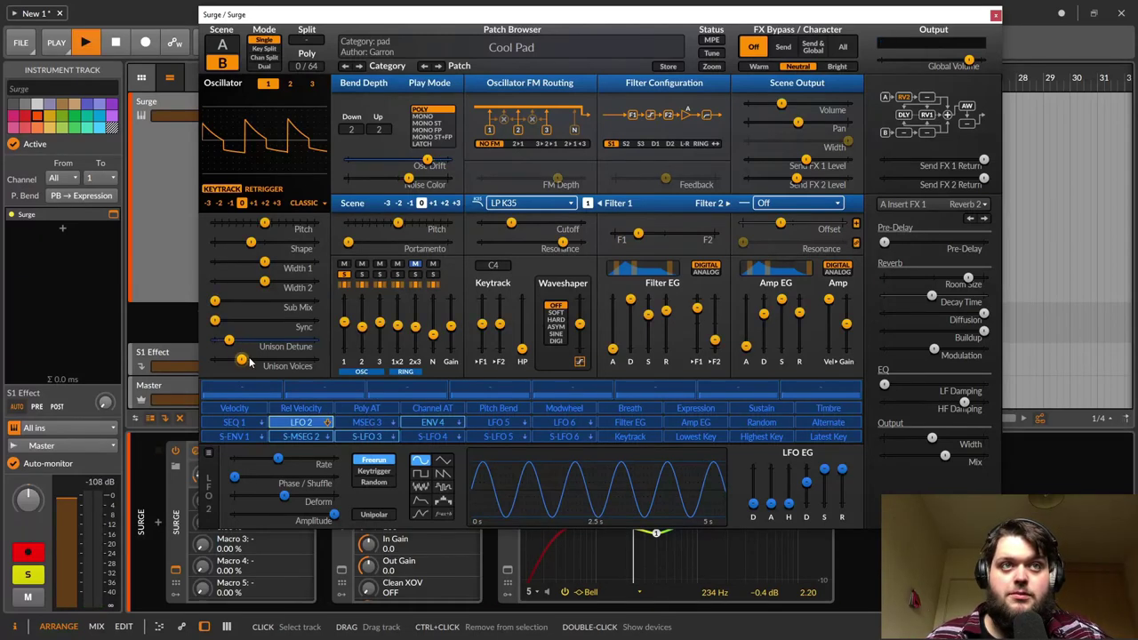
mouse_move(240, 340)
left_mouse_down()
mouse_move(257, 340)
mouse_move(235, 341)
left_mouse_up()
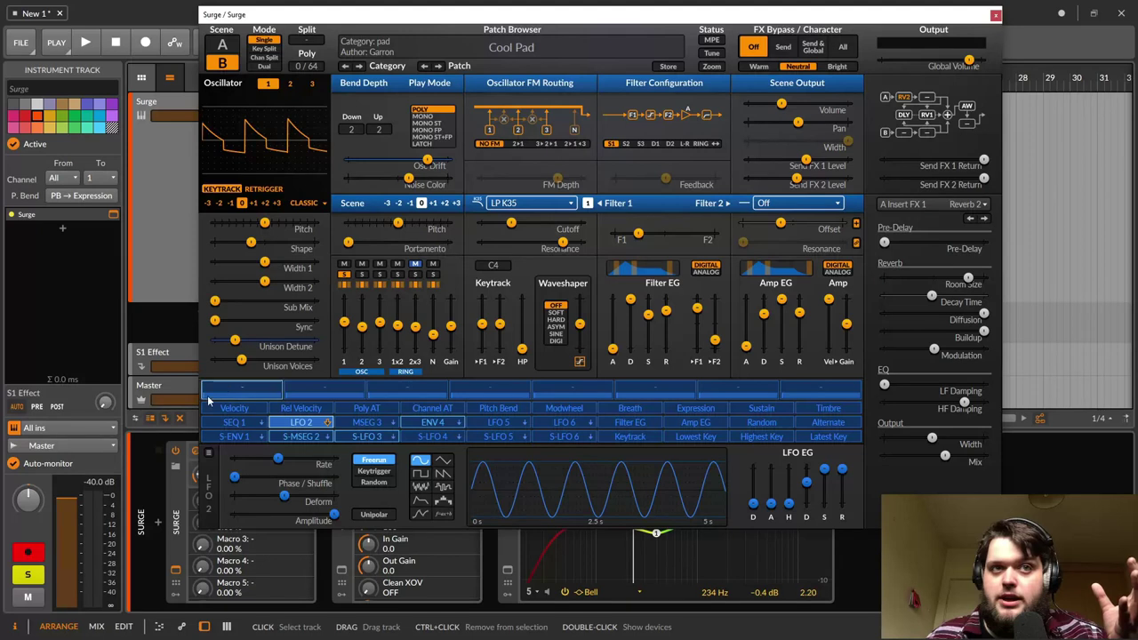
left_click(278, 460)
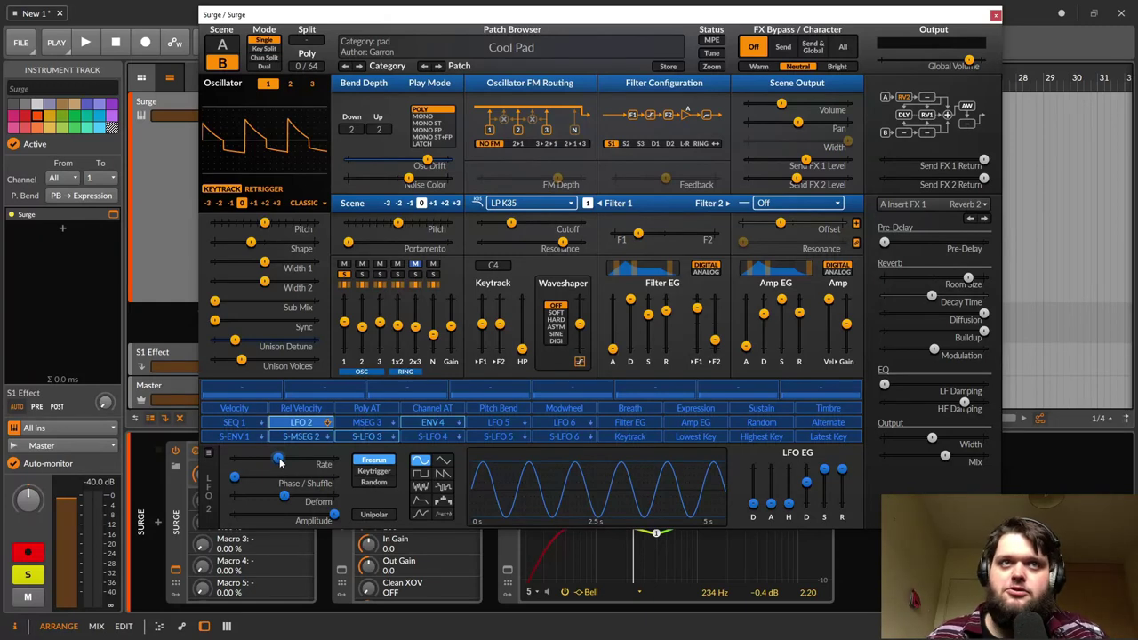
key("space")
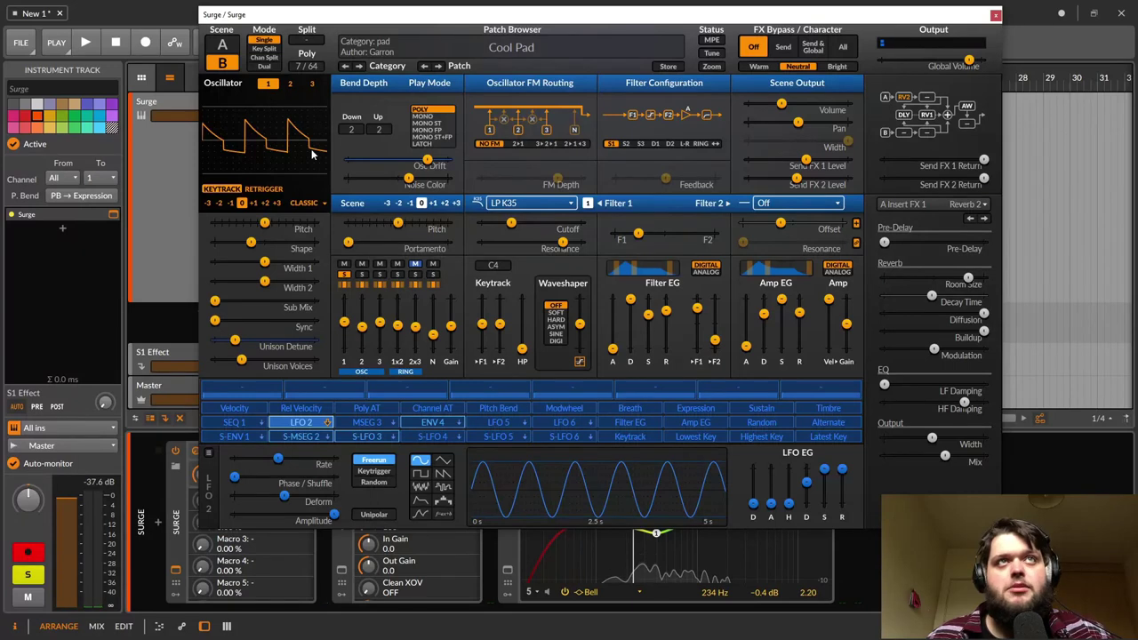
Step: Compare oscillators 2 and 1, checking oscillator 2's Unison Detune and voice count
left_click(289, 82)
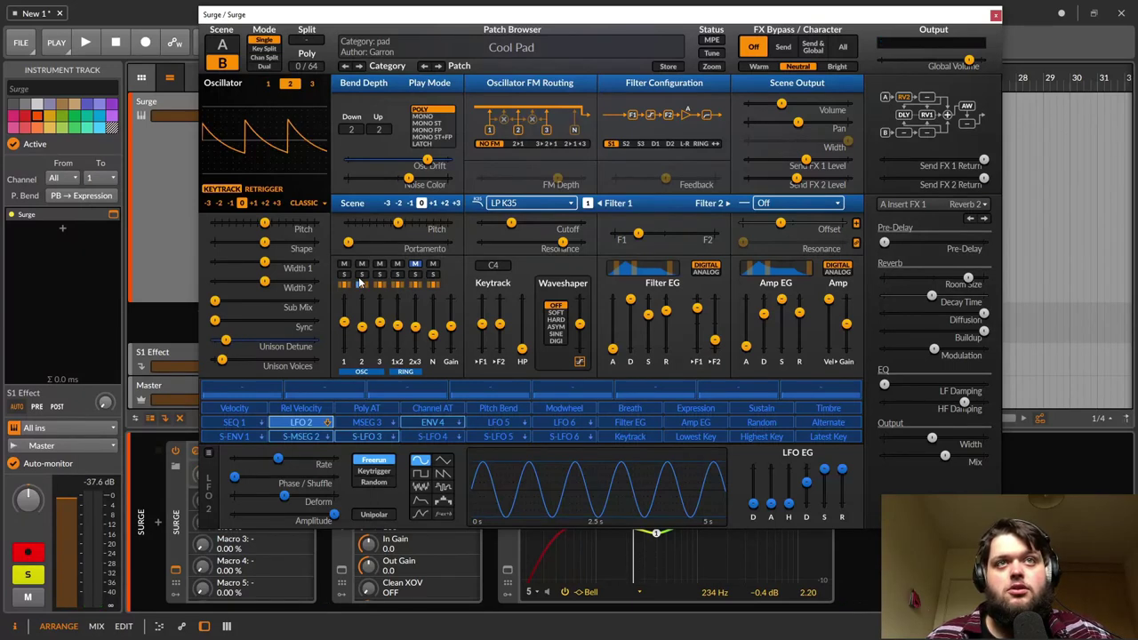
key("space")
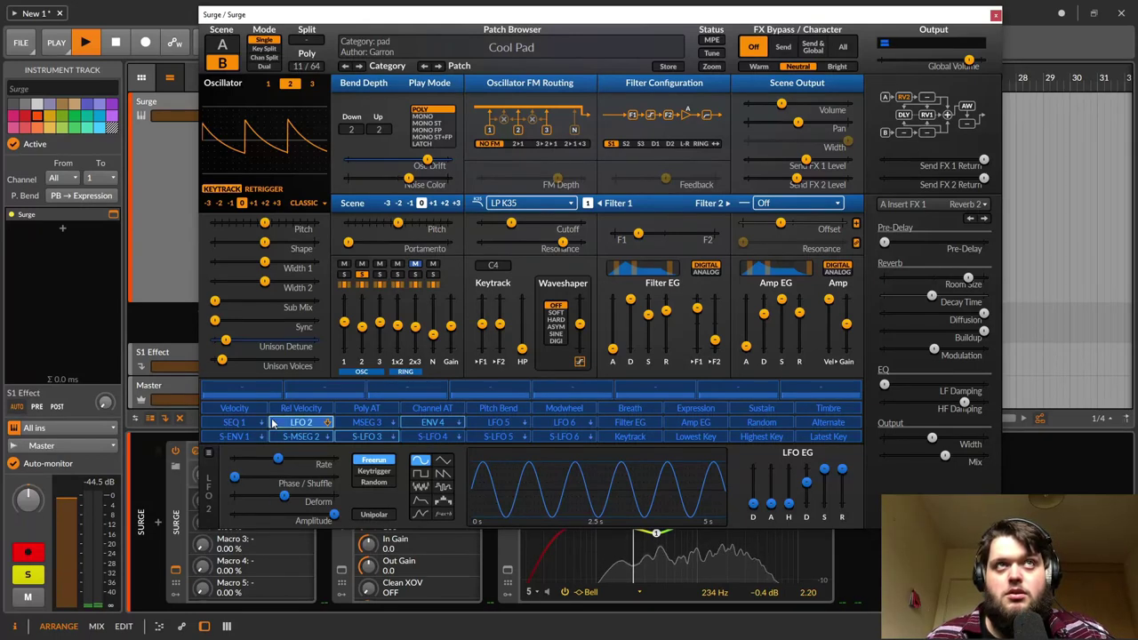
key("space")
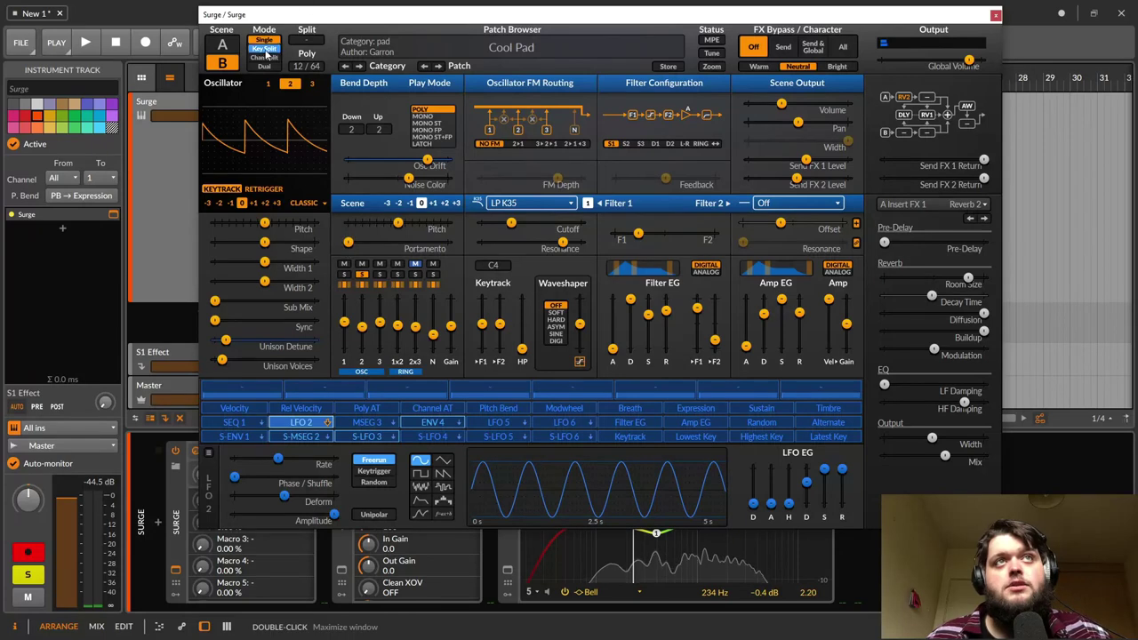
left_click(269, 83)
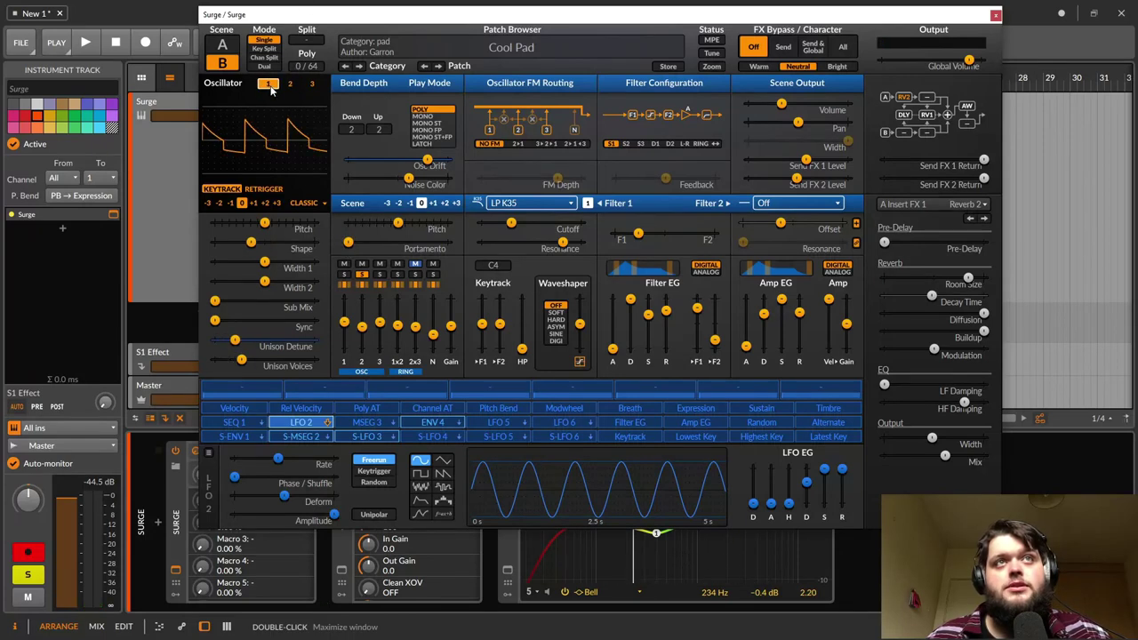
left_click(289, 84)
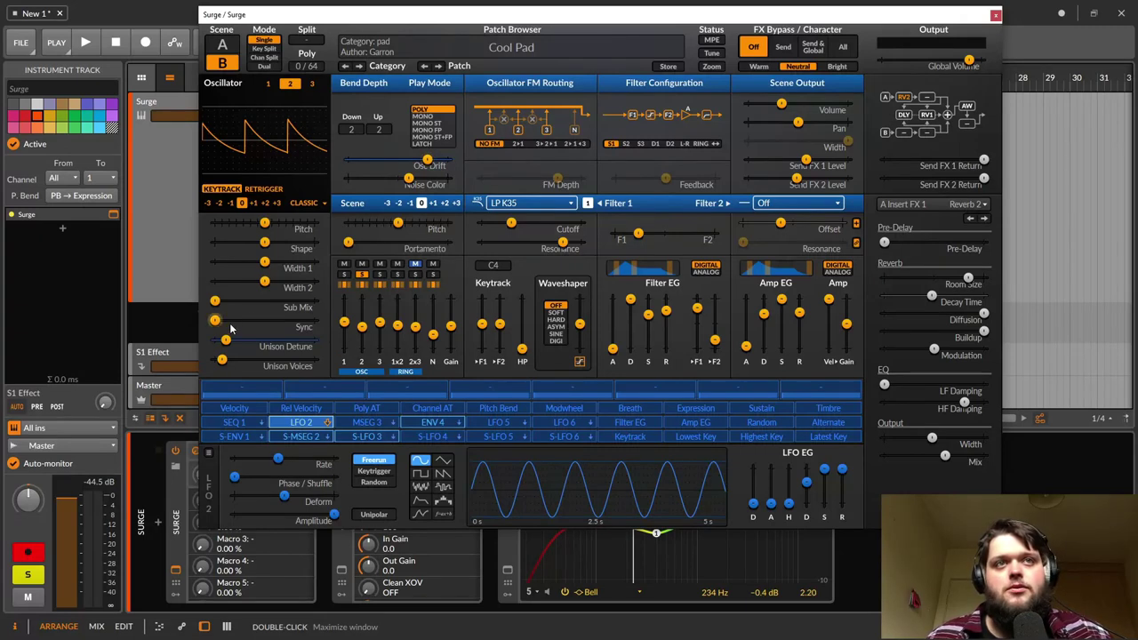
left_click_drag(228, 346, 229, 347)
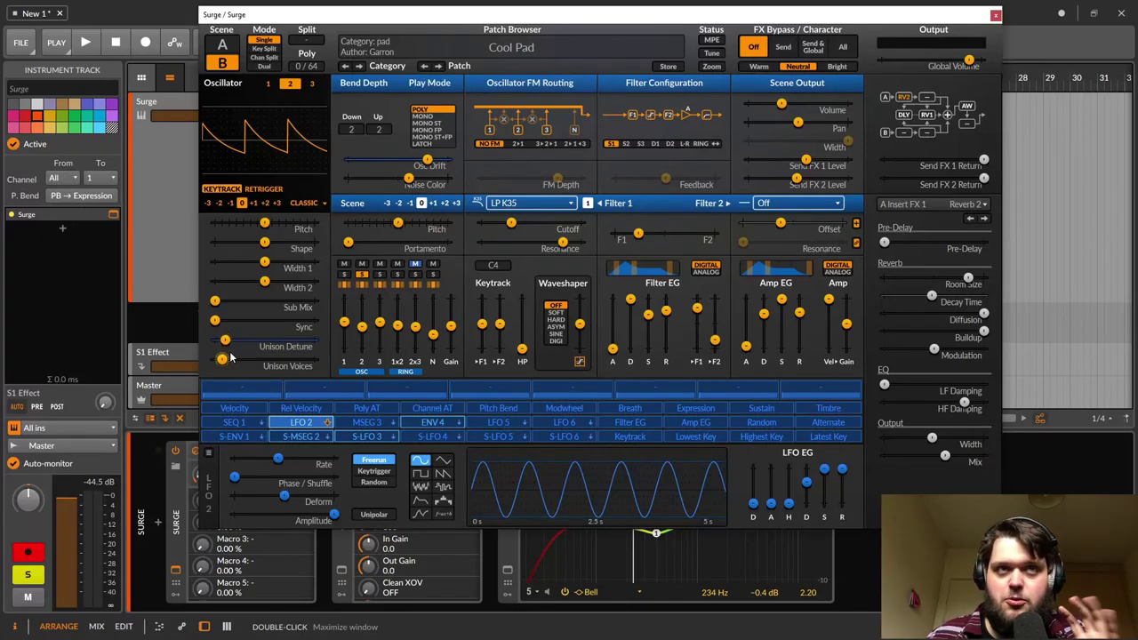
left_click_drag(223, 362, 223, 362)
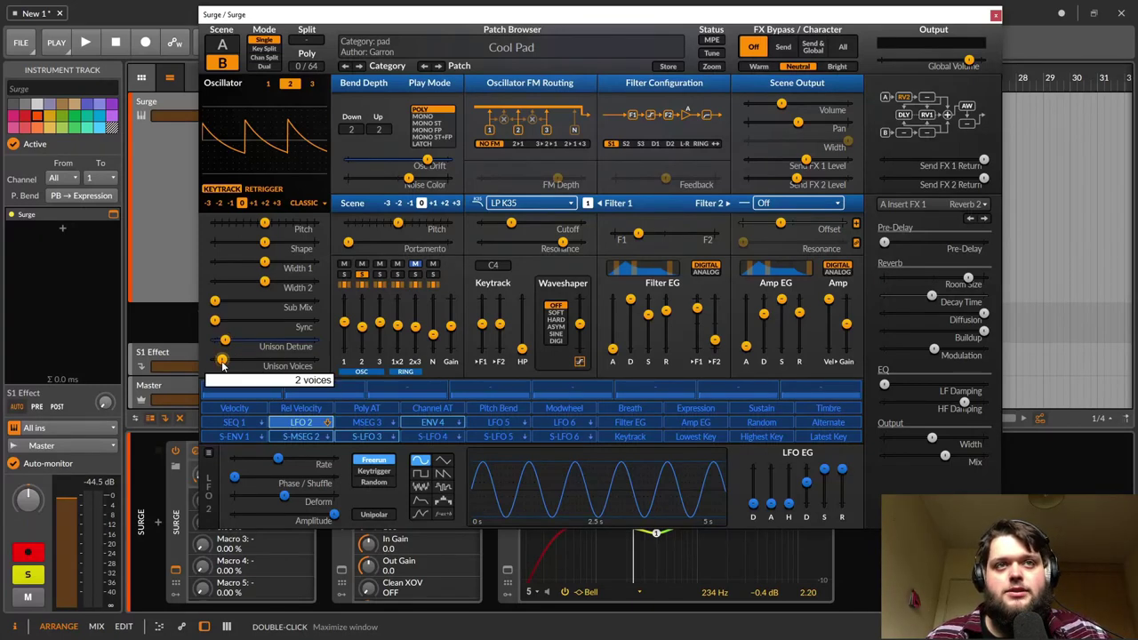
Step: Solo oscillator 1 alongside oscillator 2 and play them together
left_click(268, 83)
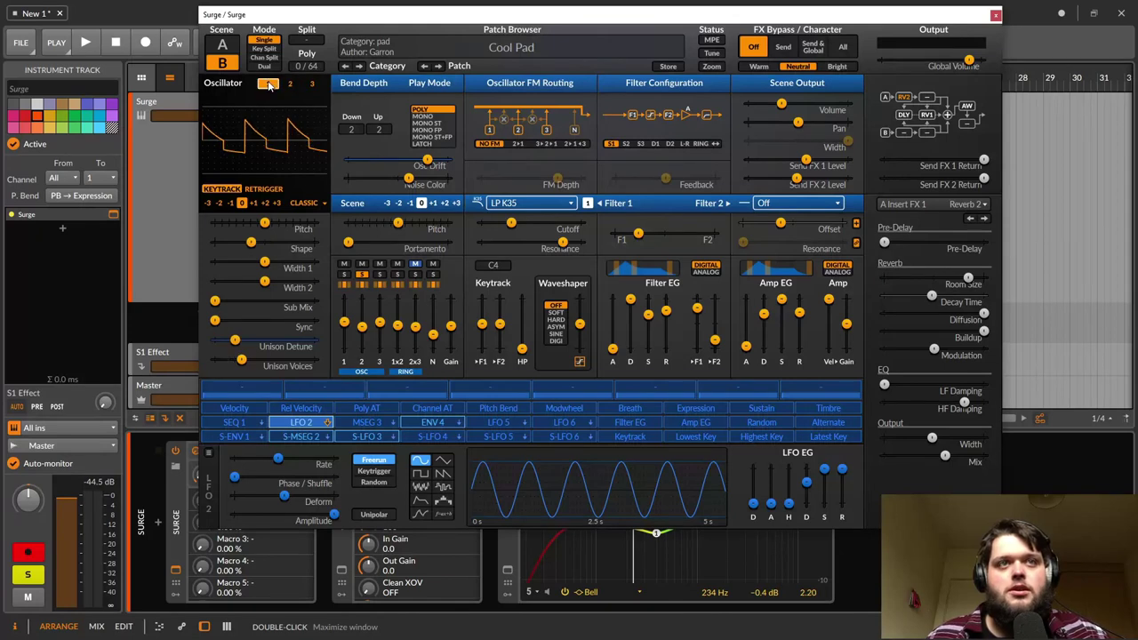
mouse_move(244, 366)
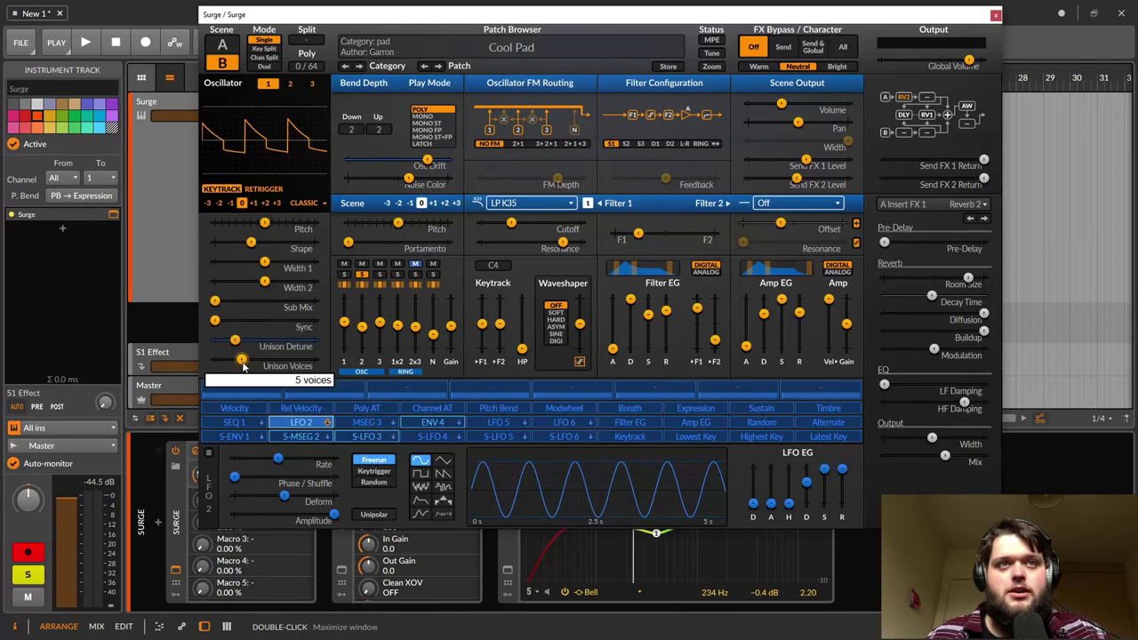
left_click(290, 84)
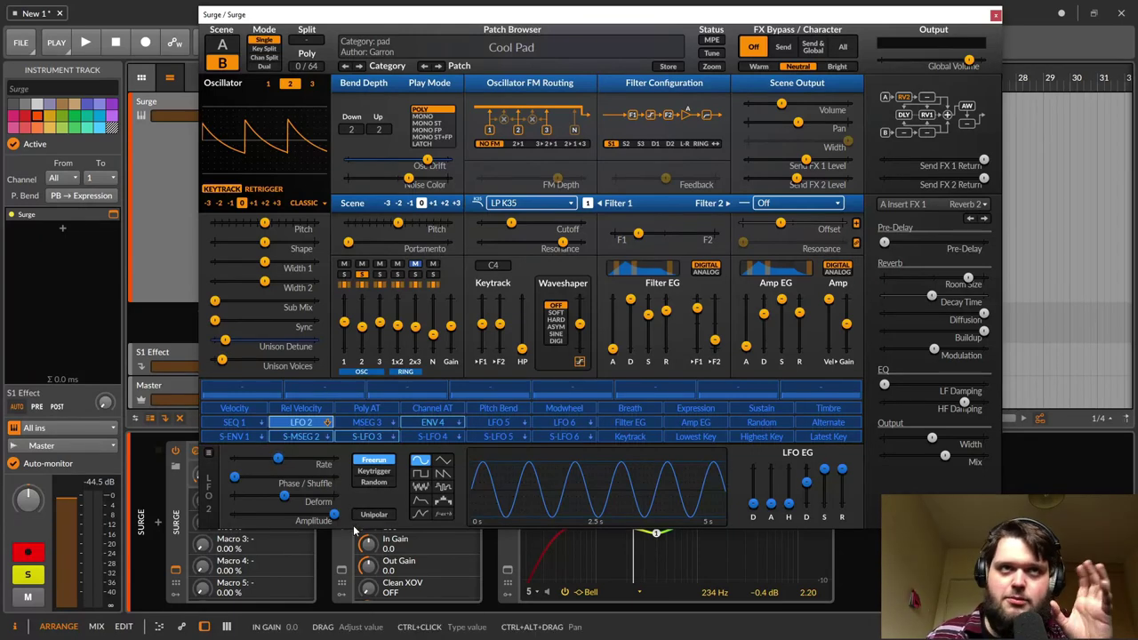
key("space")
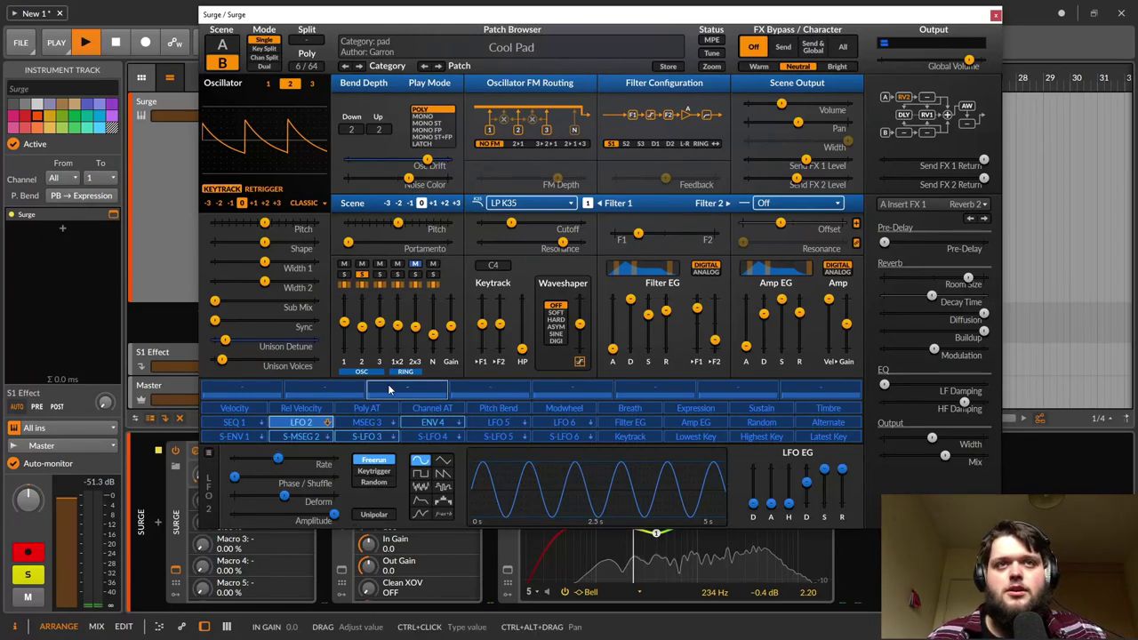
left_click(345, 275)
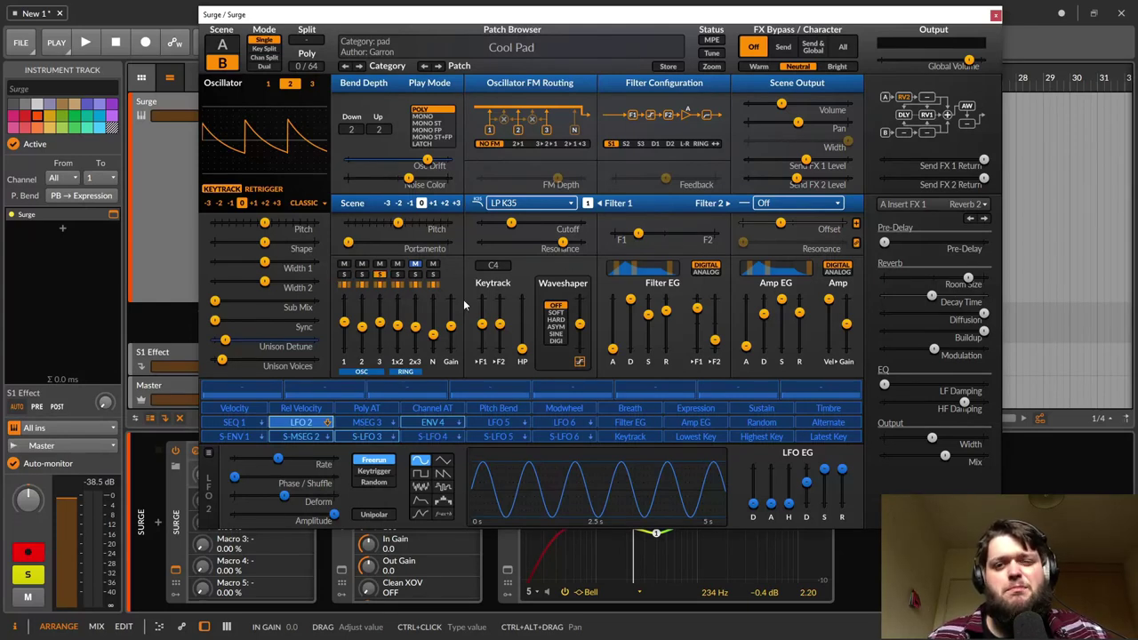
key("space")
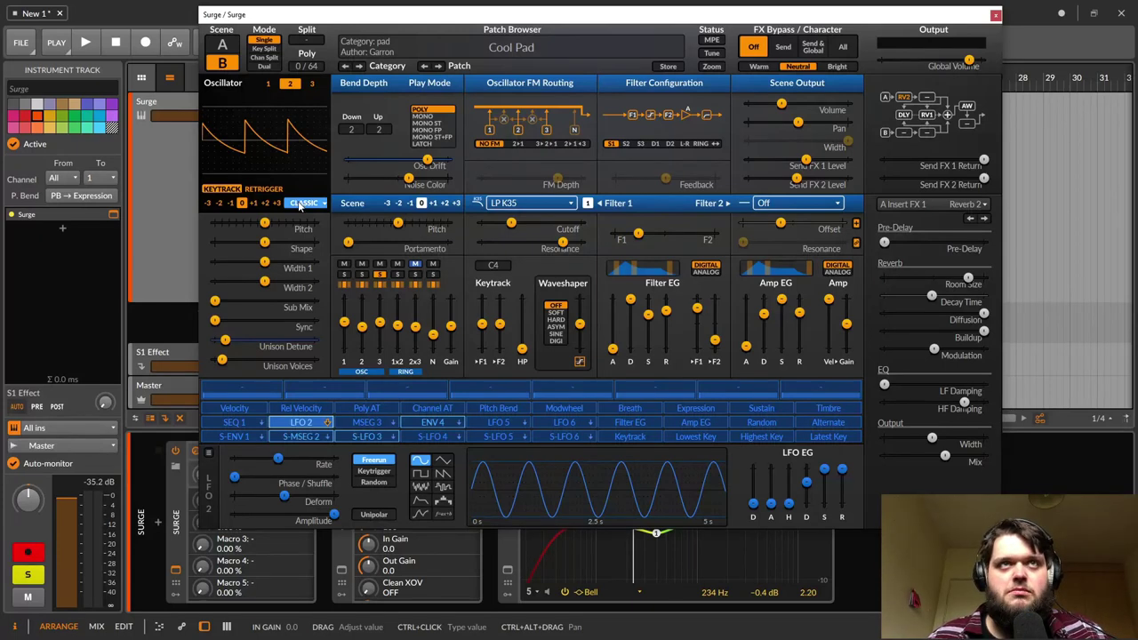
left_click(214, 190)
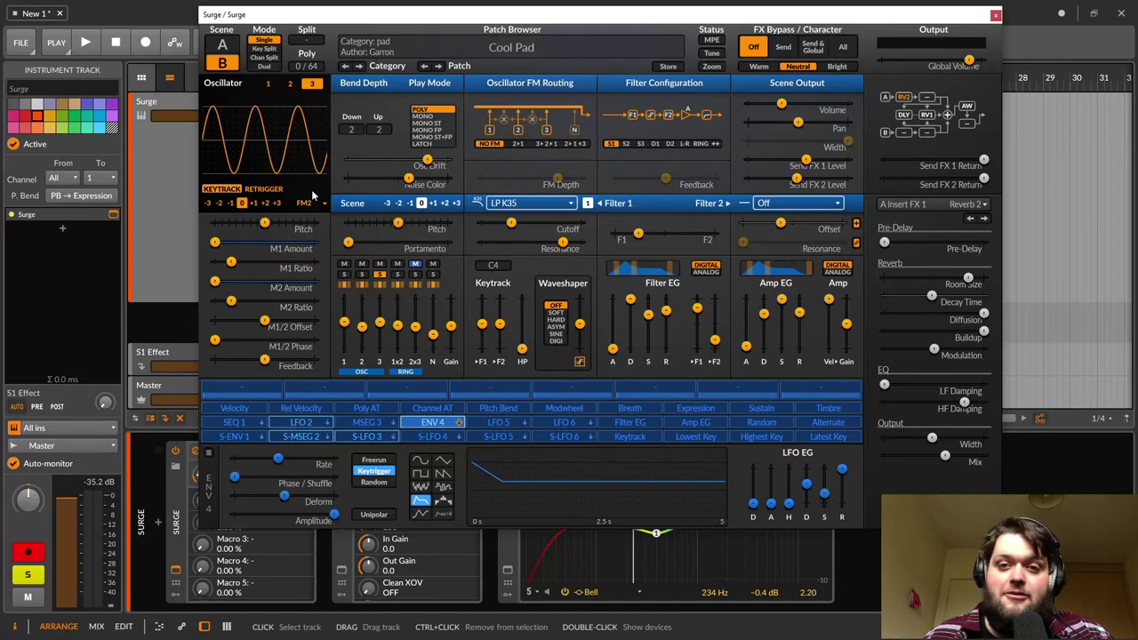
Step: While playing, raise oscillator 3's M1 Ratio to 12, then lower it to 8 and 7
left_click(232, 262)
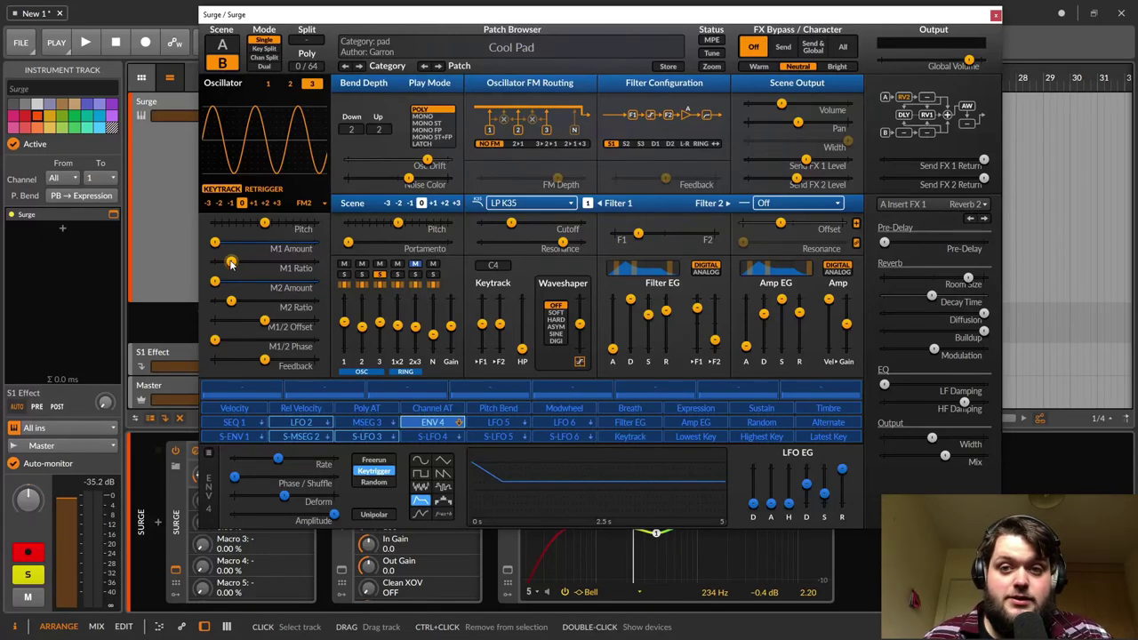
key("space")
left_click_drag(231, 265, 280, 265)
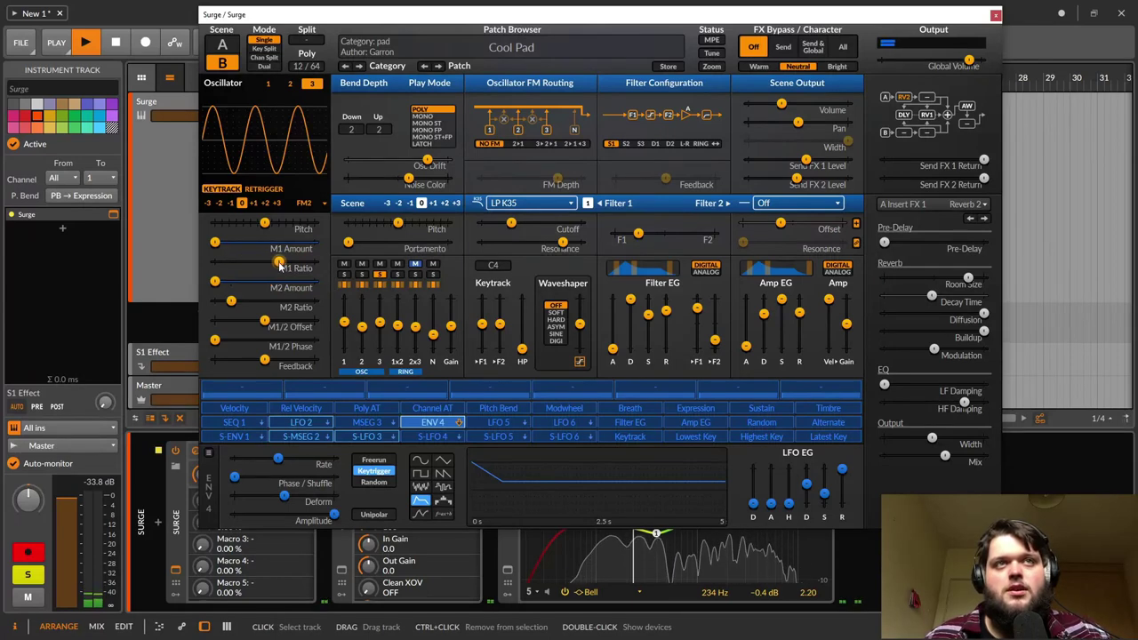
key("space")
left_click_drag(279, 265, 227, 270)
key("space")
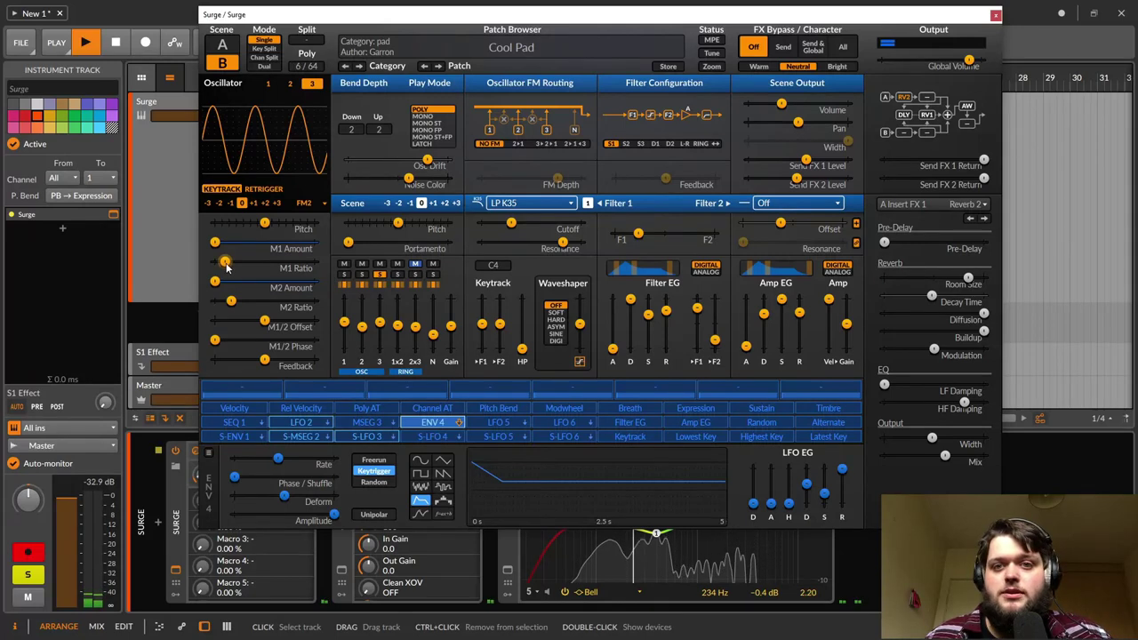
left_click_drag(227, 267, 232, 267)
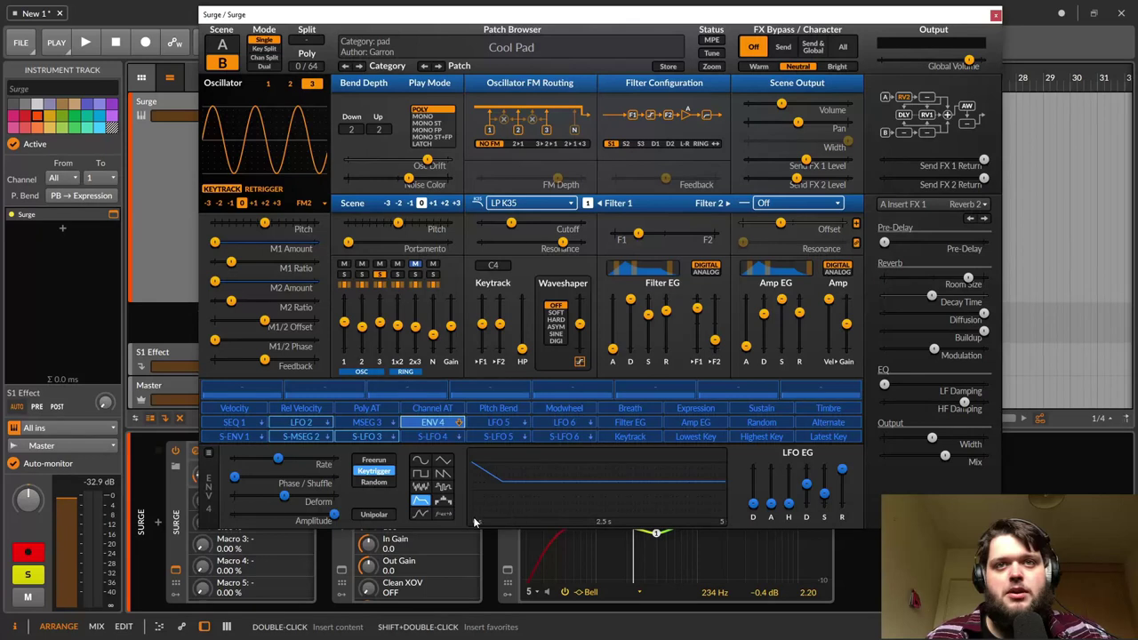
Step: Show ENV 4's routing to M1 and M2 Amount and set its decay near 0.831 s while playing
left_click(432, 422)
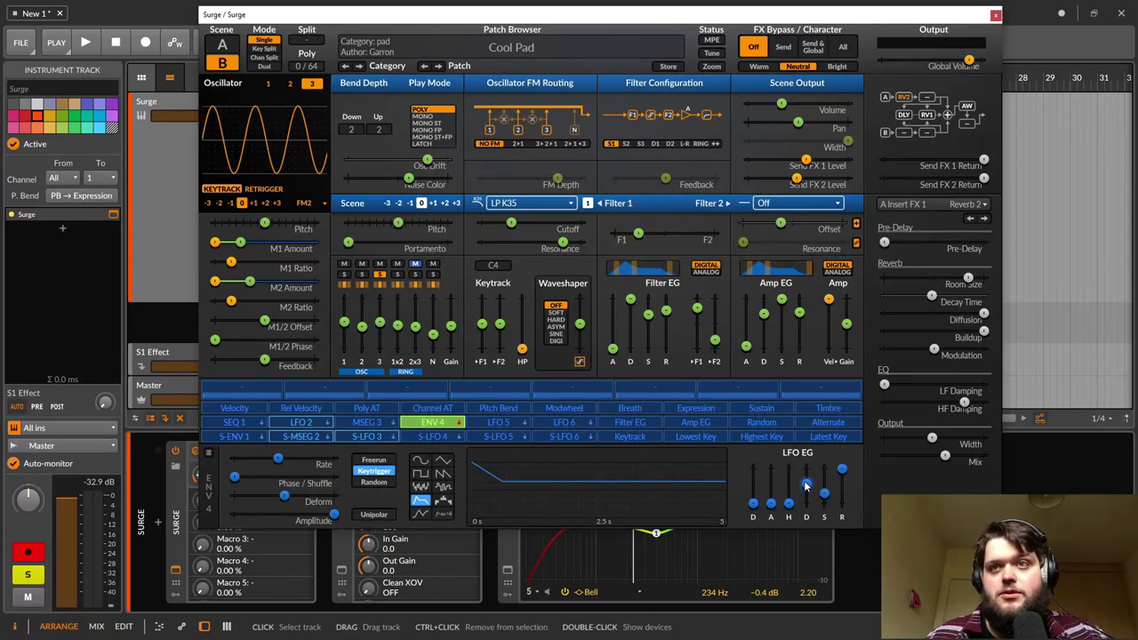
key("space")
mouse_move(806, 485)
left_mouse_down()
mouse_move(807, 474)
mouse_move(807, 486)
left_mouse_up()
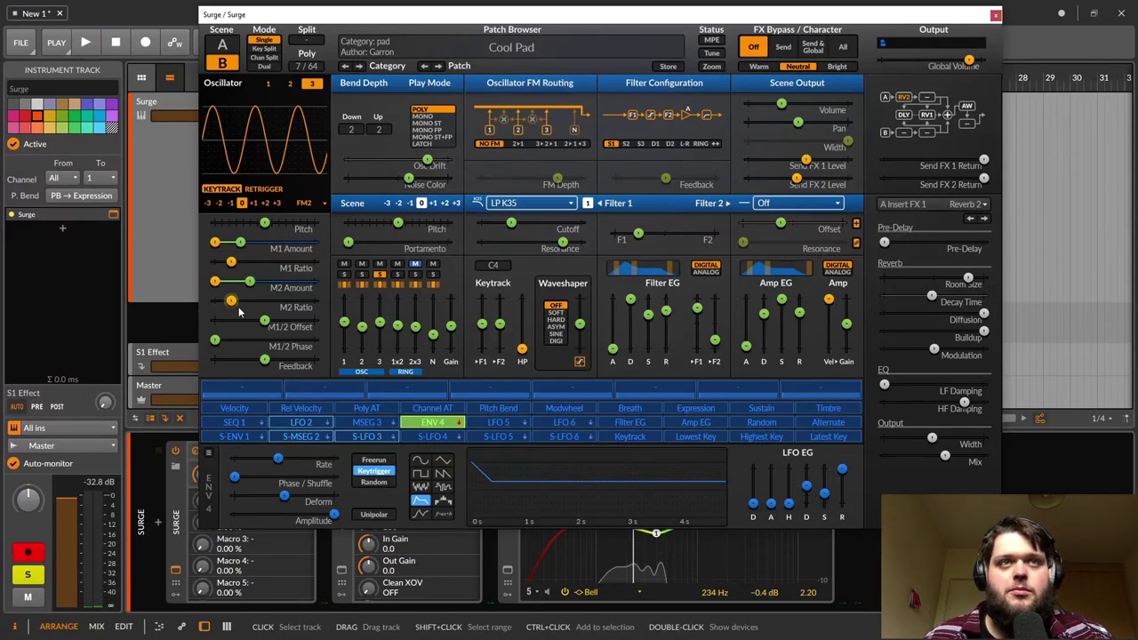
Step: Sweep scene B oscillator 3's FM2 M2 Ratio up to about 28, back to 6, auditioning the pad
left_click(429, 422)
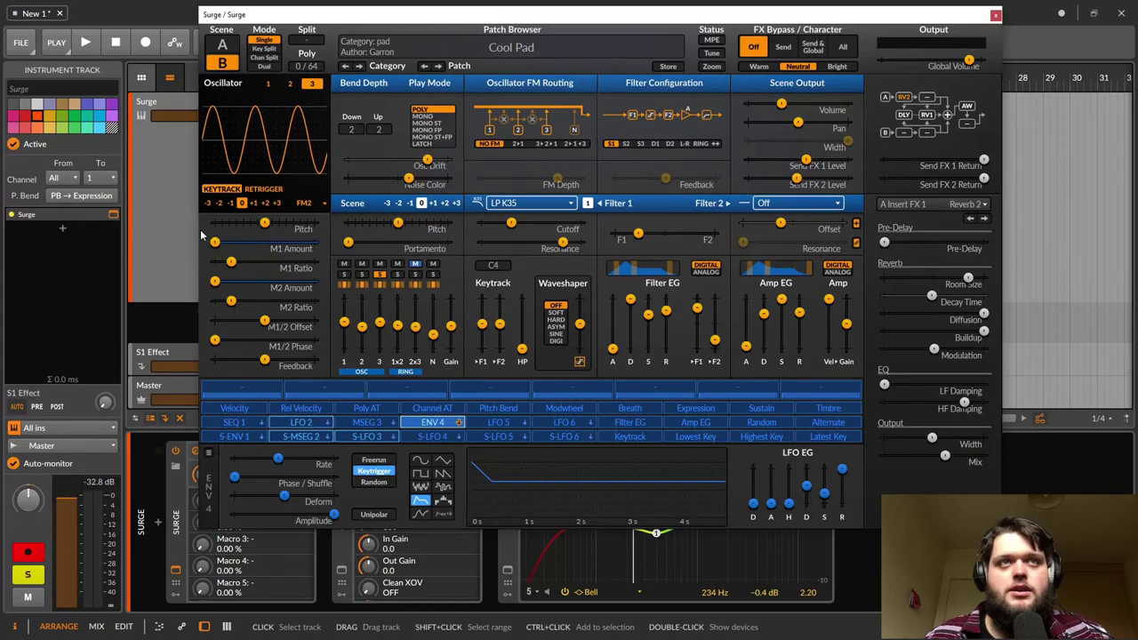
left_click(233, 304)
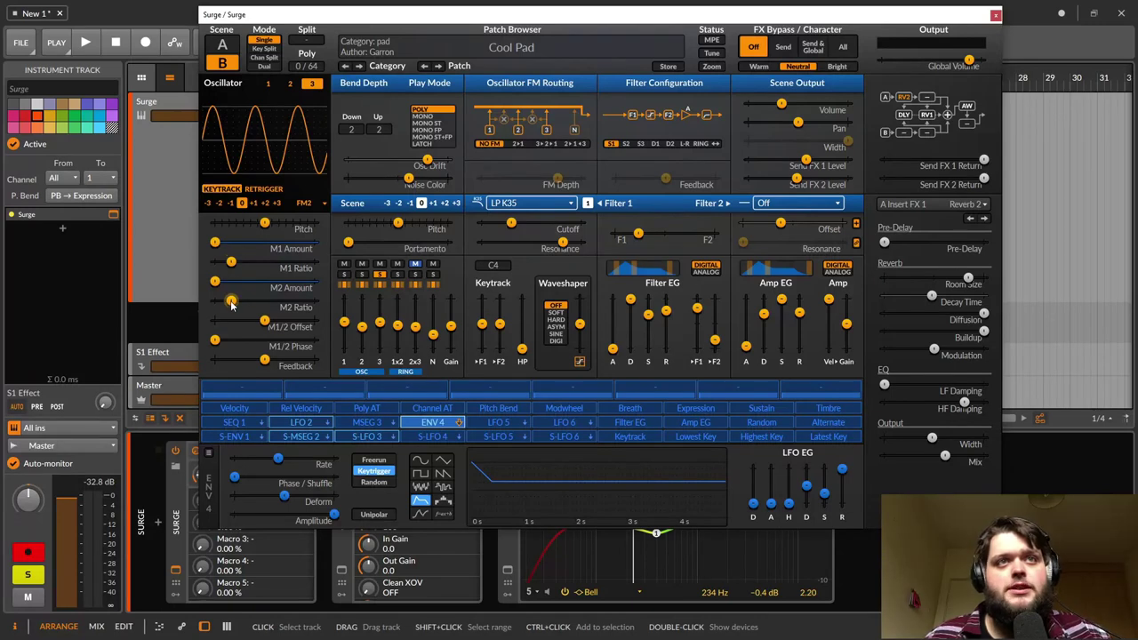
key("space")
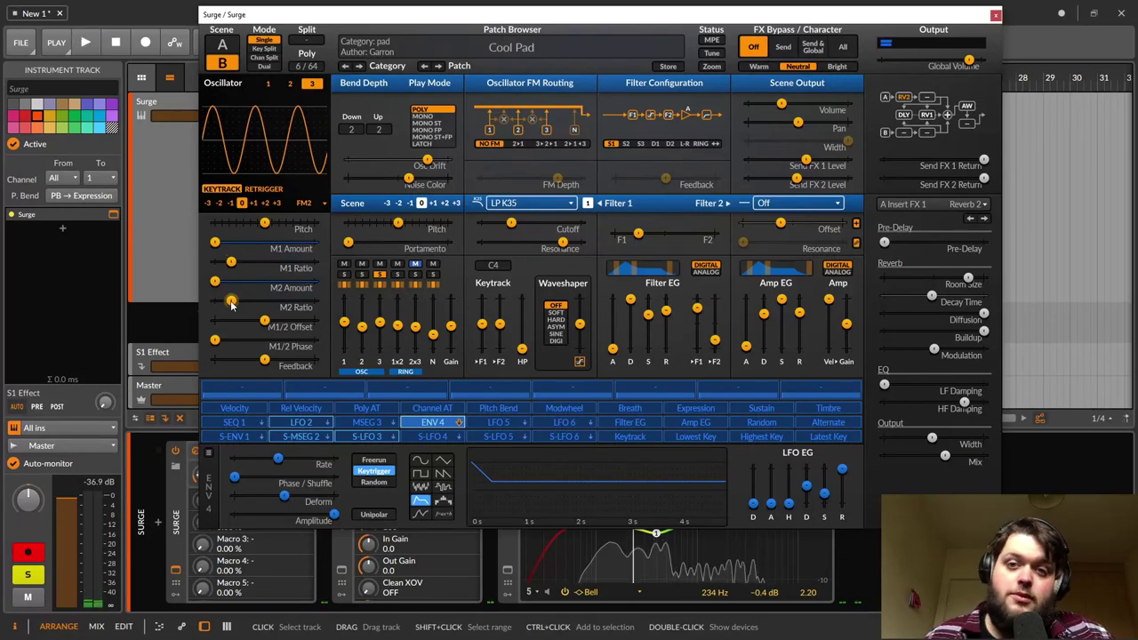
mouse_move(231, 303)
left_mouse_down()
mouse_move(305, 308)
mouse_move(233, 307)
left_mouse_up()
key("space")
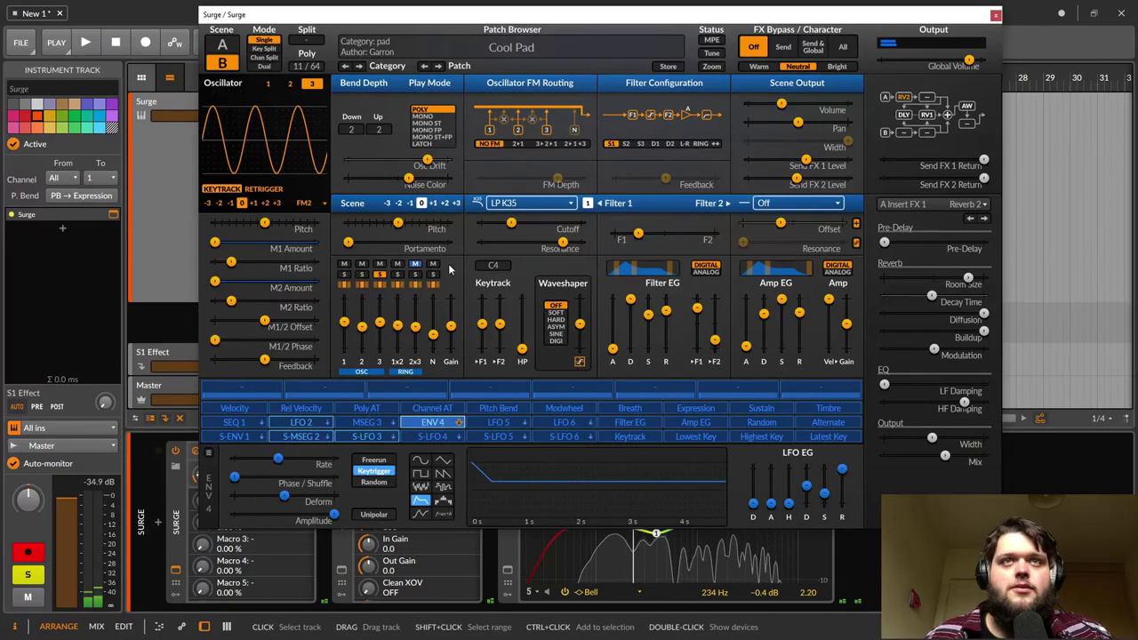
Step: Mute the 2x3 channel and move the 1x2 ring-mod level from -11.62 dB to -22.22 dB while playing
left_click(420, 266)
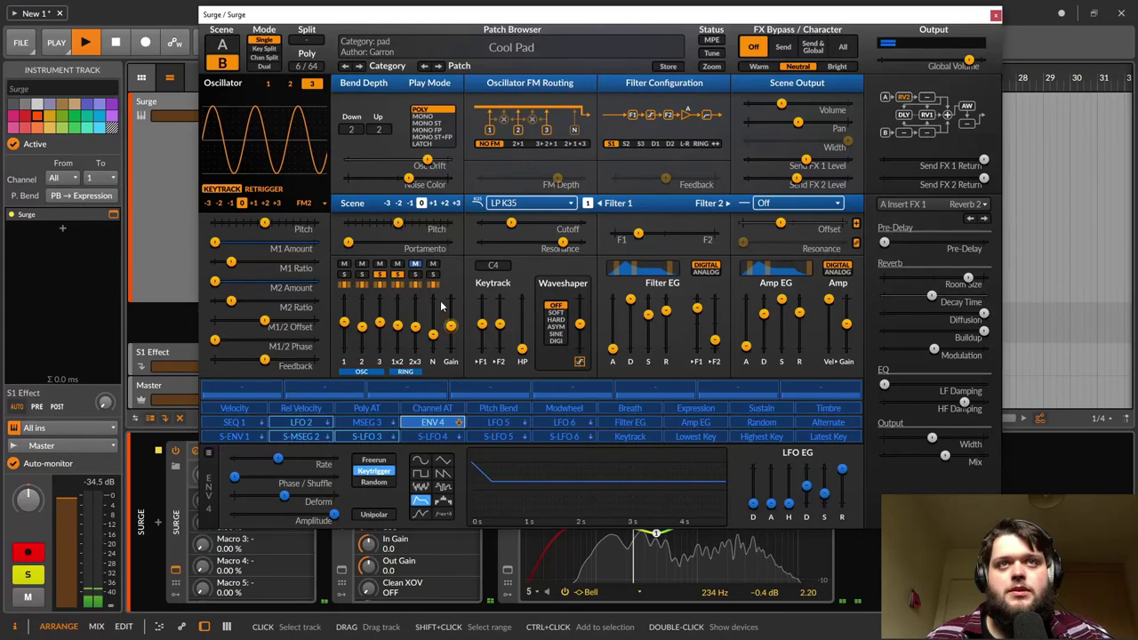
left_click(397, 322)
left_click_drag(397, 322, 400, 331)
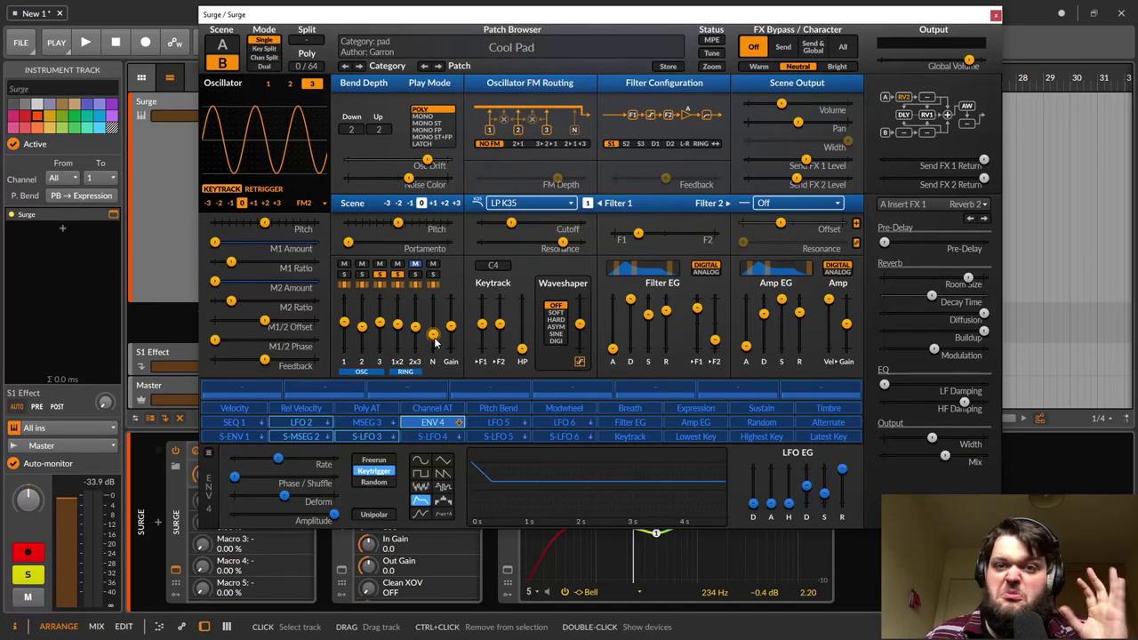
key("space")
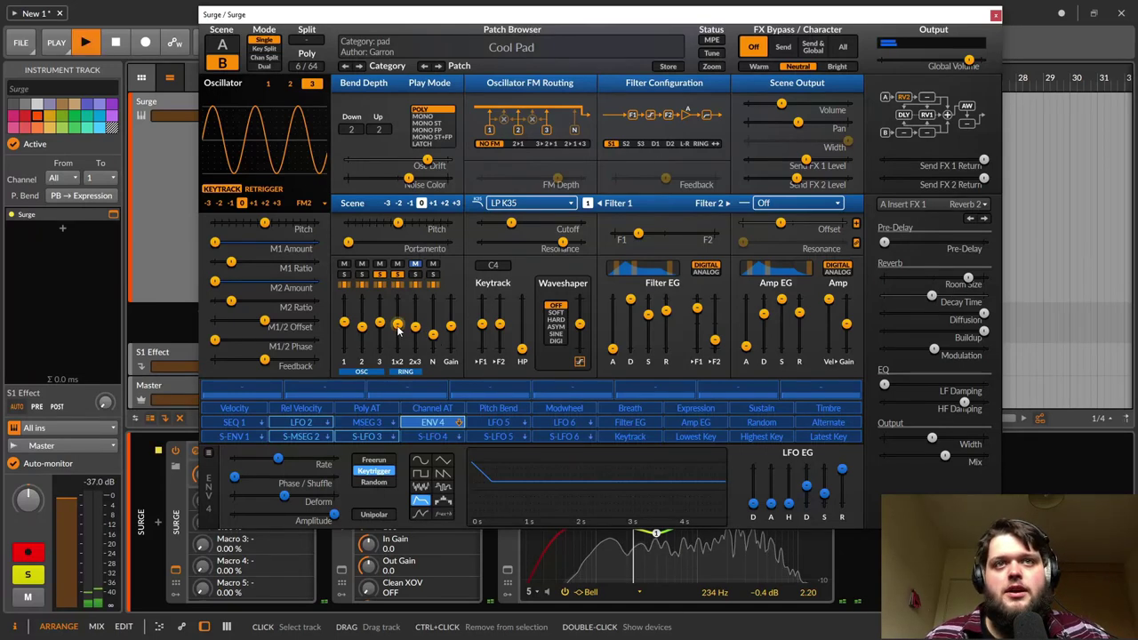
left_click_drag(398, 326, 402, 329)
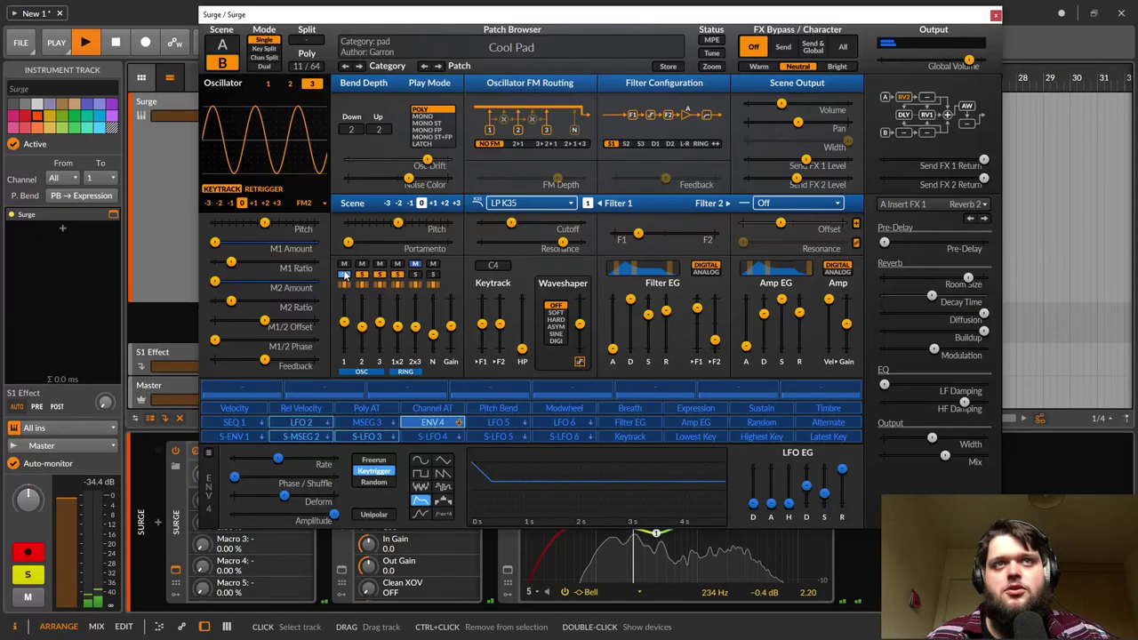
key("space")
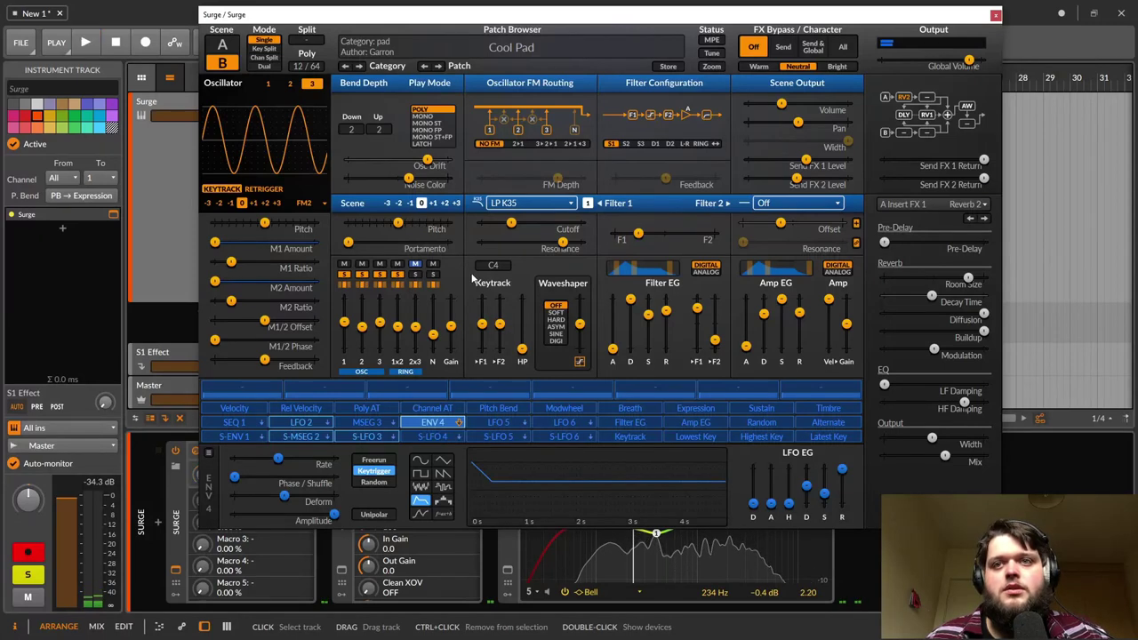
key("space")
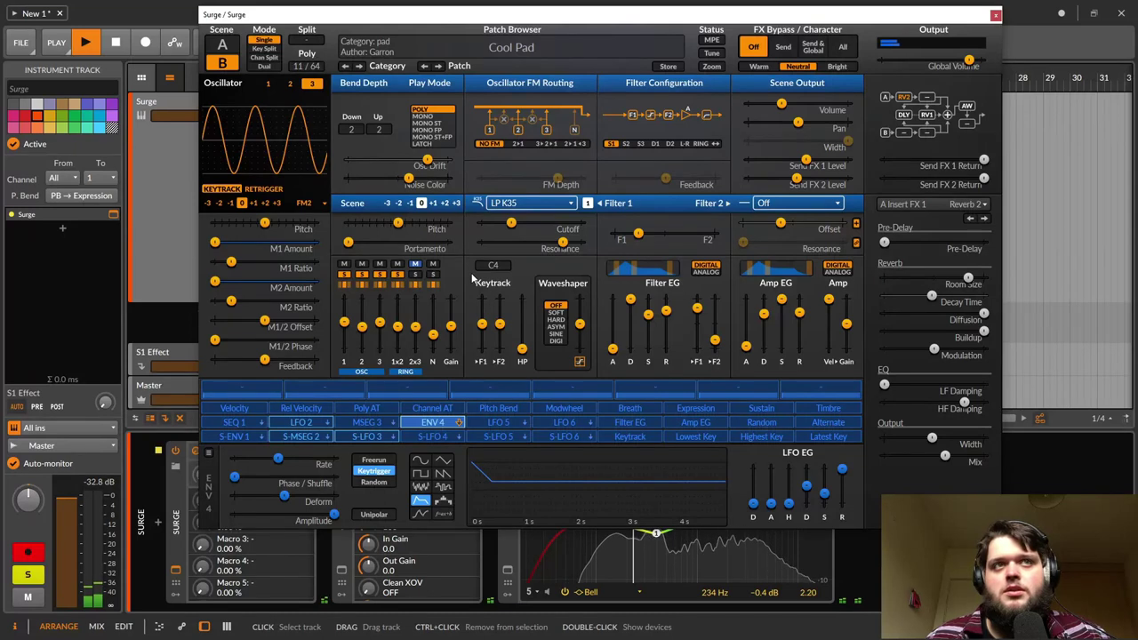
Step: Shift oscillator 3 up one octave and cut oscillator 1's Unison Detune to 18.57 cents, then audition
left_click(254, 203)
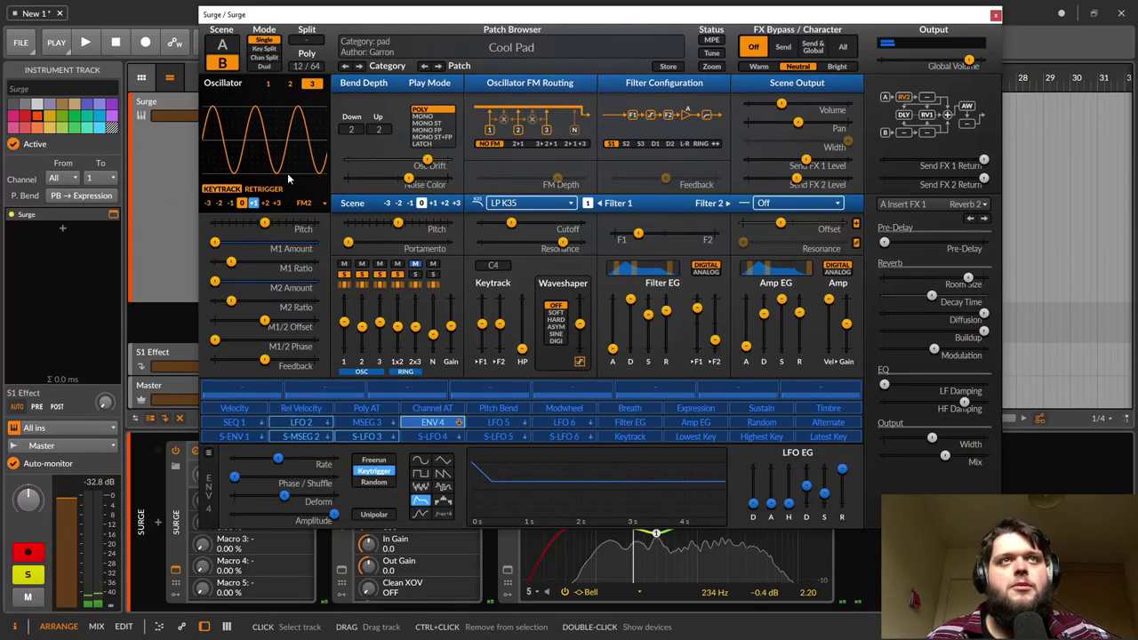
left_click(268, 82)
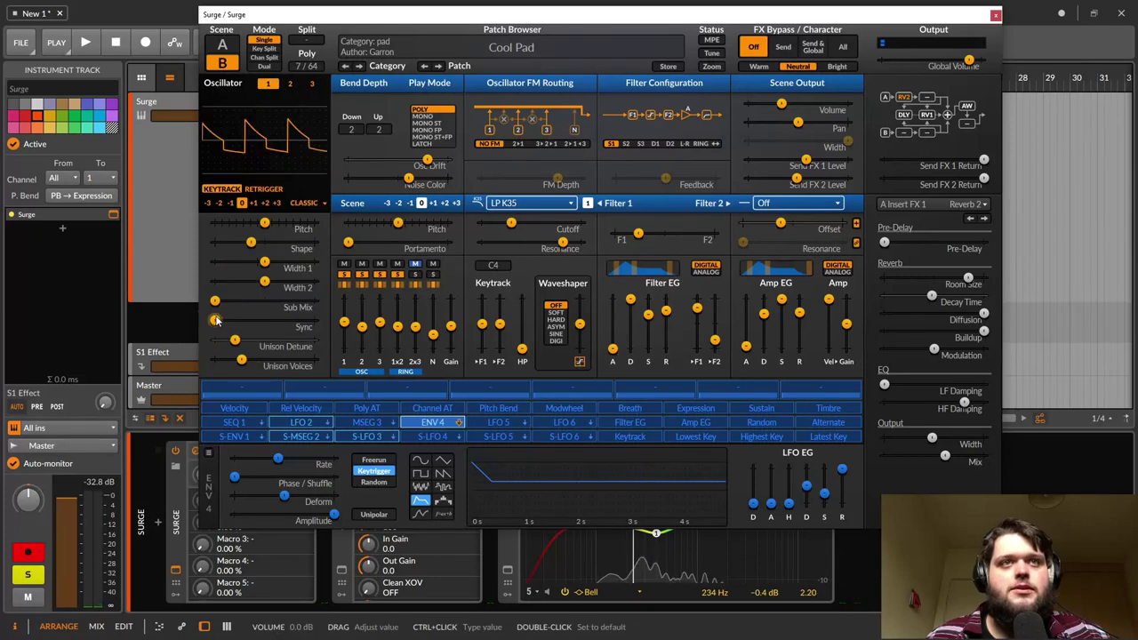
left_click_drag(234, 349, 229, 341)
key("space")
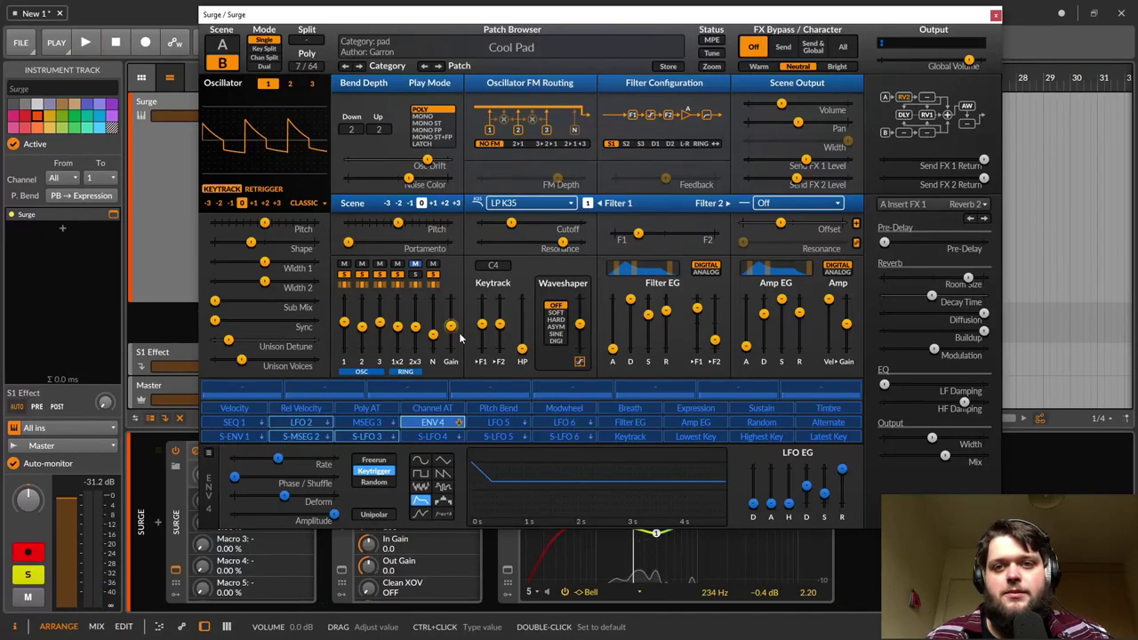
key("space")
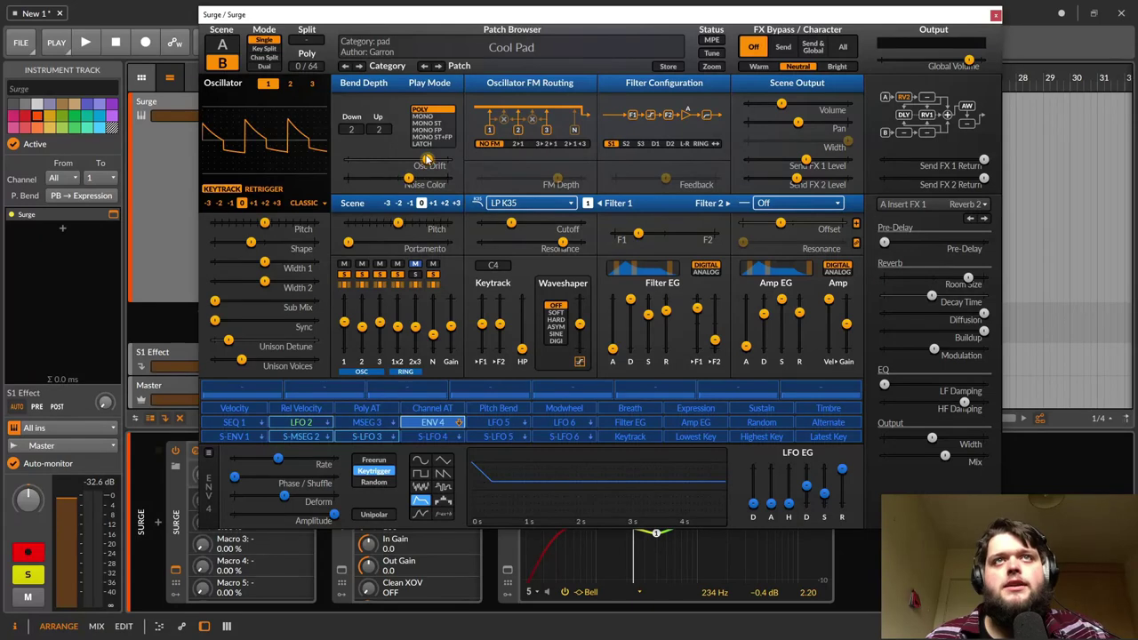
Step: Bring up LFO 2's settings in the modulation bar
left_click(301, 423)
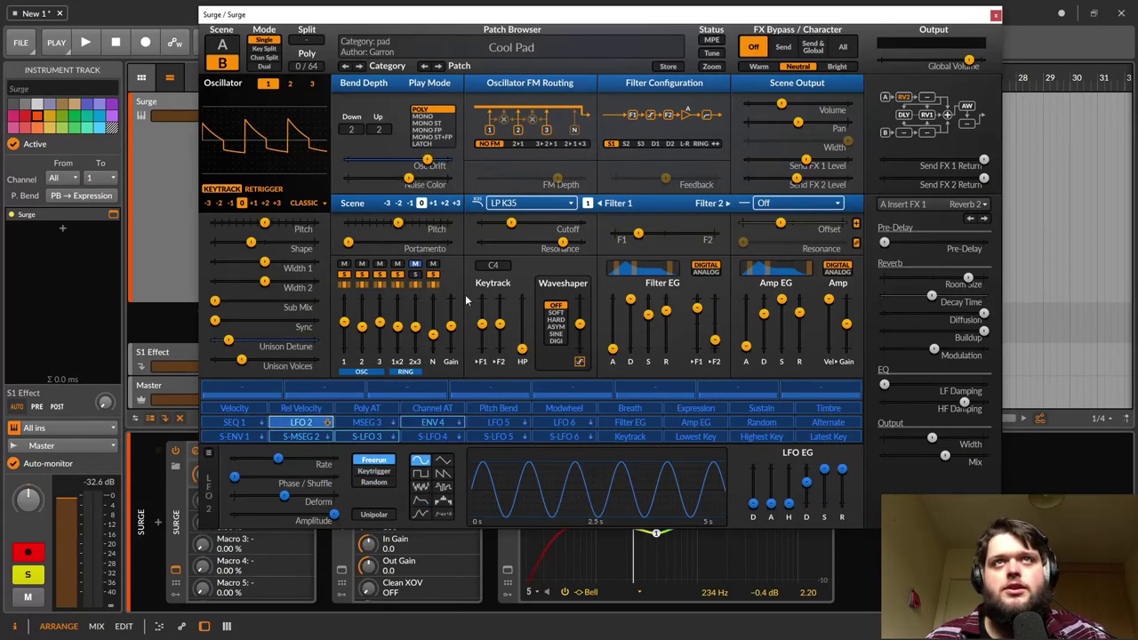
left_click(297, 424)
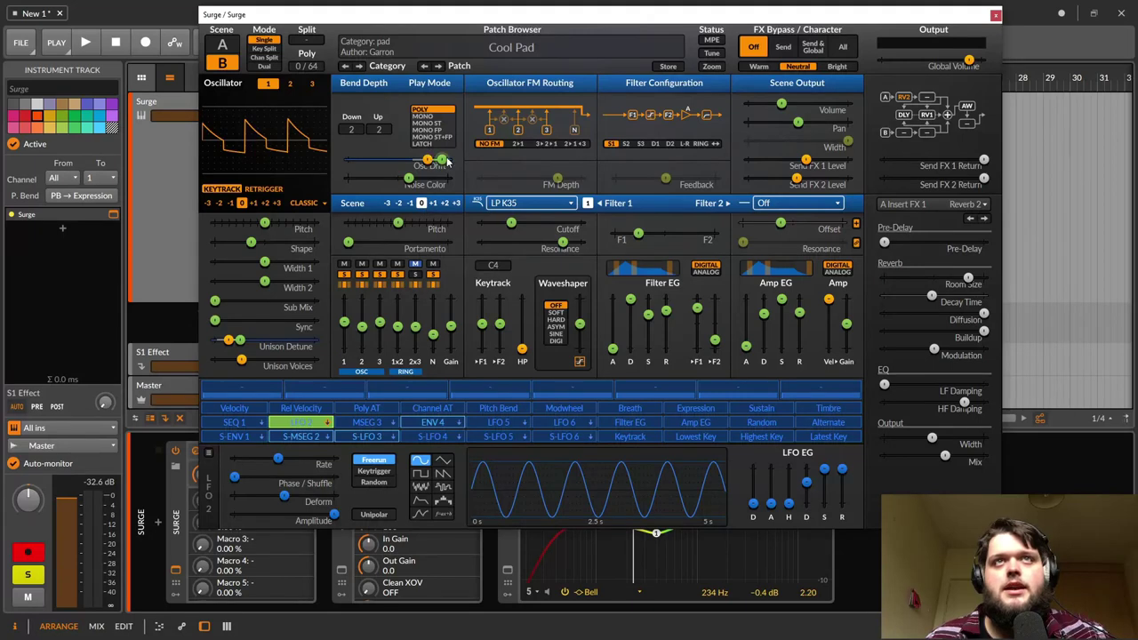
left_click(298, 423)
Step: Sweep Osc Drift down, then up to about 81 percent and slightly back, while playing
left_click_drag(428, 163, 374, 161)
key("space")
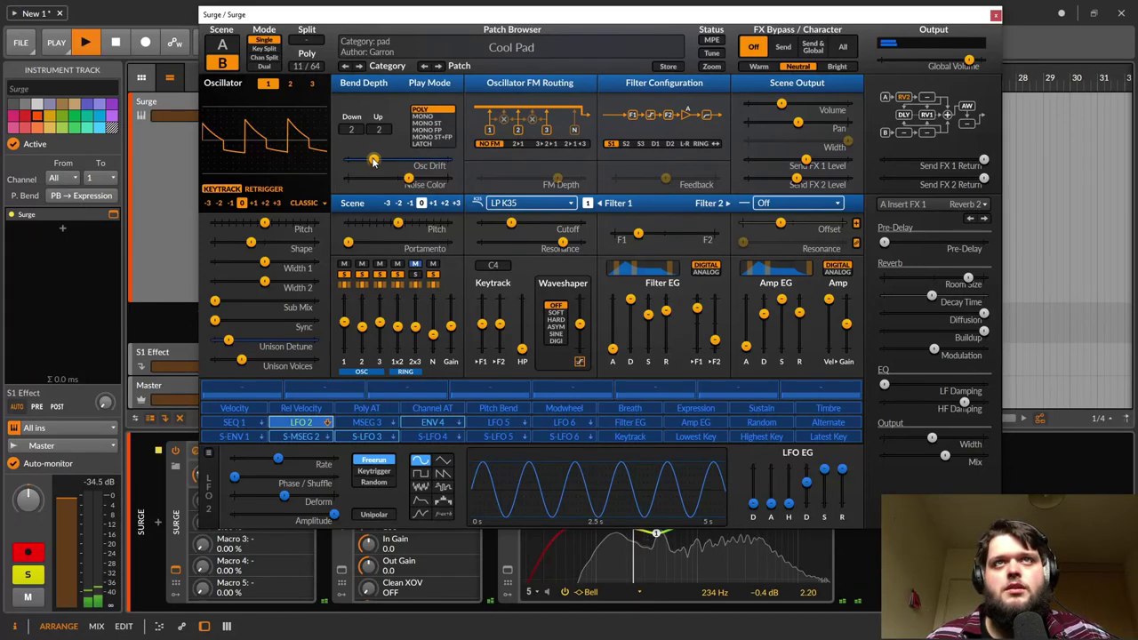
left_click(373, 161)
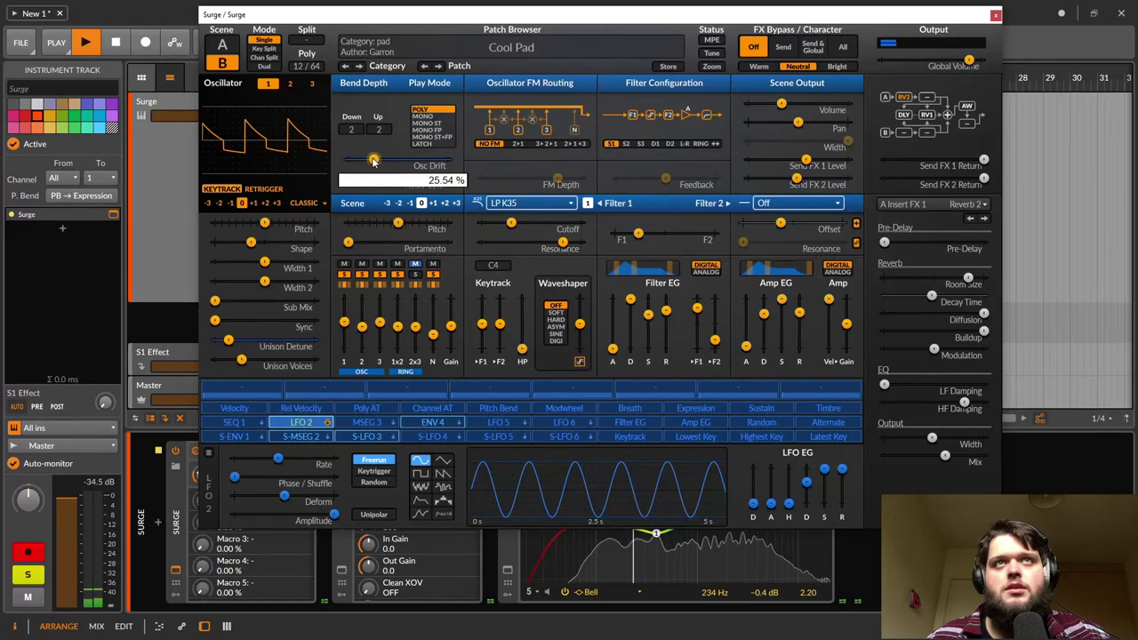
left_click_drag(373, 161, 436, 161)
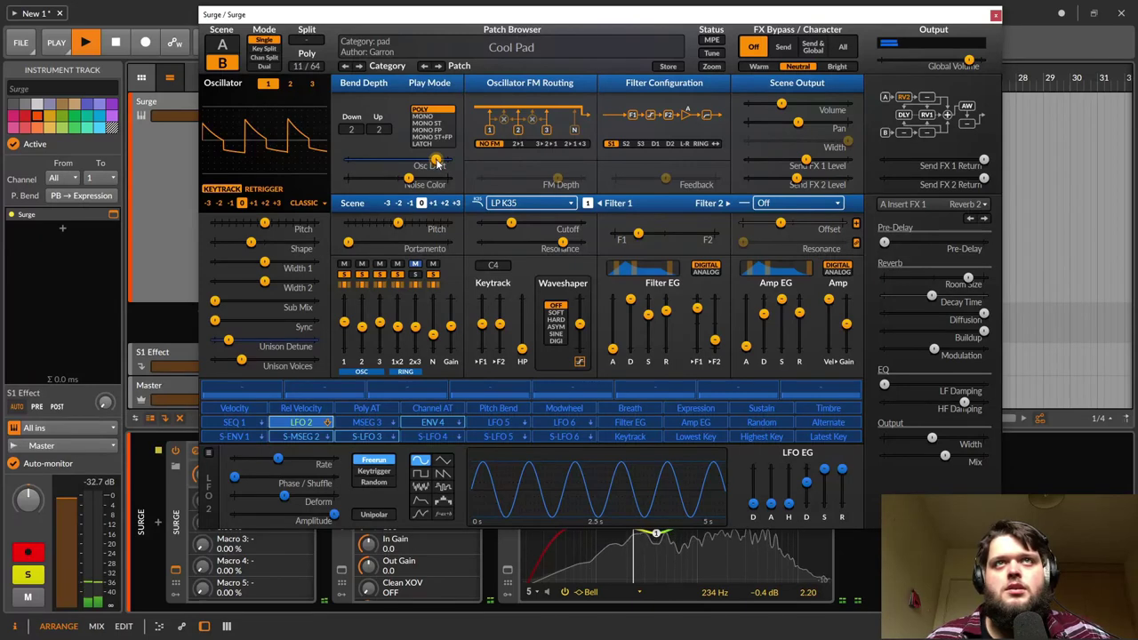
left_click_drag(437, 163, 430, 163)
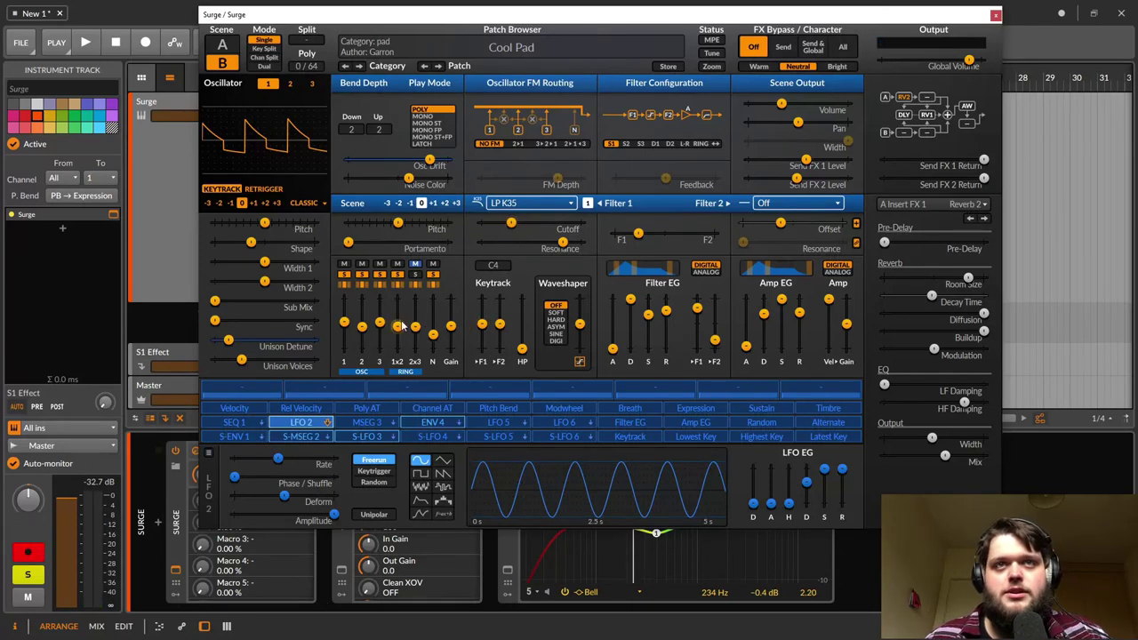
Step: Lower the noise mixer level to about -46.90 dB and sweep Osc Drift to 45.54 percent and back up
mouse_move(400, 329)
left_mouse_down()
mouse_move(433, 341)
mouse_move(395, 336)
left_mouse_up()
key("space")
left_click_drag(430, 160, 375, 160)
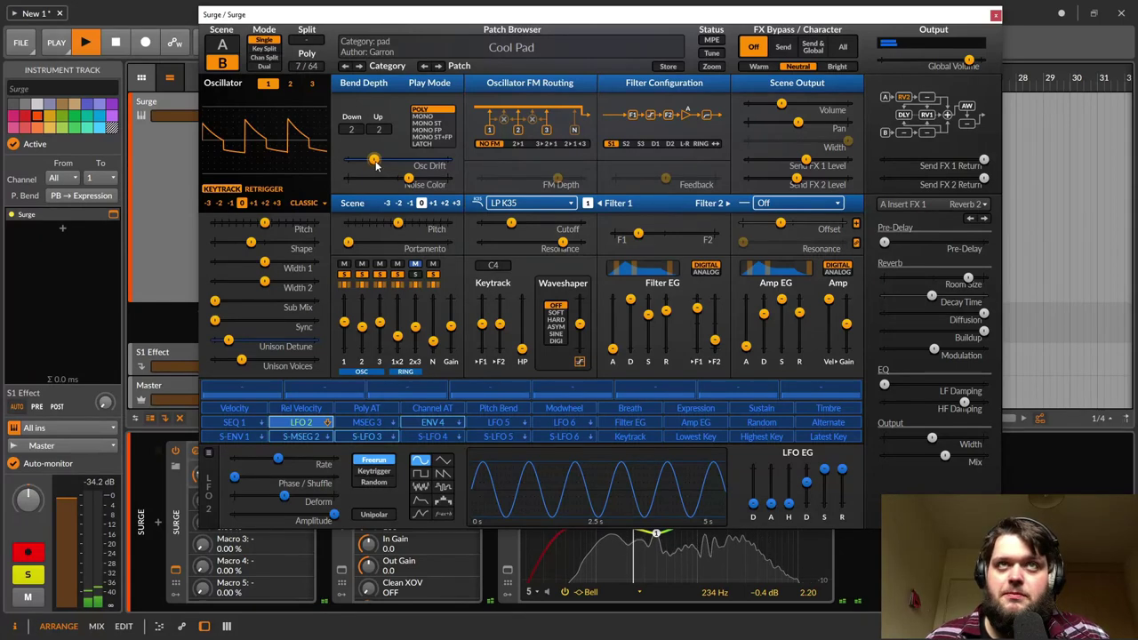
left_click_drag(376, 162, 431, 166)
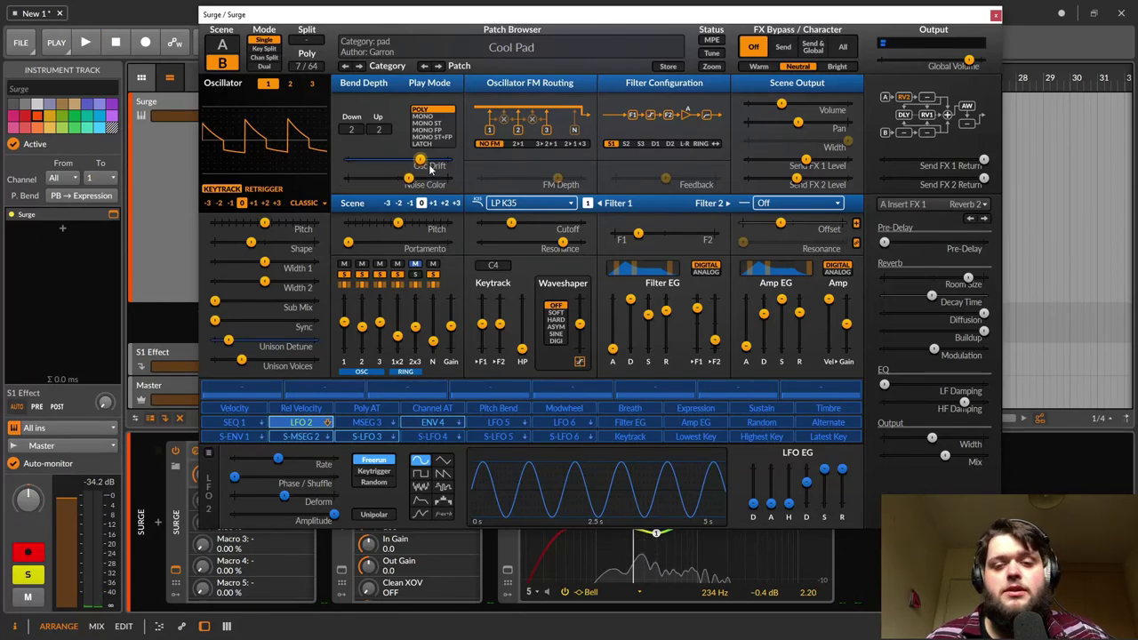
Step: Switch to scene A and set the patch to Dual mode, playing both scenes
left_click(222, 44)
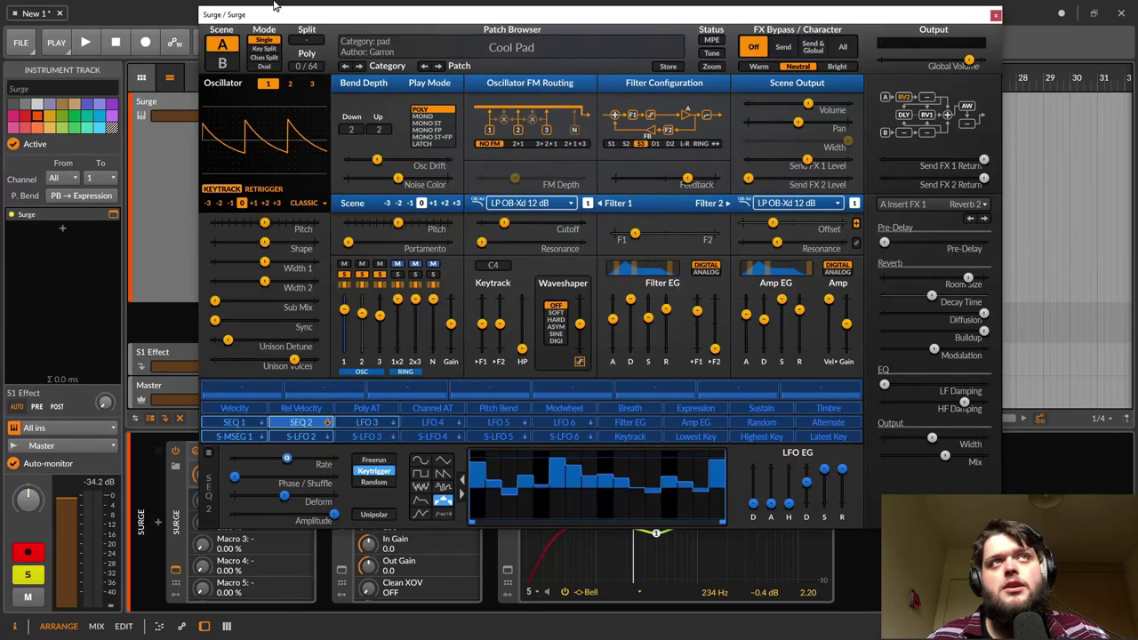
left_click(266, 68)
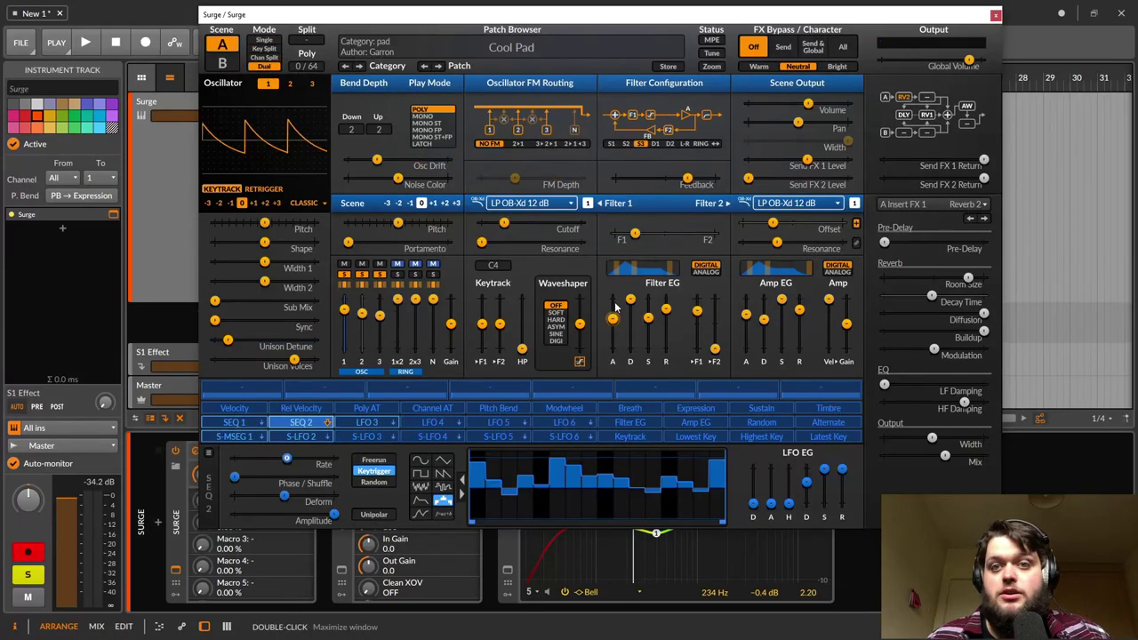
key("space")
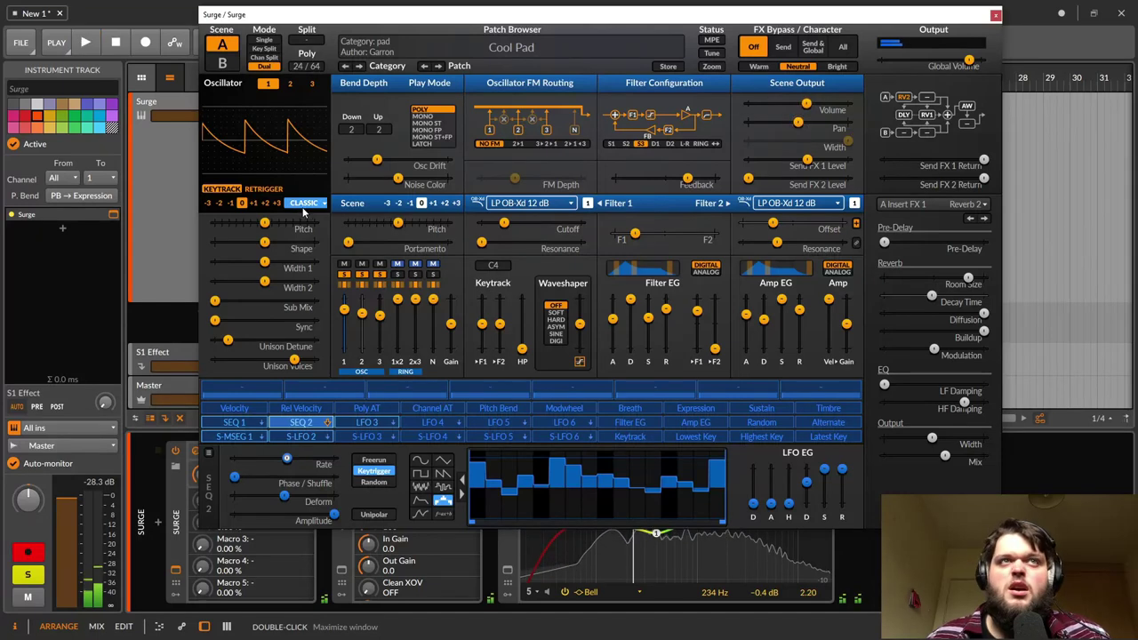
Step: On oscillator 2's Sine Octaves HQ, raise Formant to about 13.39 semitones and lower Morph, then audition
left_click(289, 82)
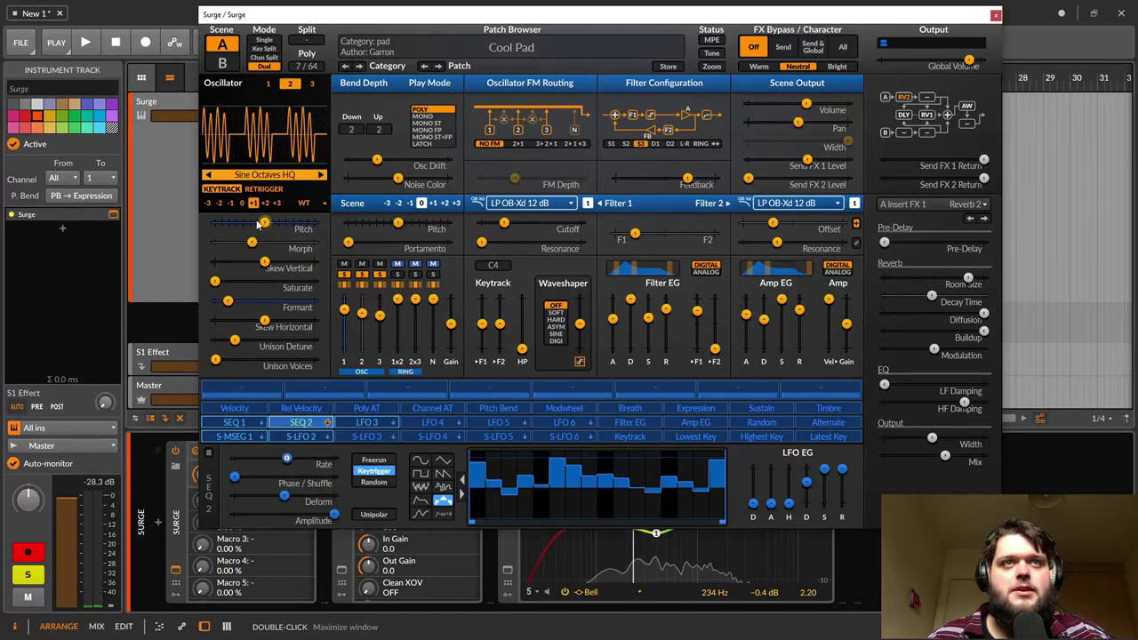
left_click(228, 301)
left_click_drag(229, 300, 237, 300)
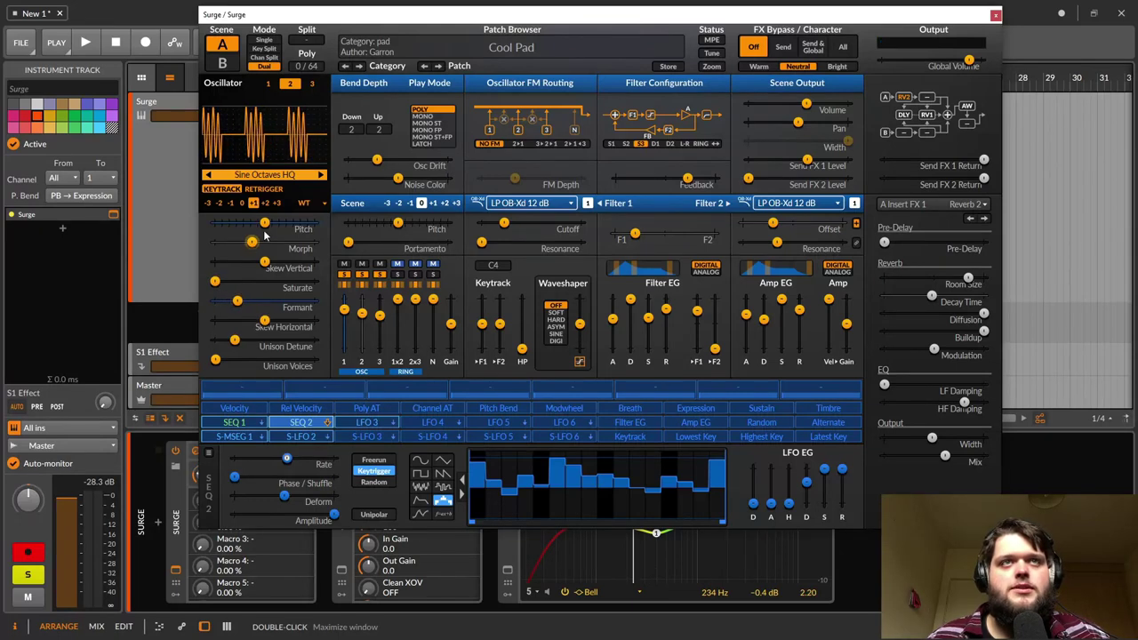
left_click_drag(253, 242, 248, 249)
key("space")
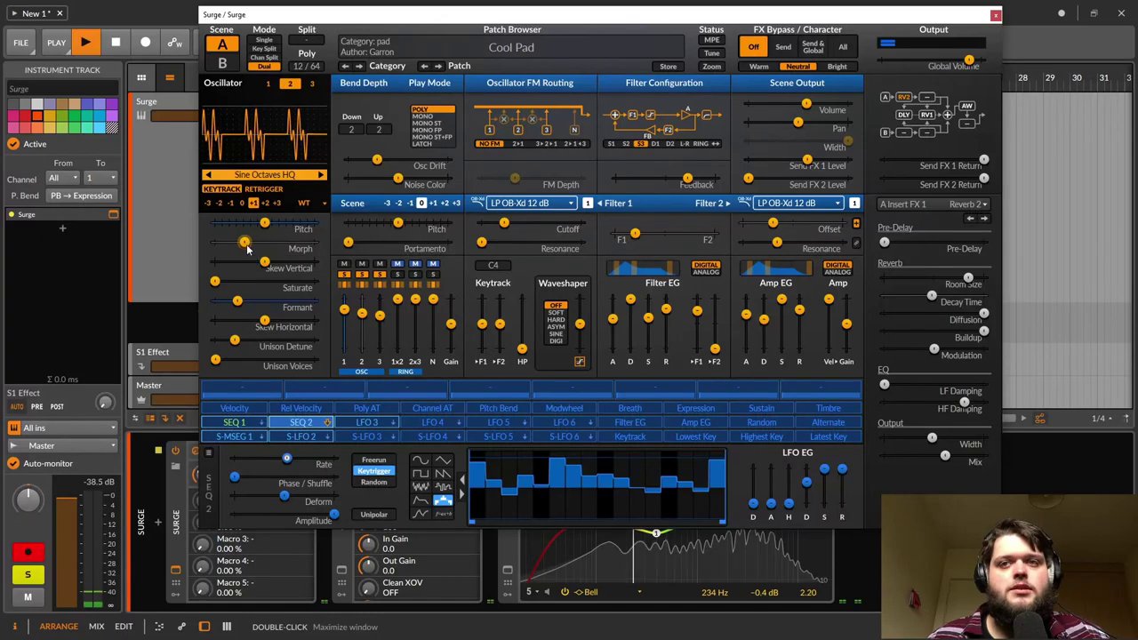